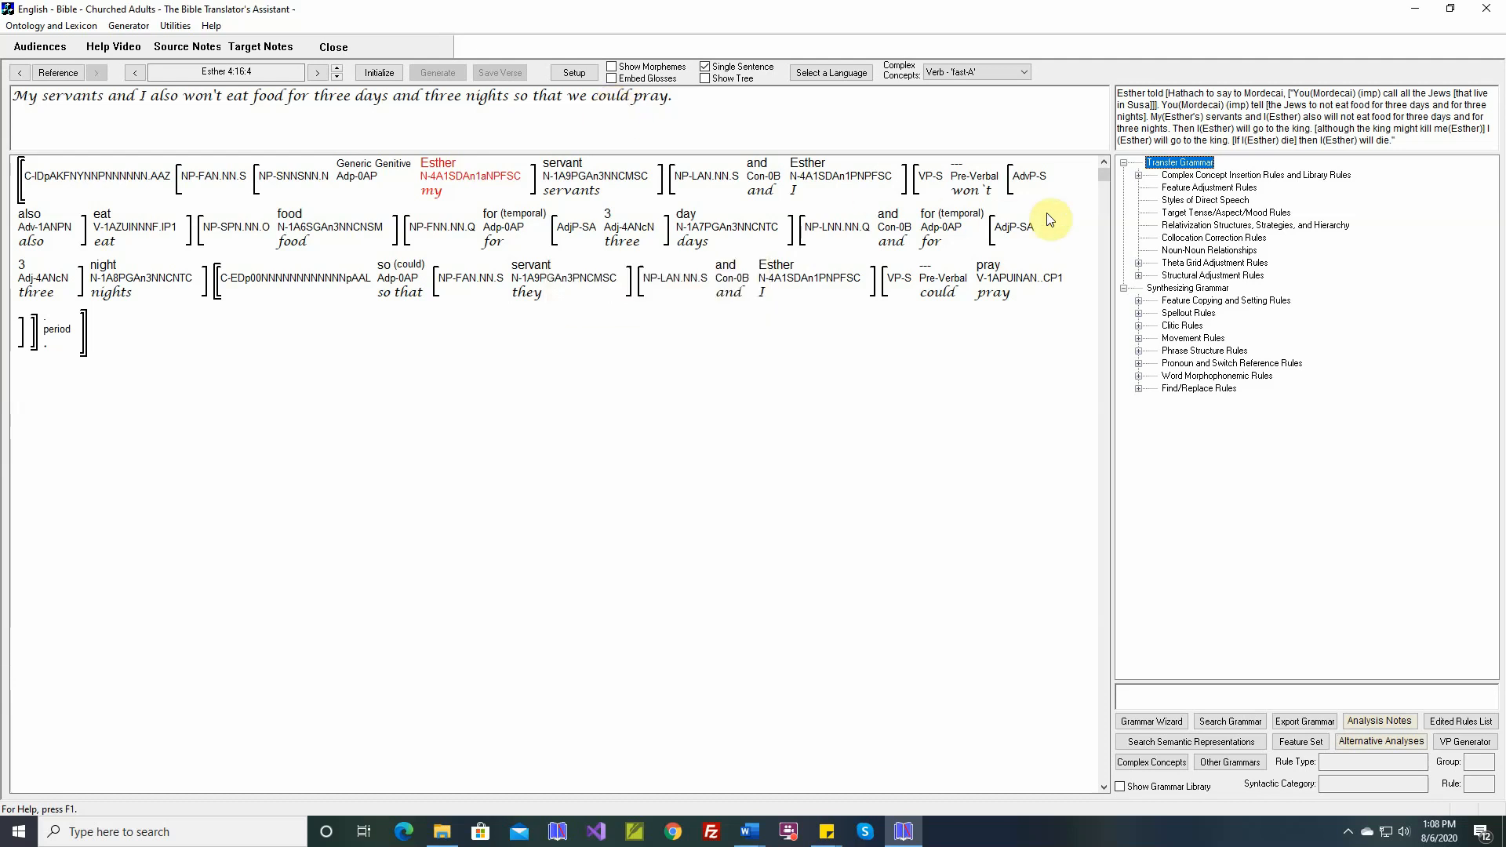
Examine the Complex Object Insertion Rules and Complex Event Insertion Rules in the Transfer Grammar
click(1138, 175)
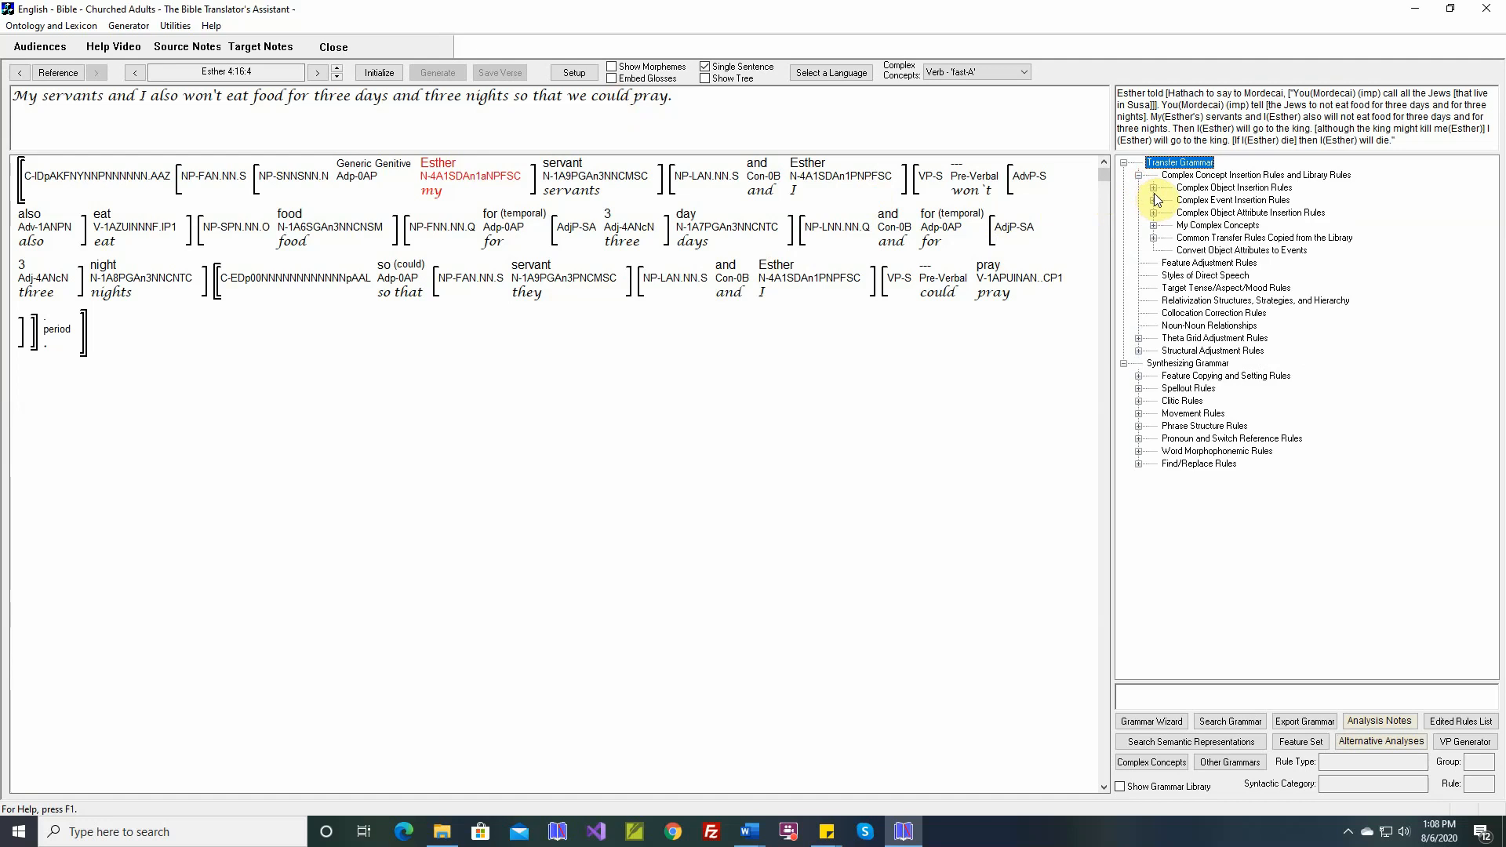
click(1153, 188)
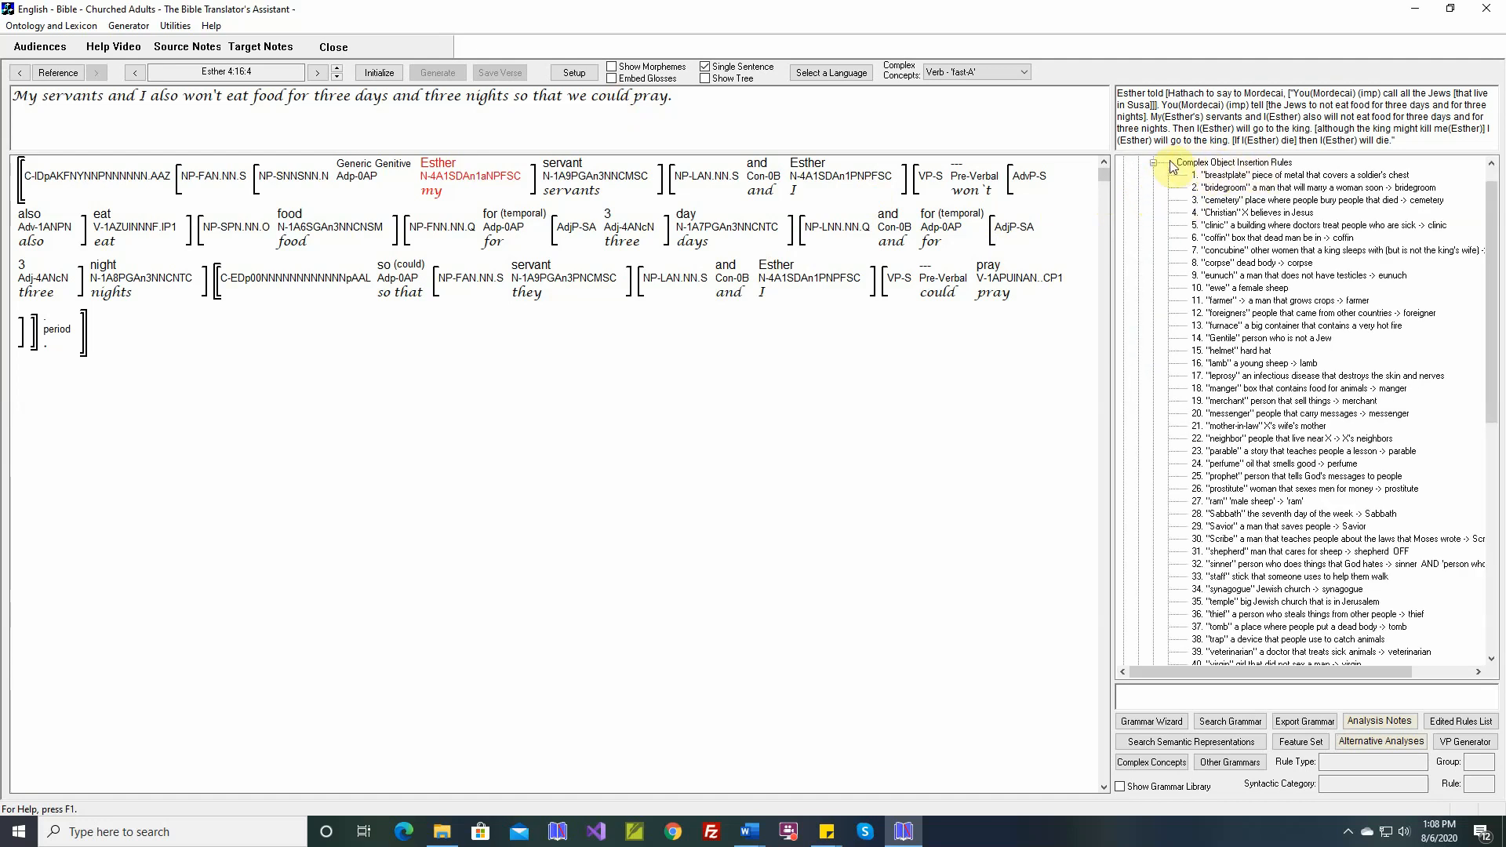
click(1154, 165)
click(1153, 200)
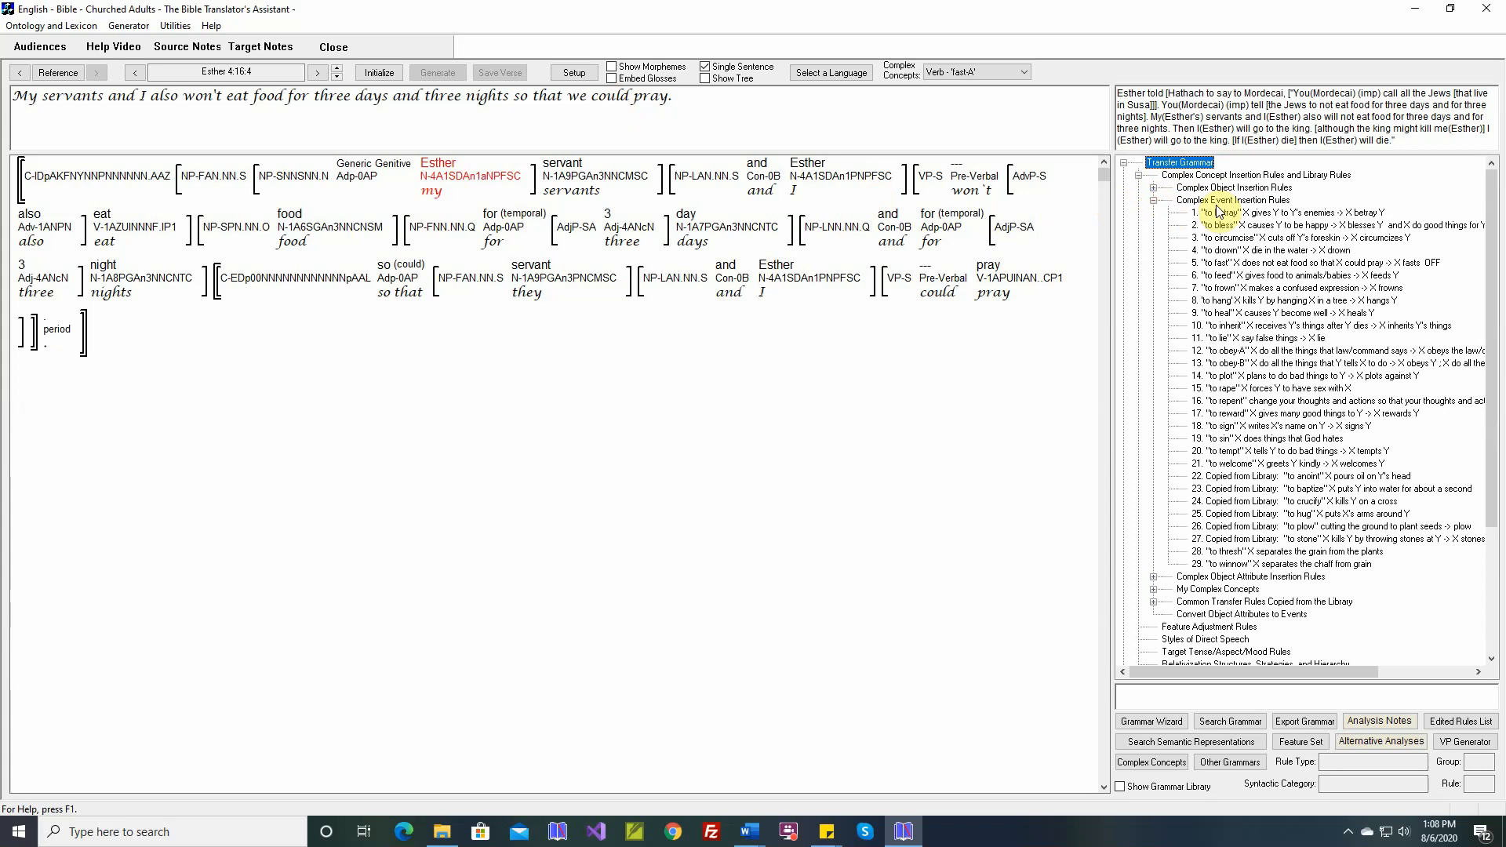
click(1153, 201)
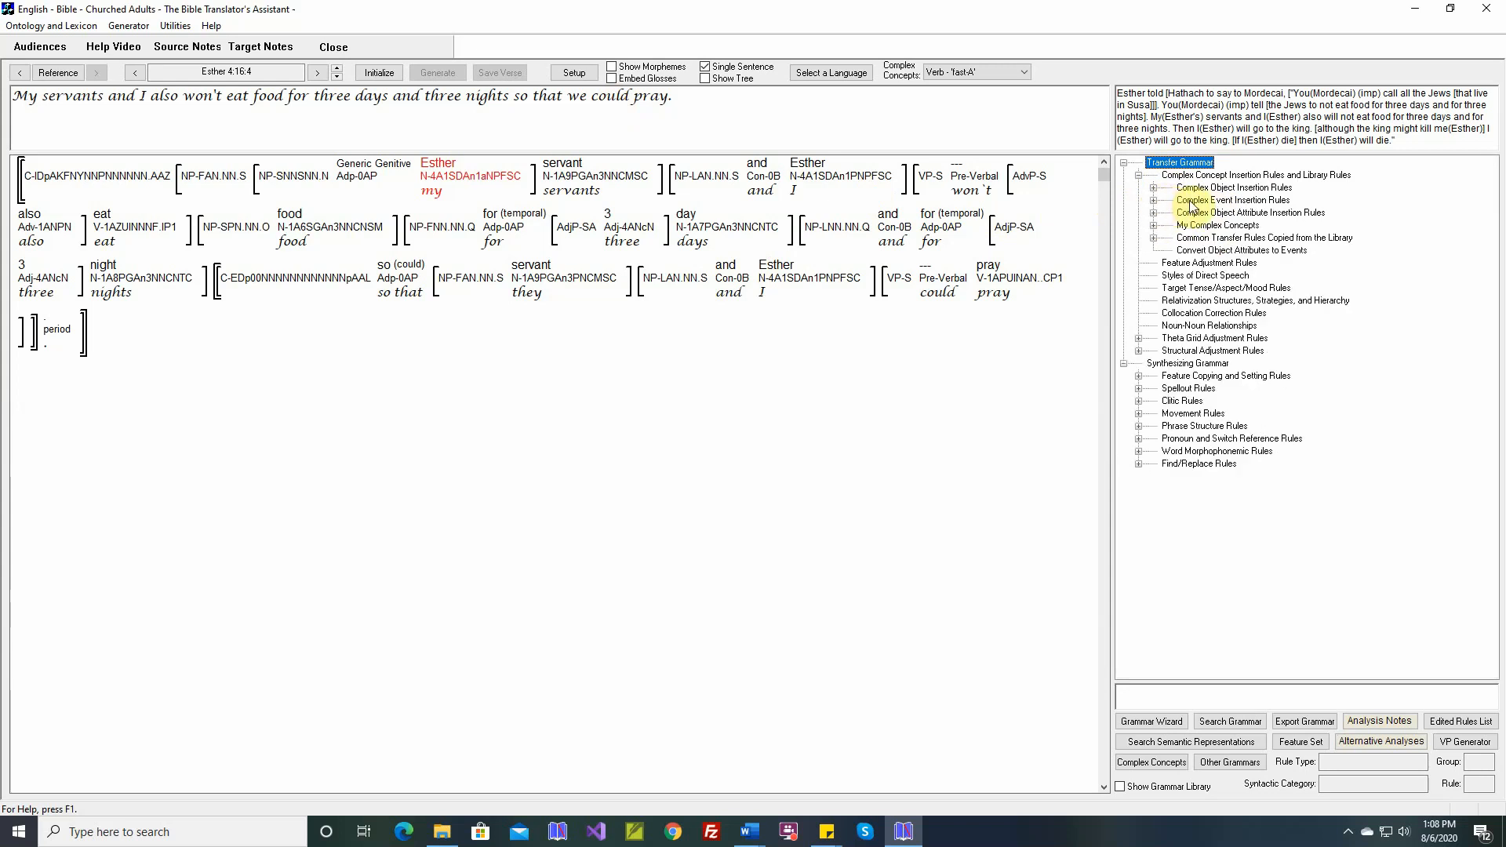
Activate the complex verb concept fast - A in columns 1 and 2, and regenerate the text of Esther 4:16:4
click(1152, 762)
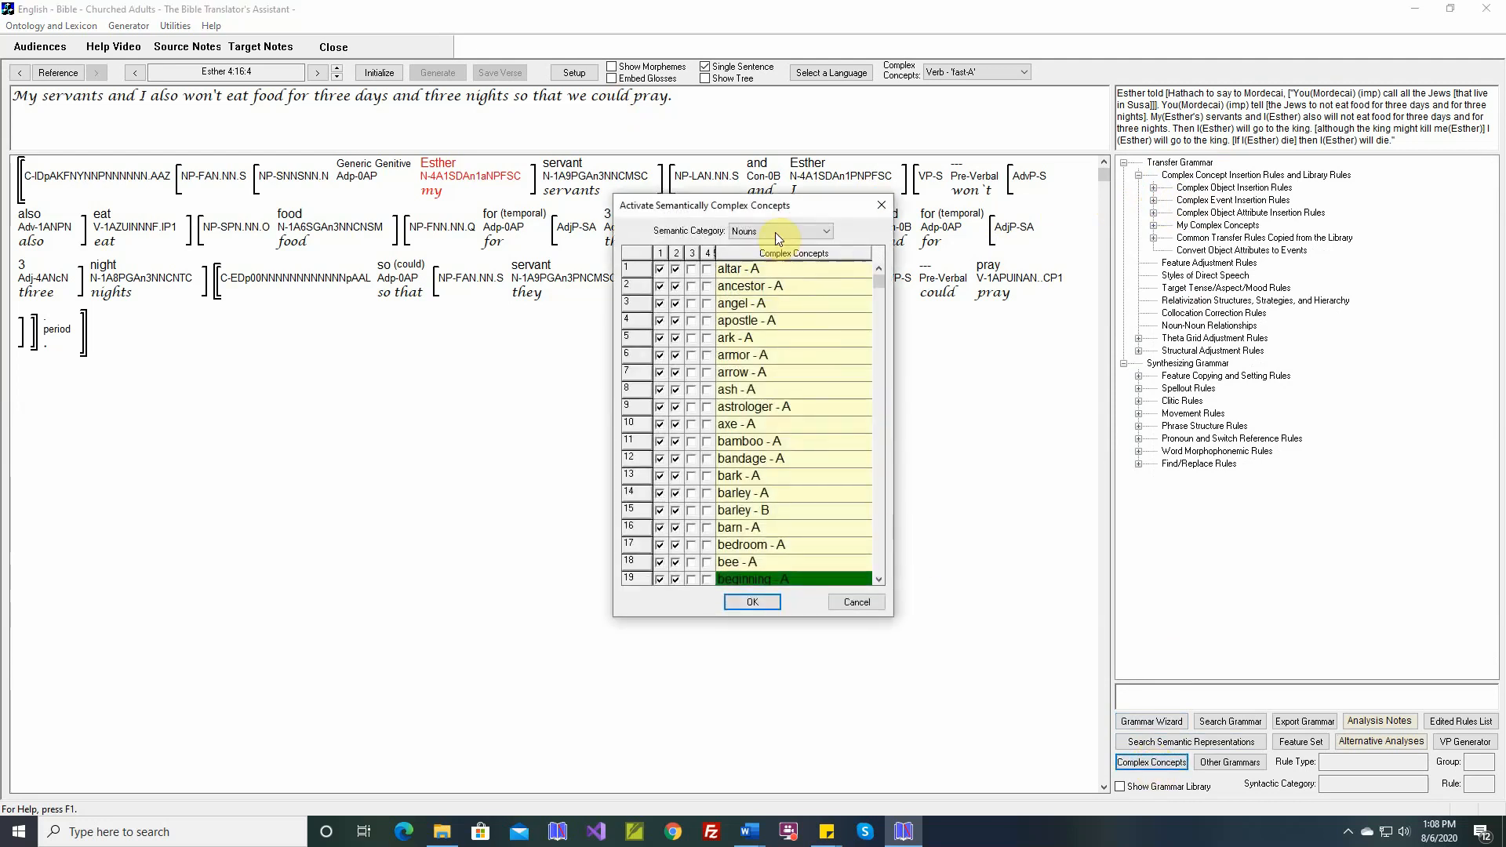
click(774, 231)
click(770, 243)
click(878, 549)
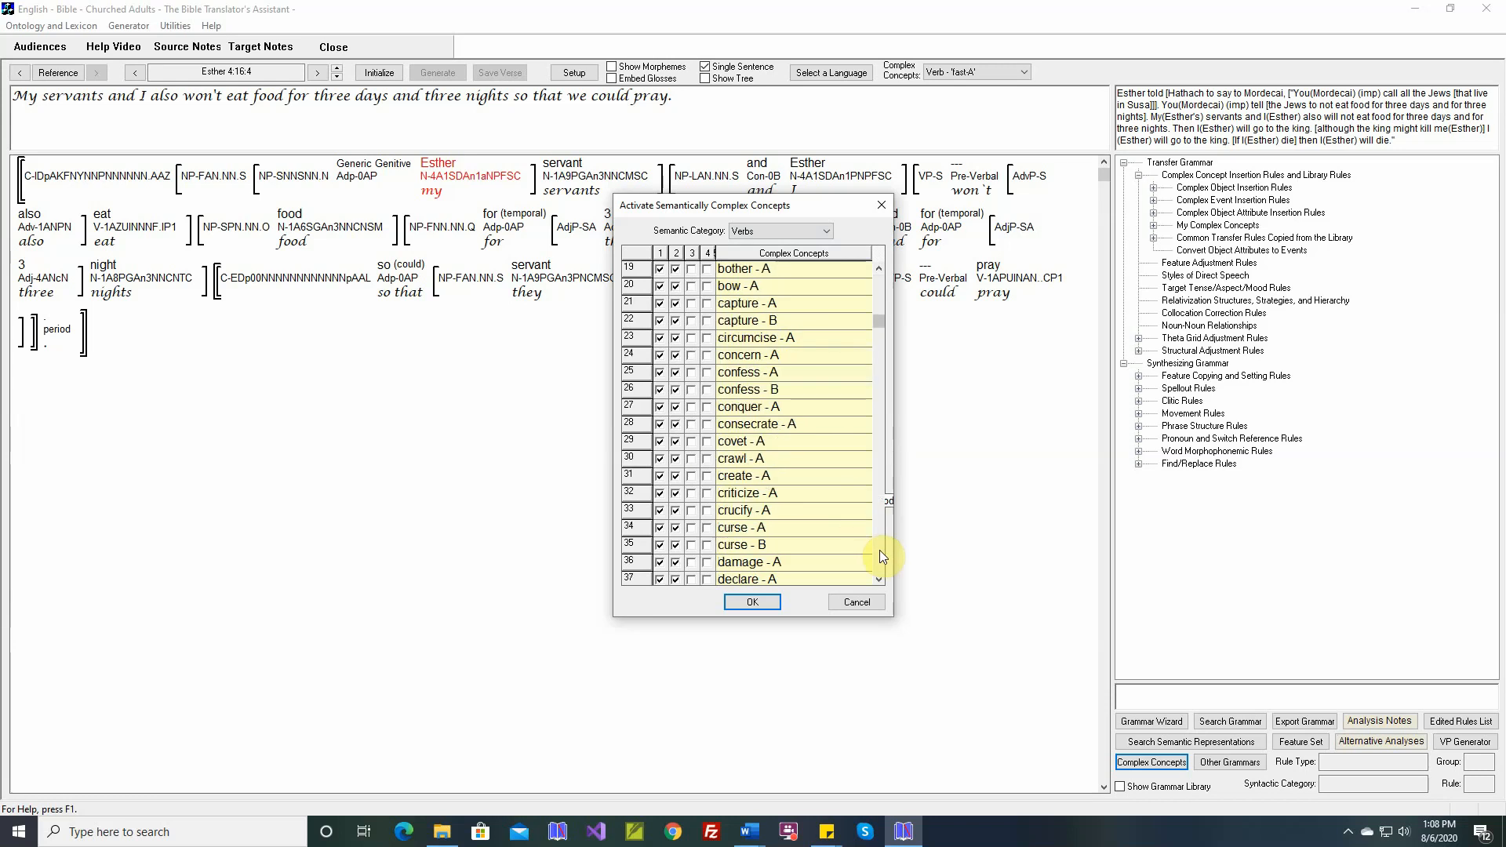
click(879, 549)
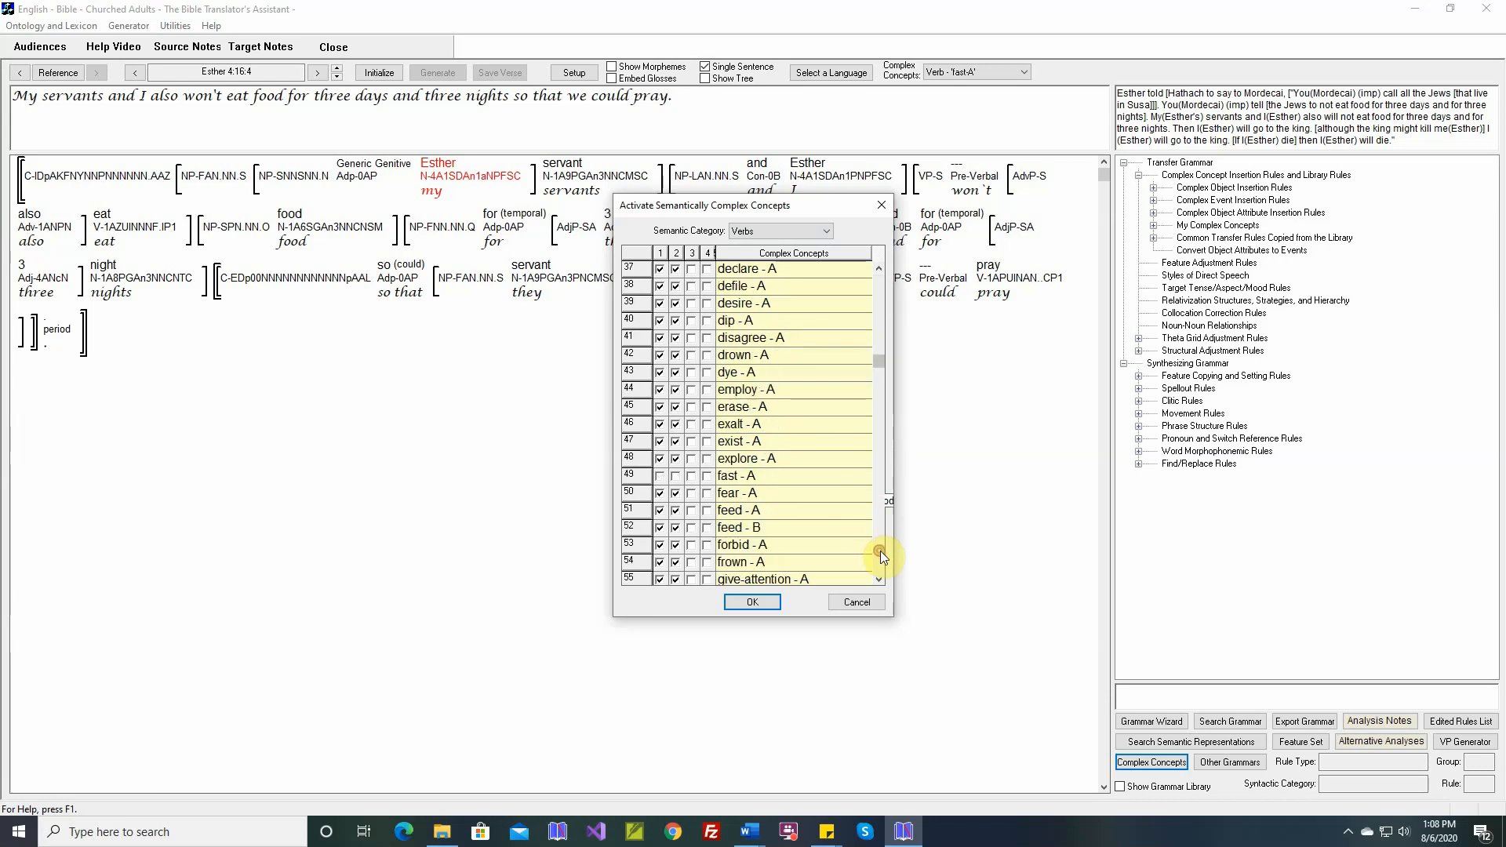
click(659, 476)
click(676, 476)
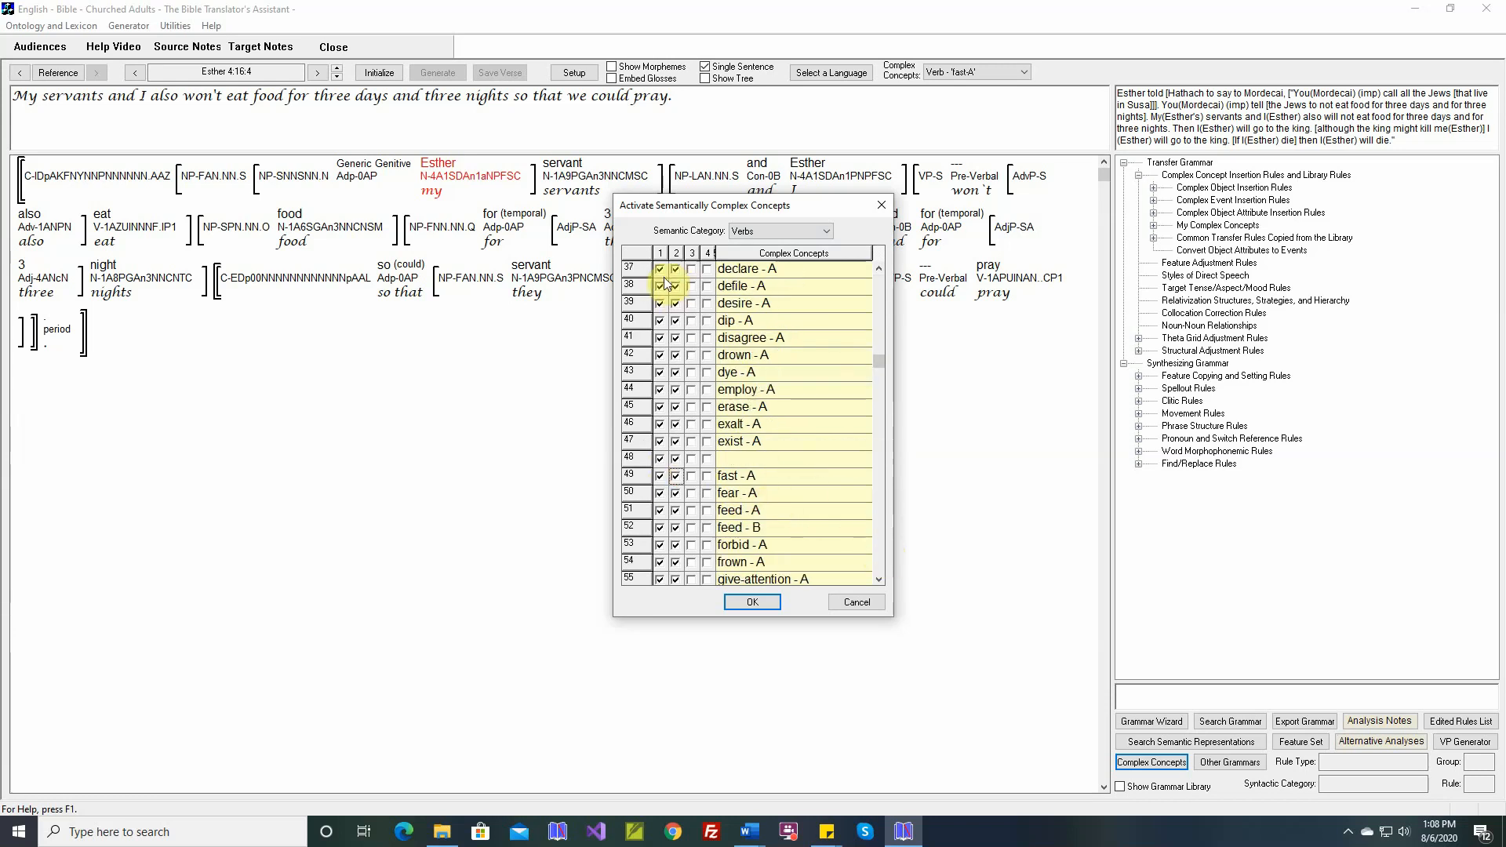
click(753, 602)
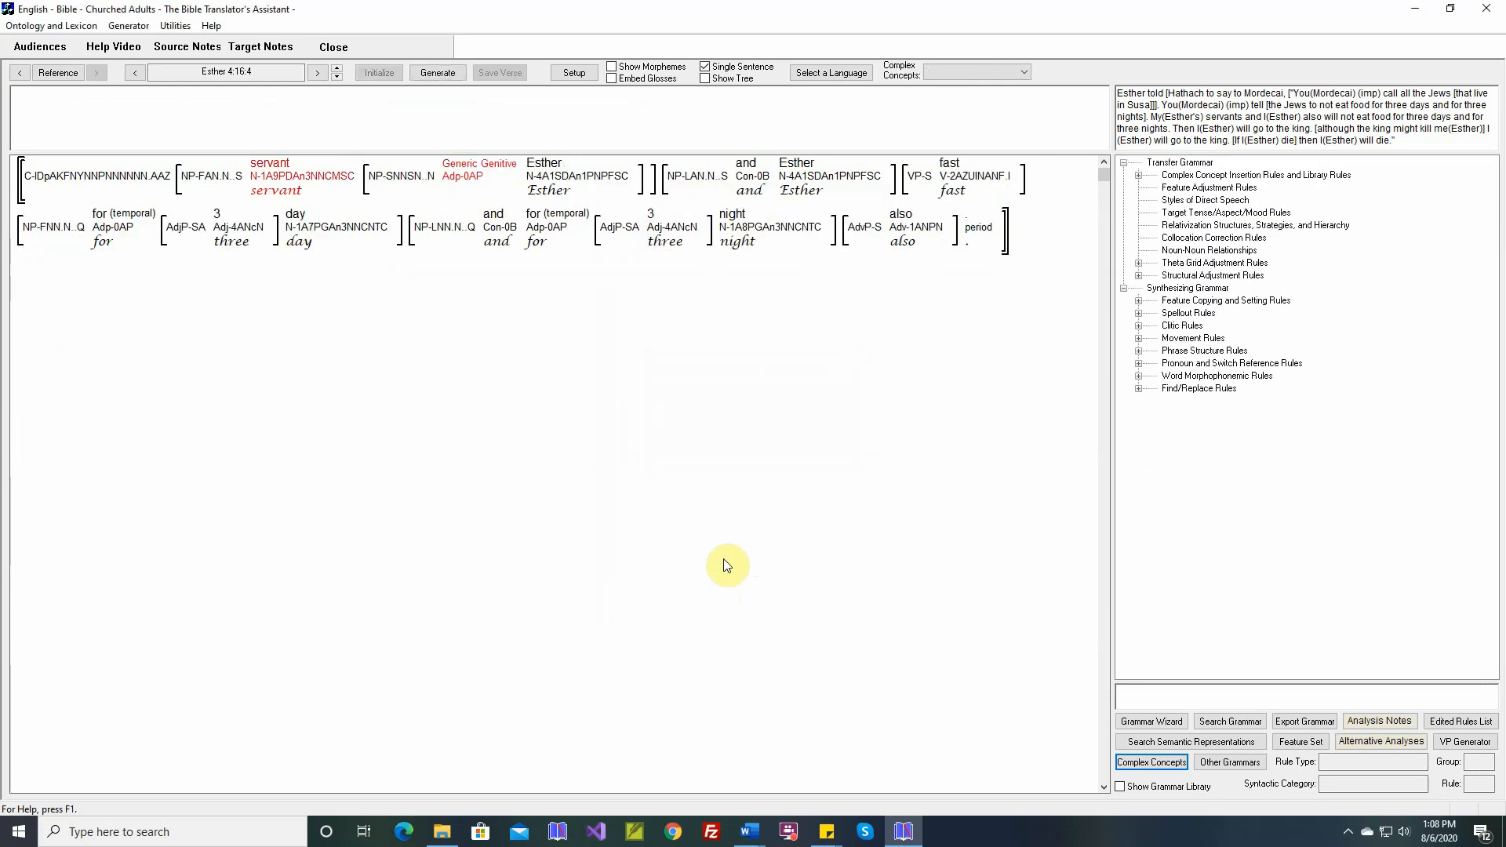
click(435, 72)
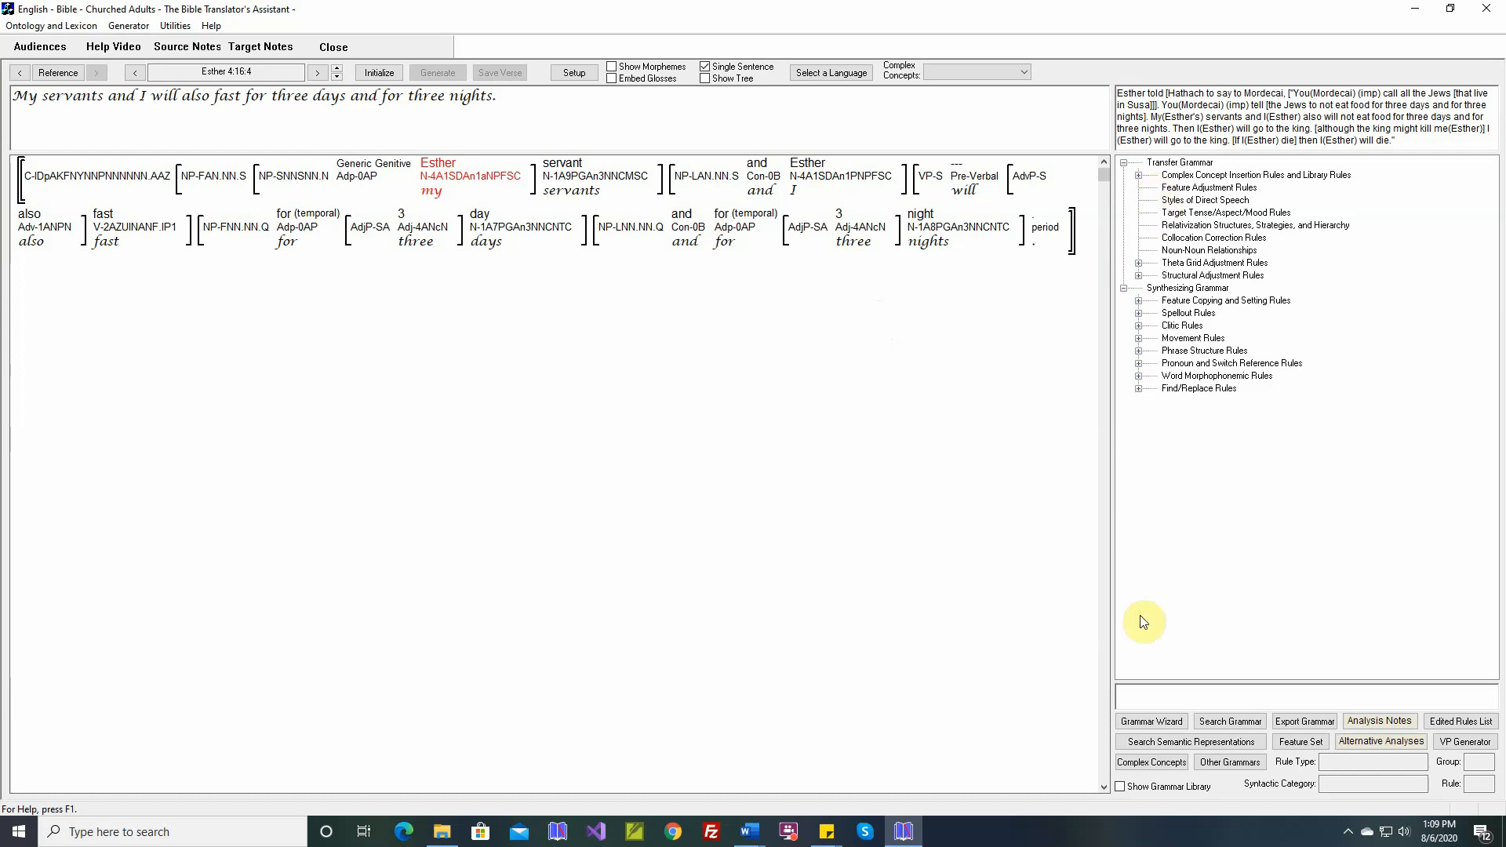
Review the common transfer rules copied from the library and the grammar library's own Complex Object Insertion Rules
click(1134, 763)
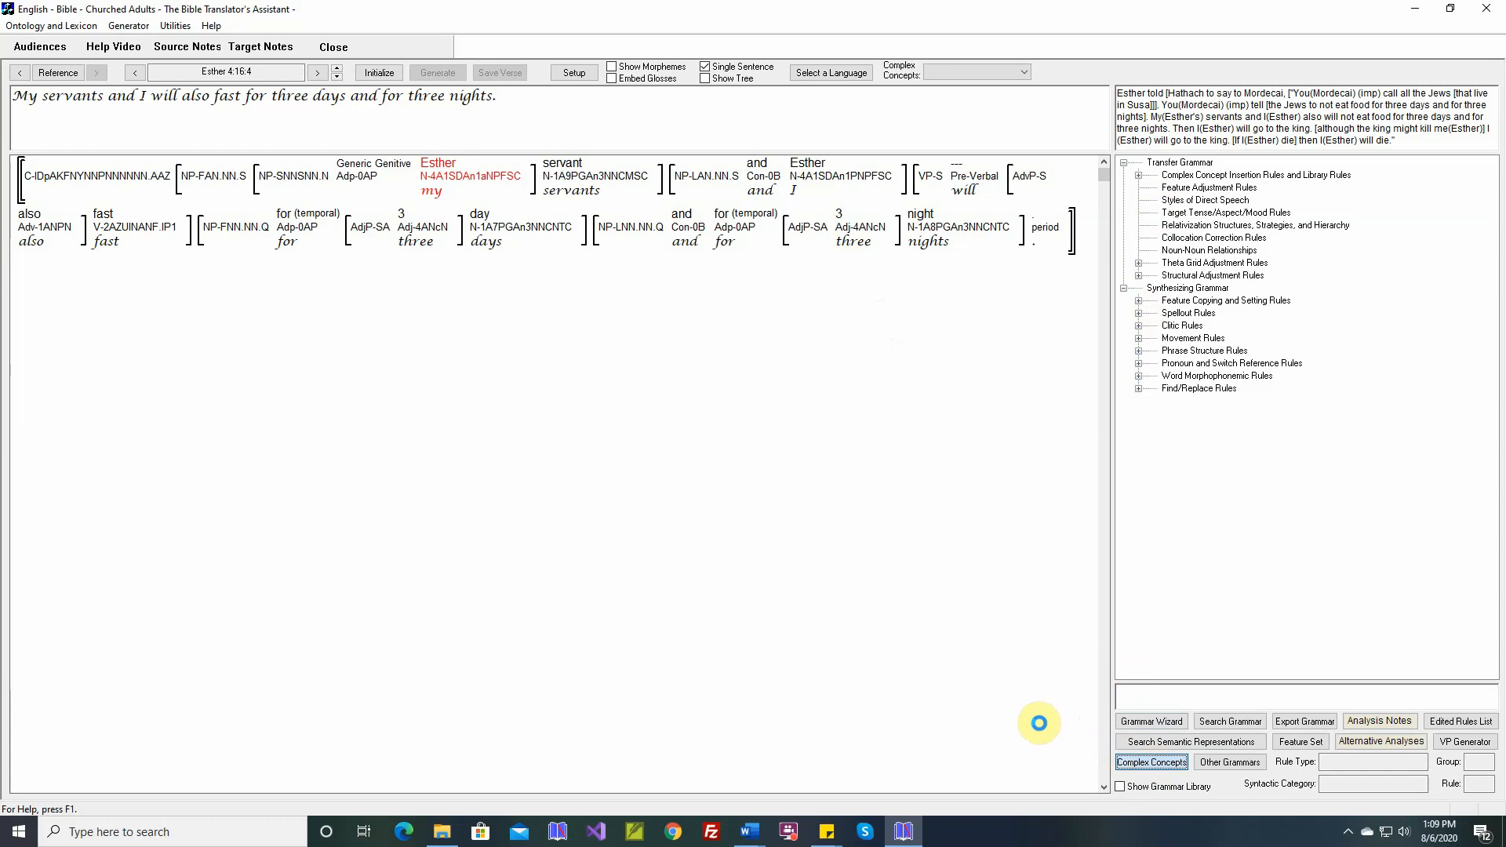
click(857, 602)
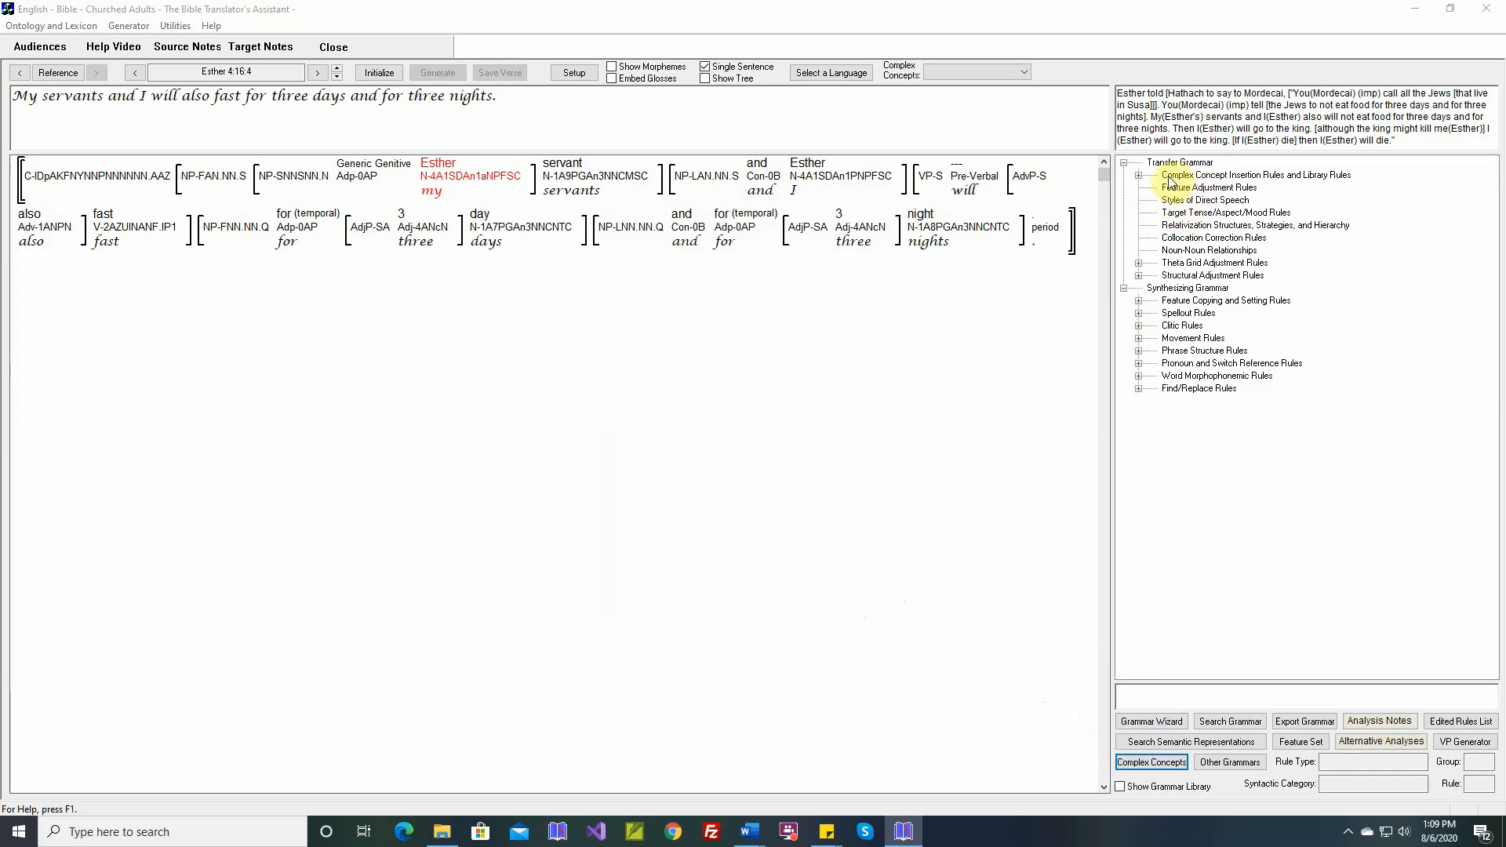
click(1138, 175)
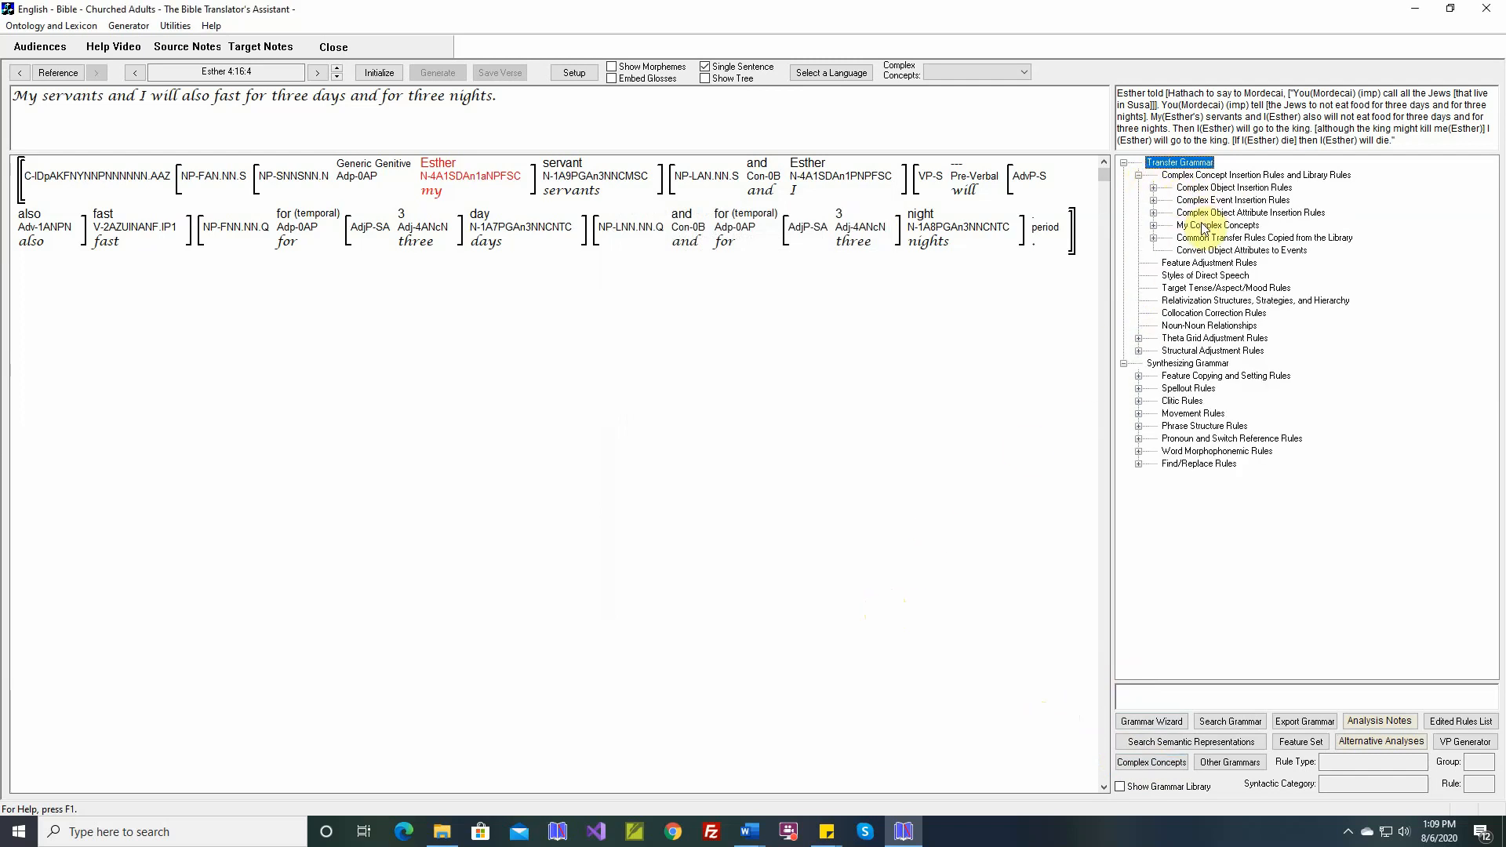
click(1156, 239)
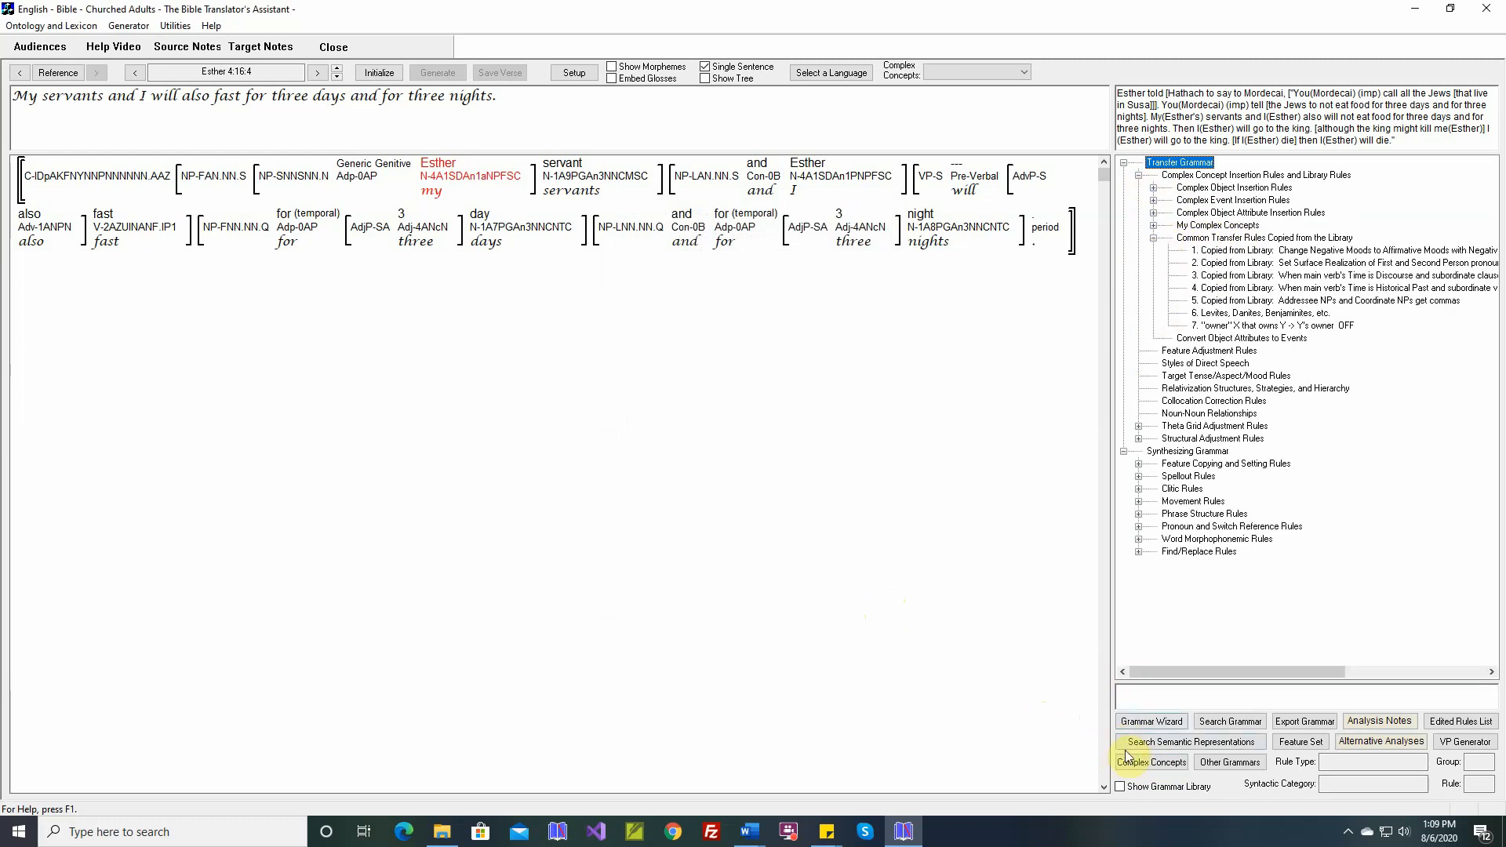
click(1124, 787)
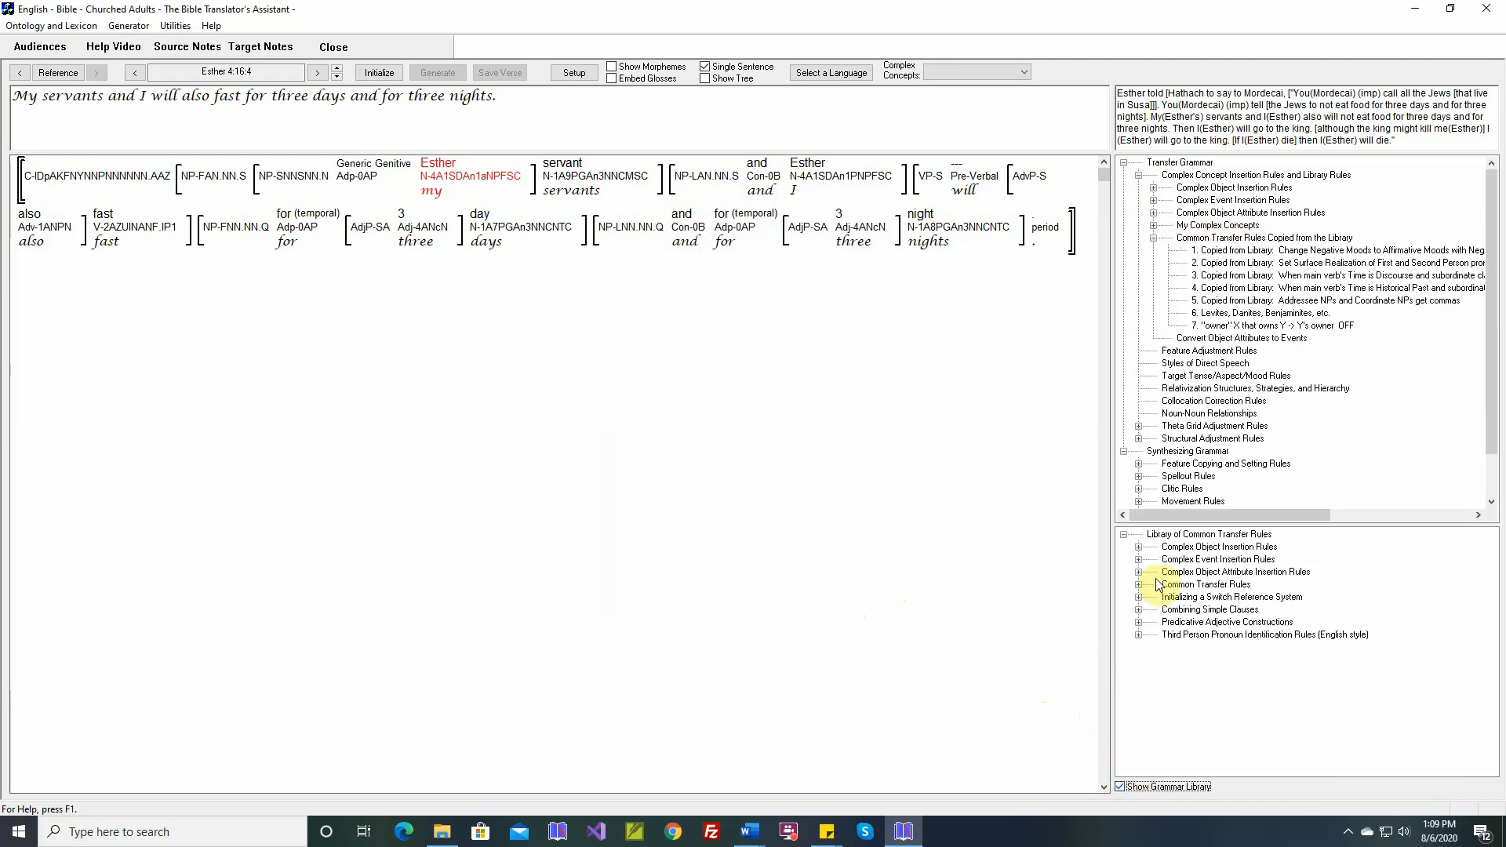
click(1145, 553)
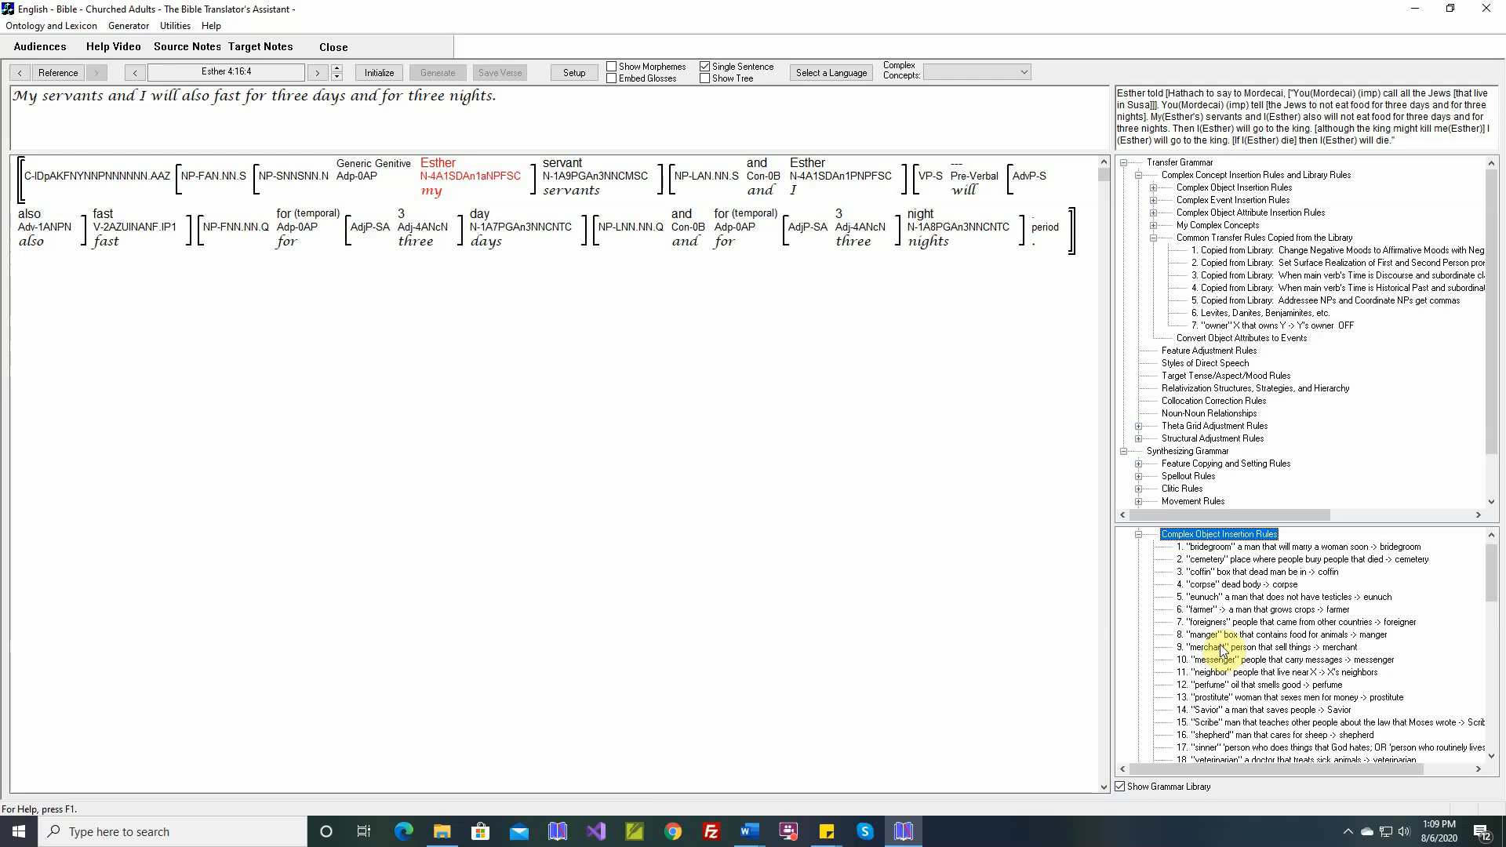
click(1139, 535)
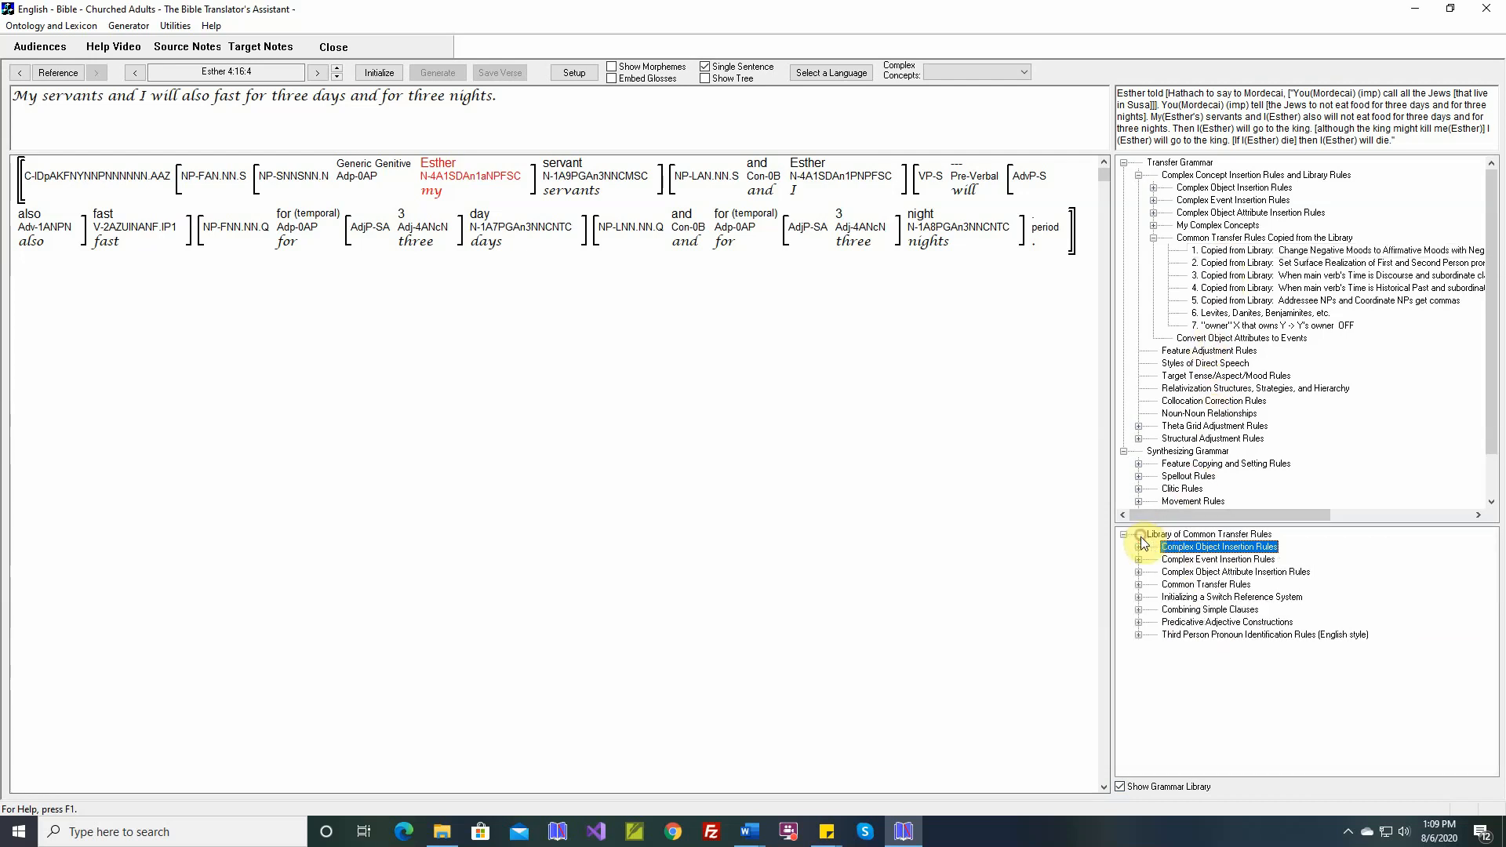
click(1122, 787)
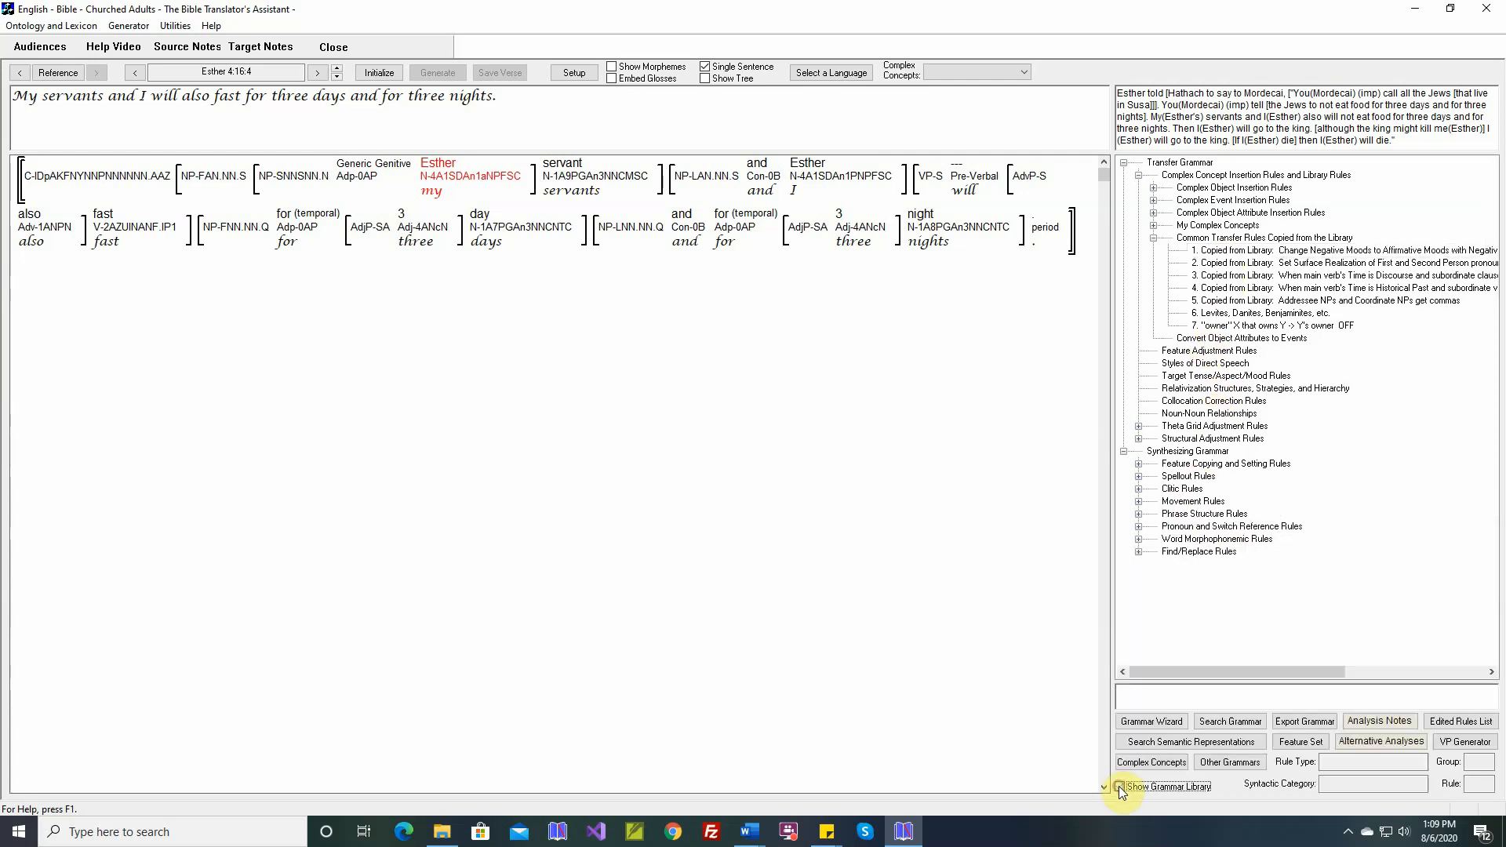
click(1139, 175)
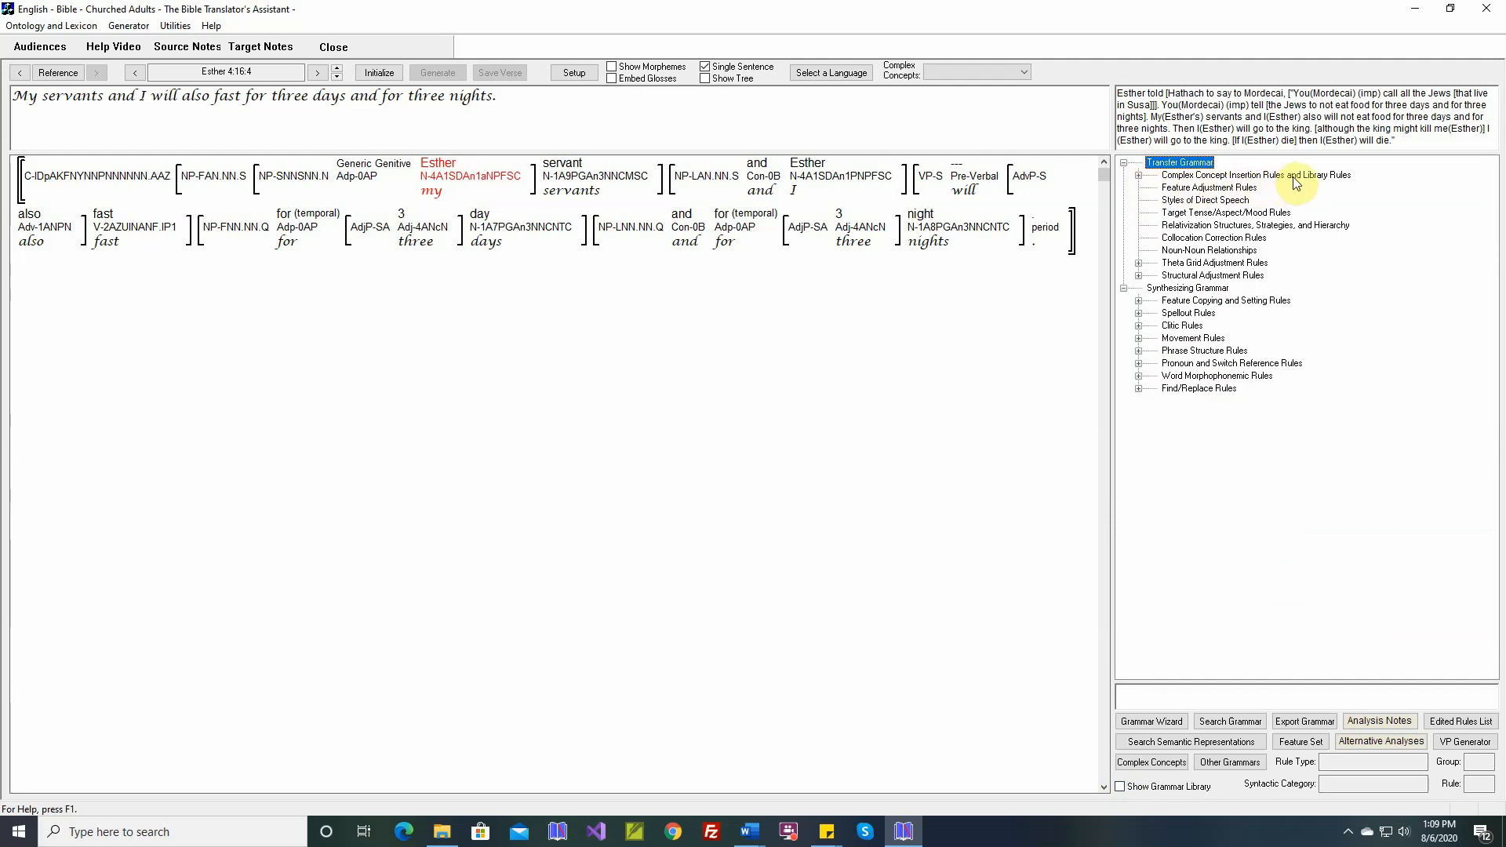
Open the Feature Adjustment Rules and review the list of features that can be hidden
click(1213, 189)
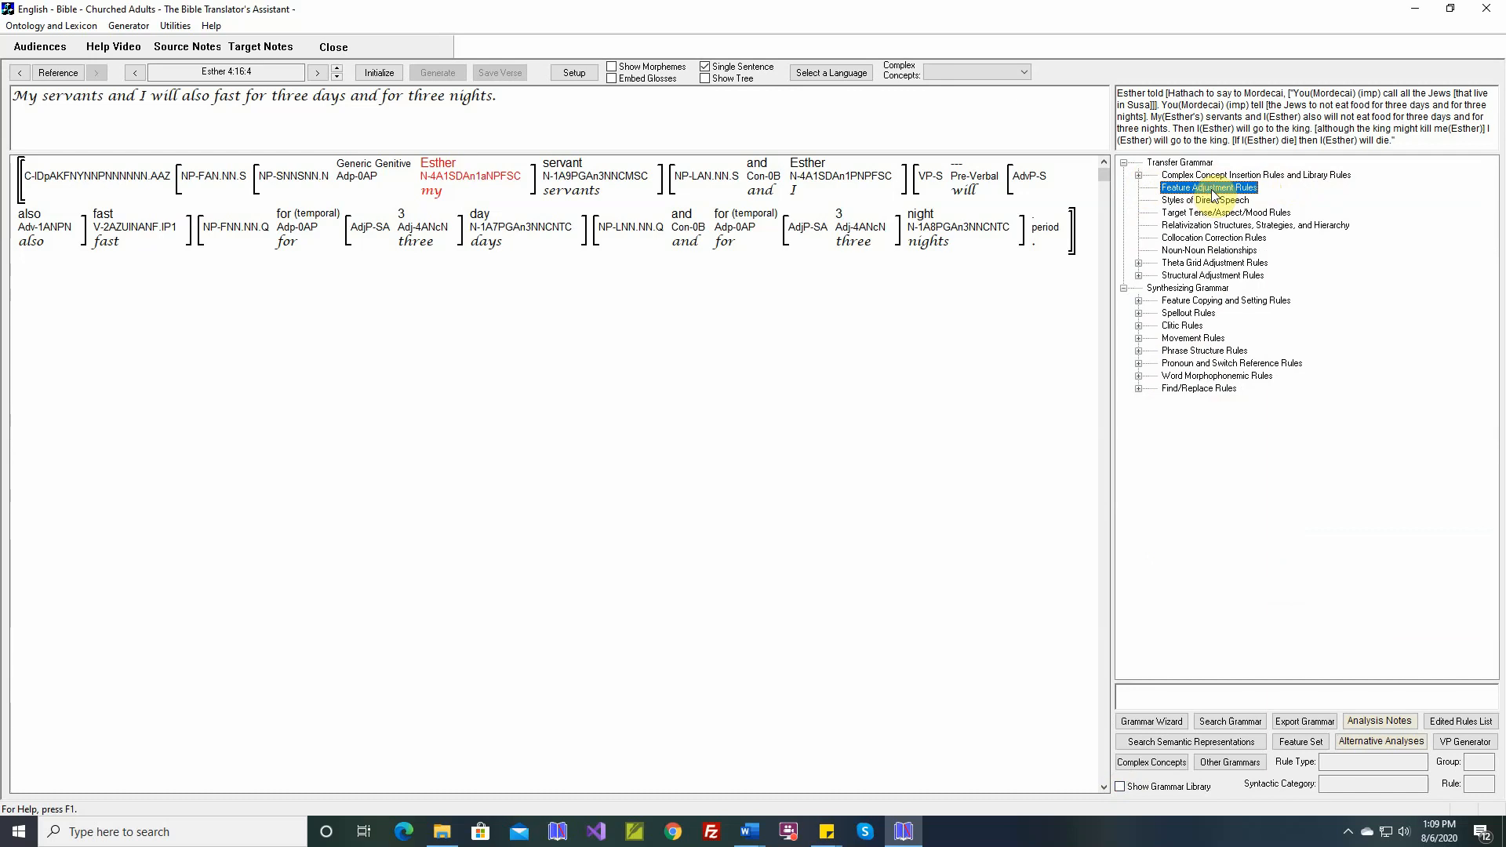
double_click(1212, 191)
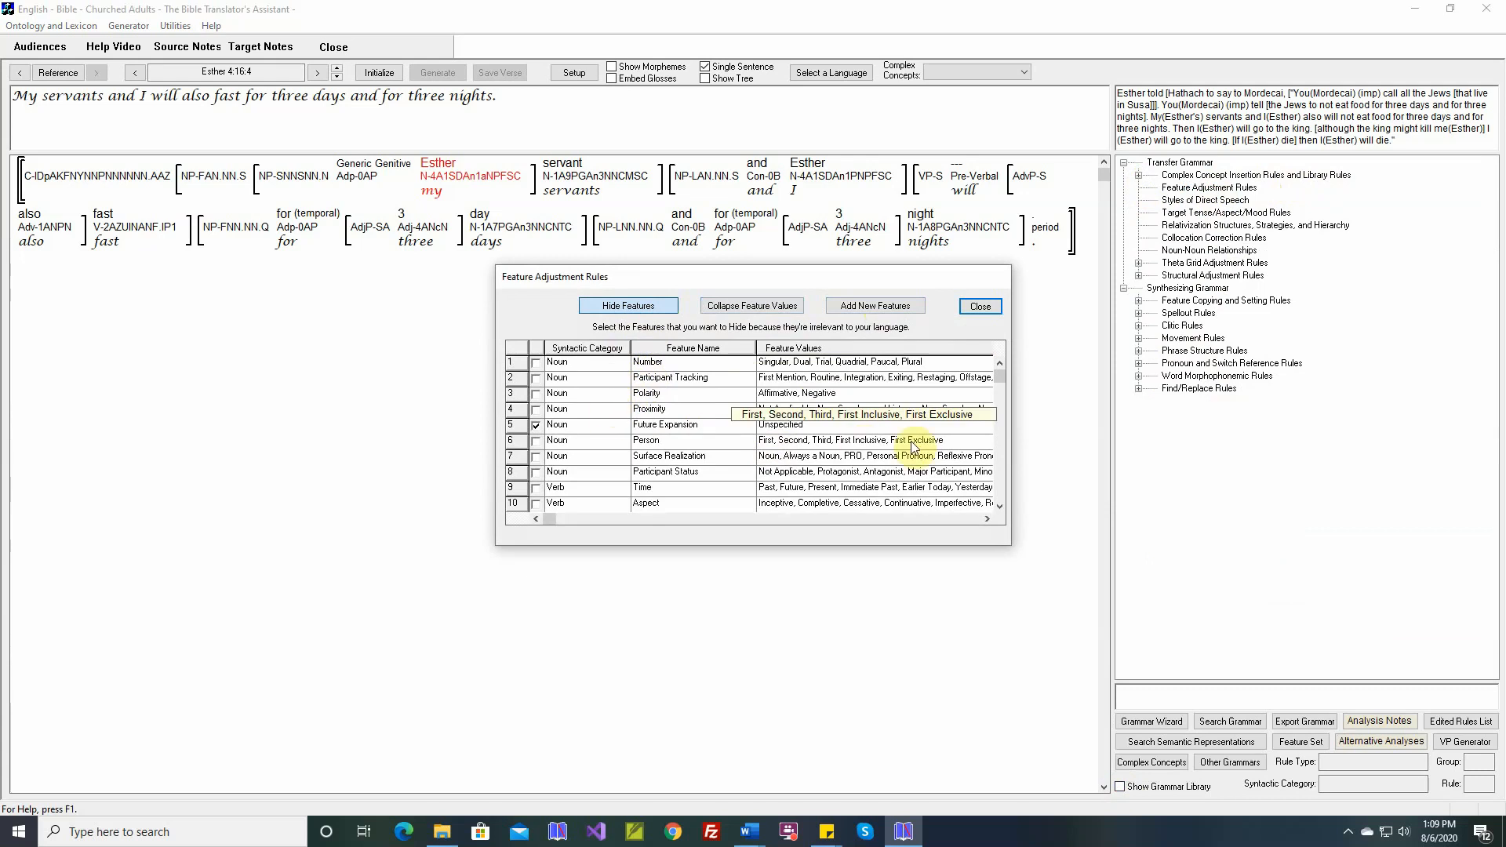
click(1001, 483)
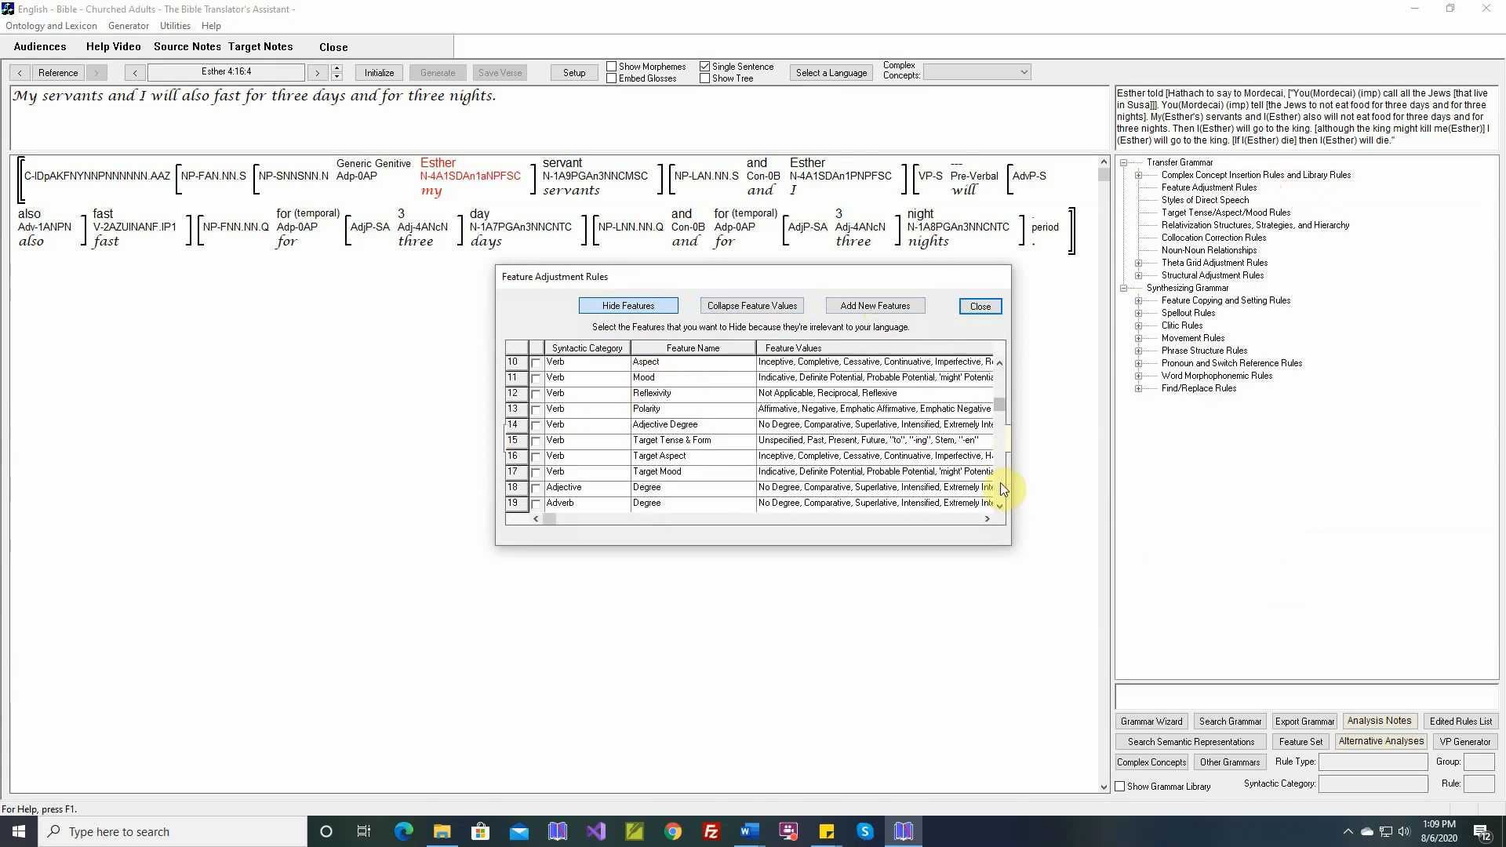
click(1000, 482)
click(1000, 482)
click(1000, 483)
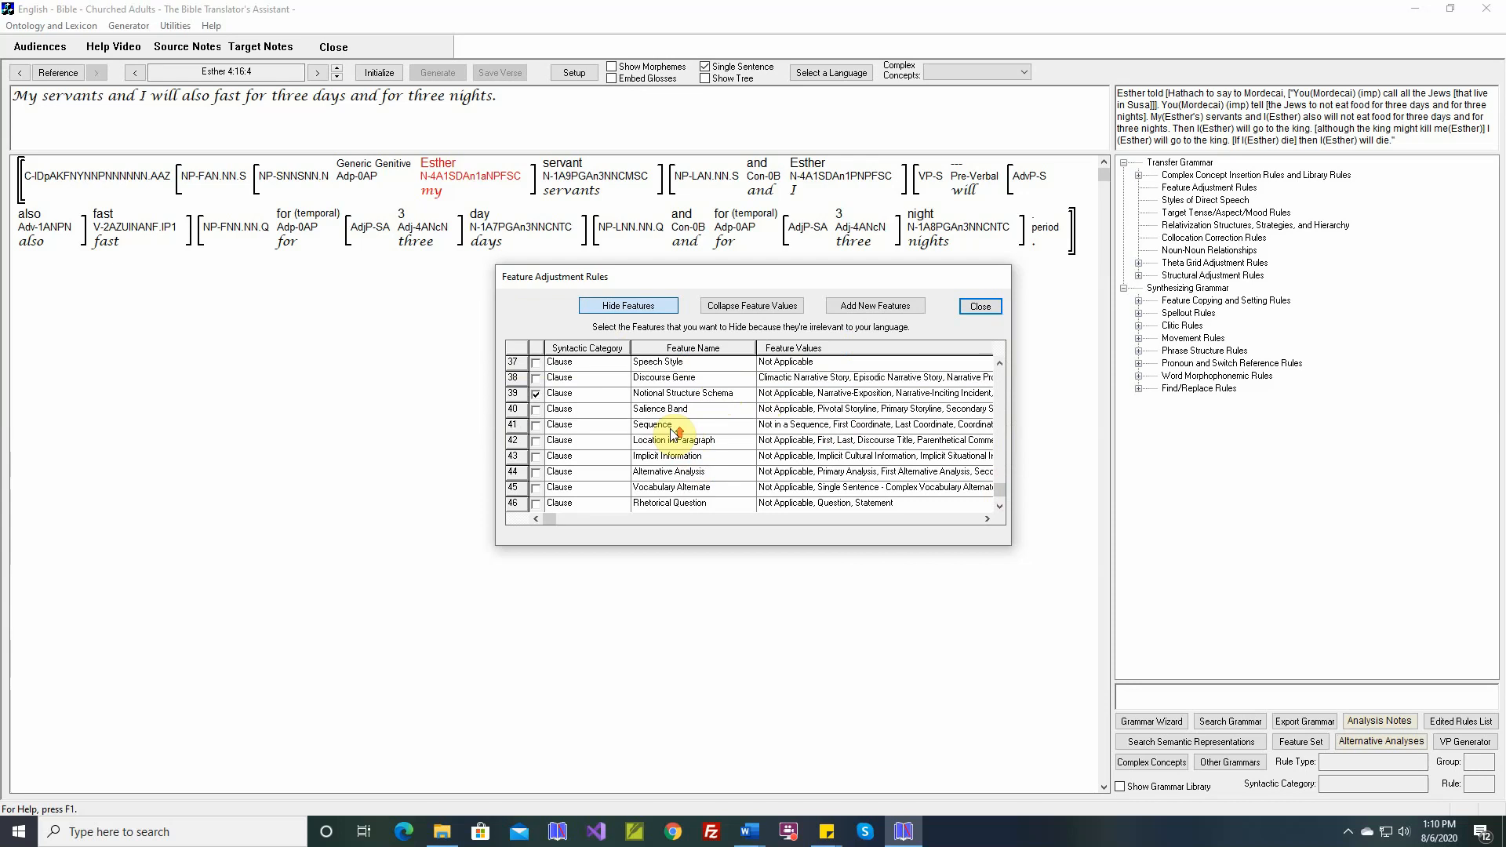
Mark the clause features Speaker, Listener, Speaker's Attitude and Speaker's Age as hidden
click(999, 363)
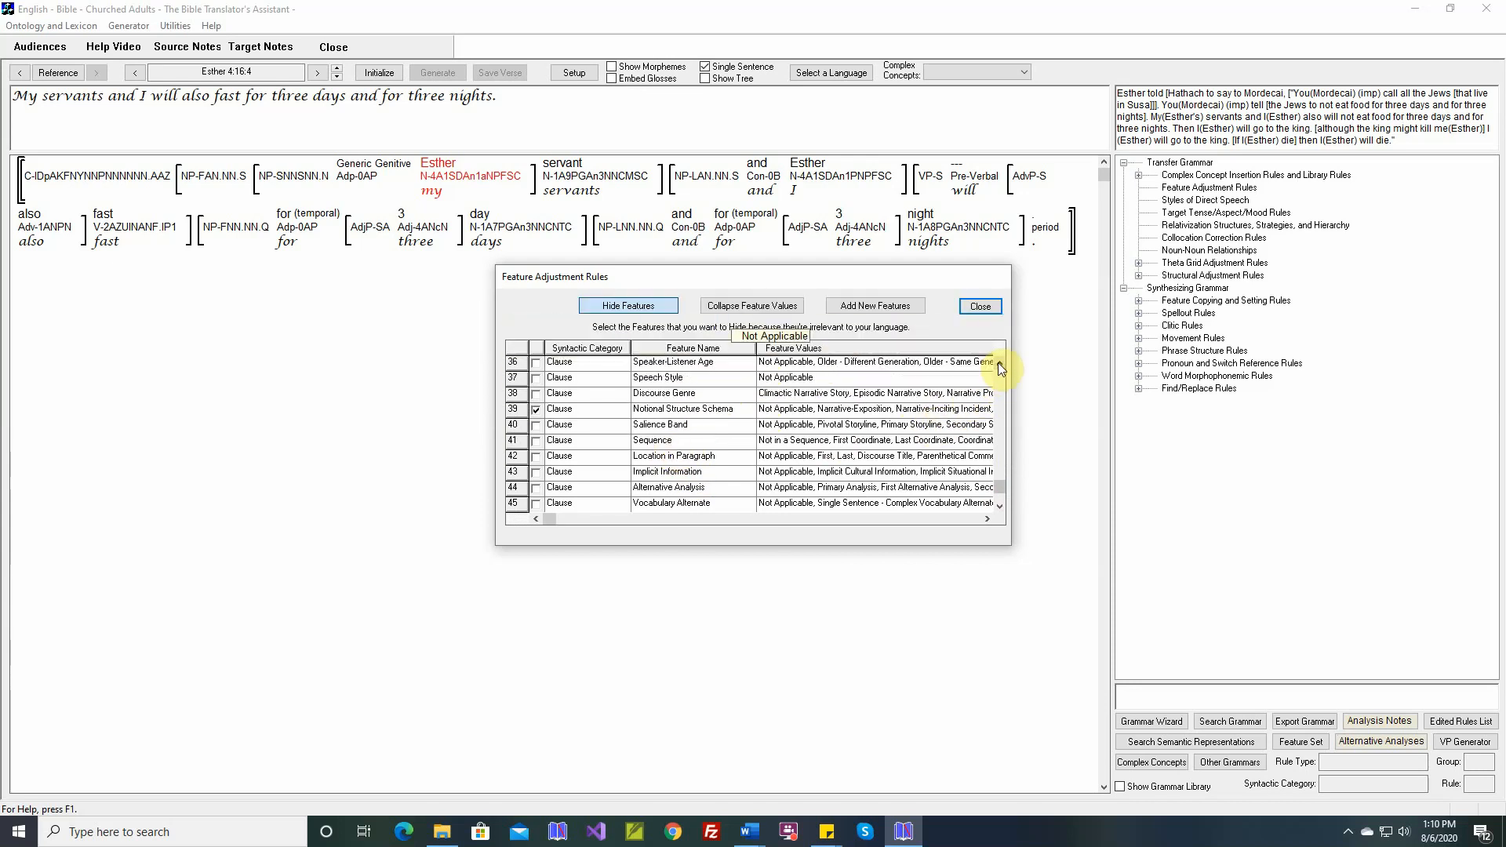
click(999, 364)
click(1000, 363)
click(999, 363)
click(1000, 363)
click(1000, 363)
click(999, 364)
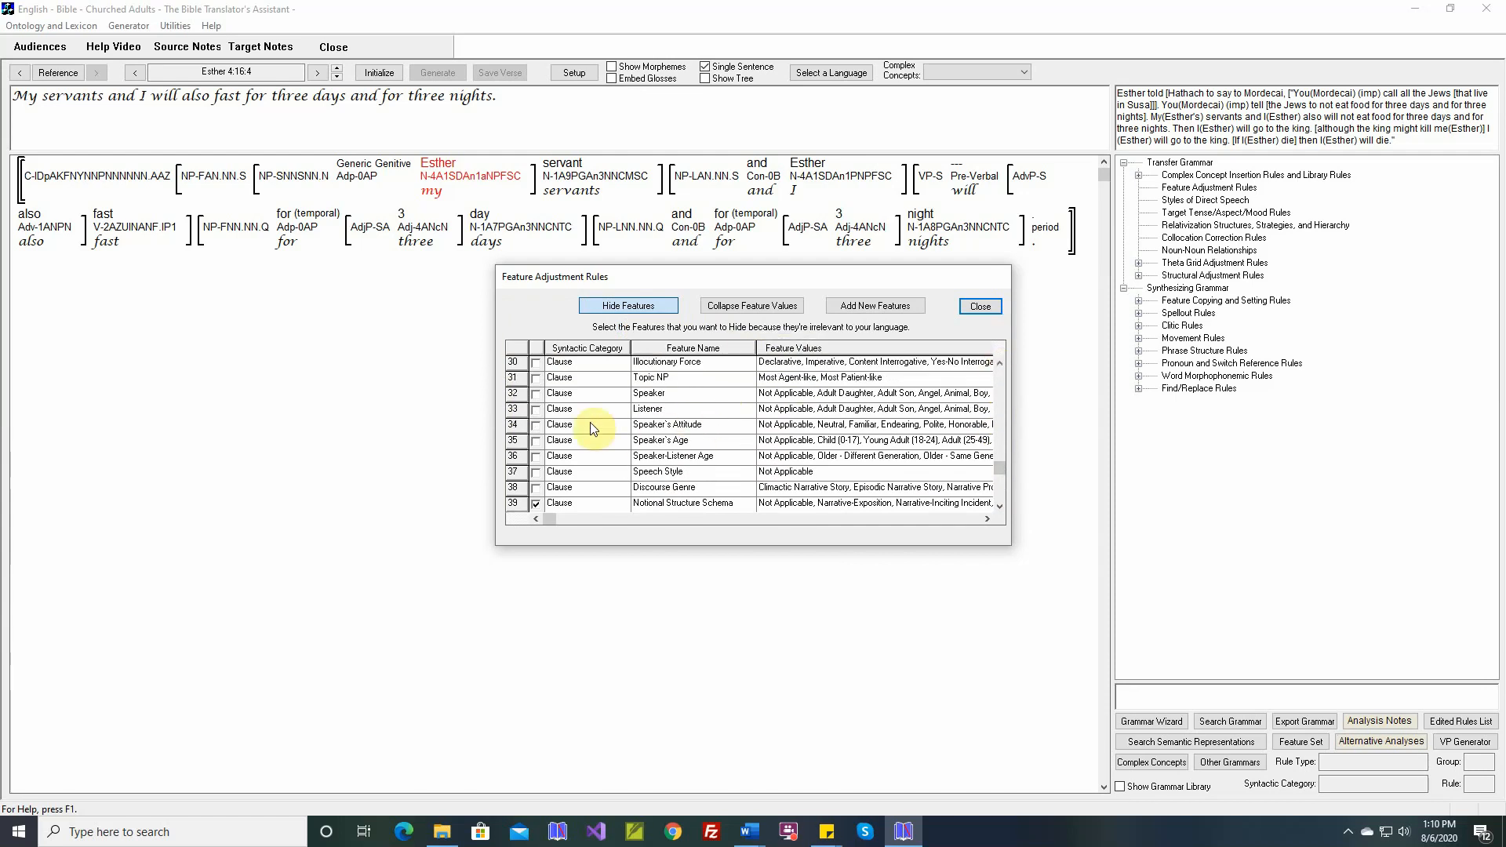
click(536, 393)
click(536, 409)
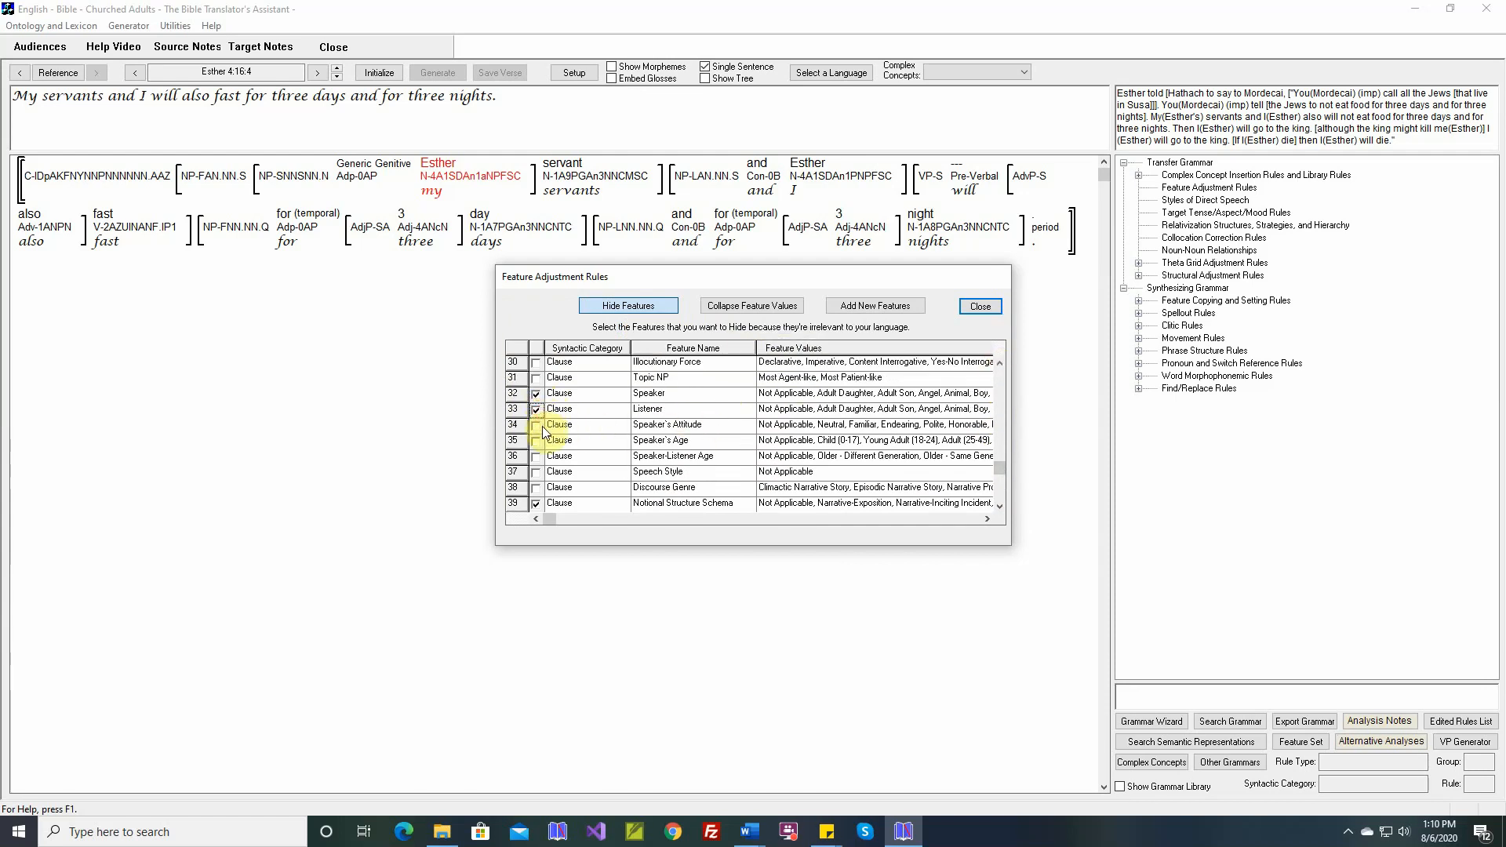
click(537, 425)
click(537, 442)
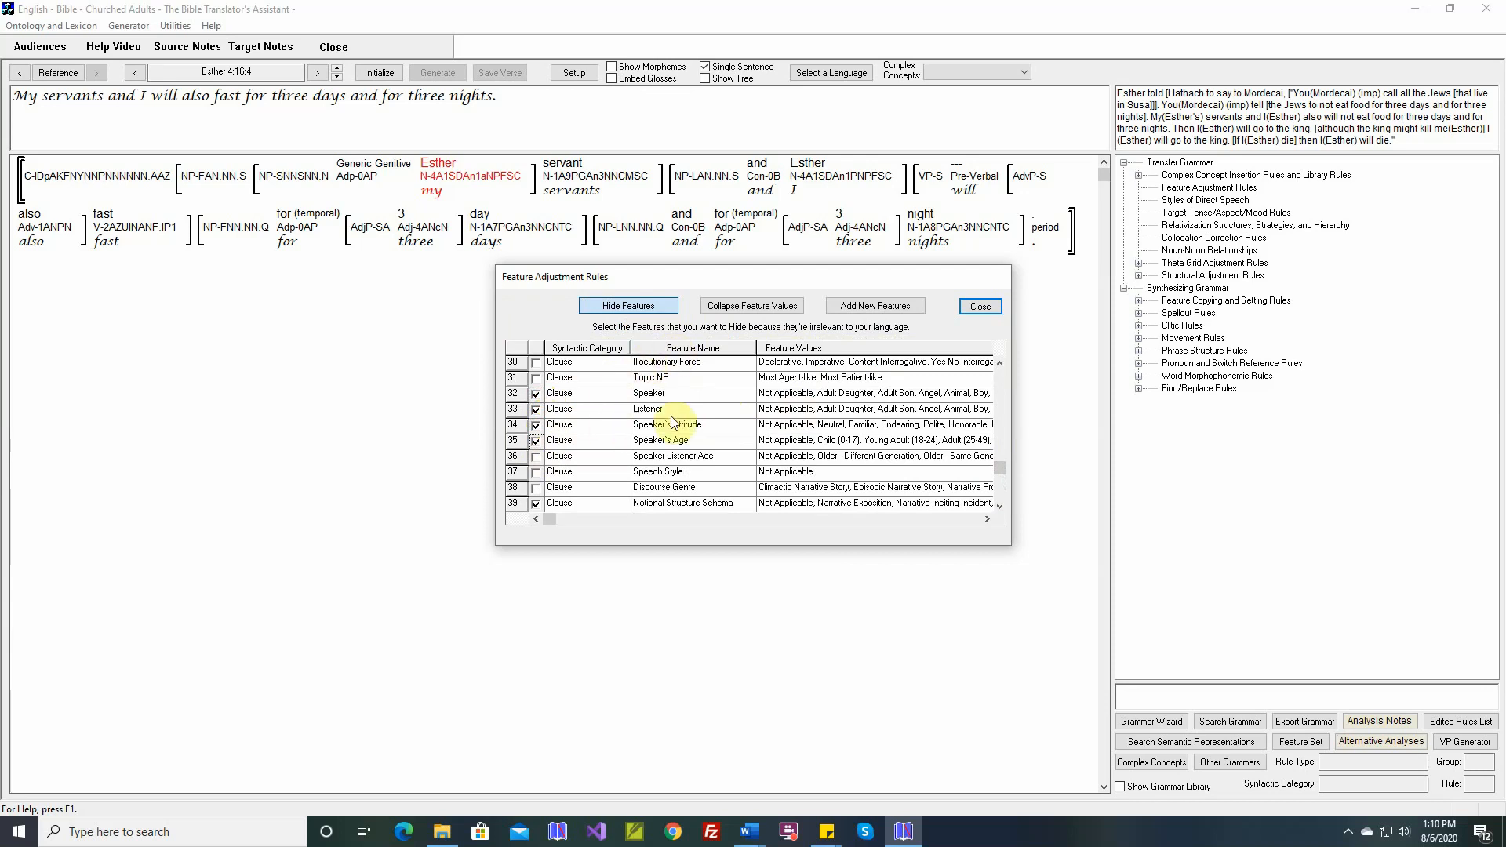
Reset the collapsing rule for noun Number and combine the values Dual, Trial and Quadrial with Plural
click(745, 309)
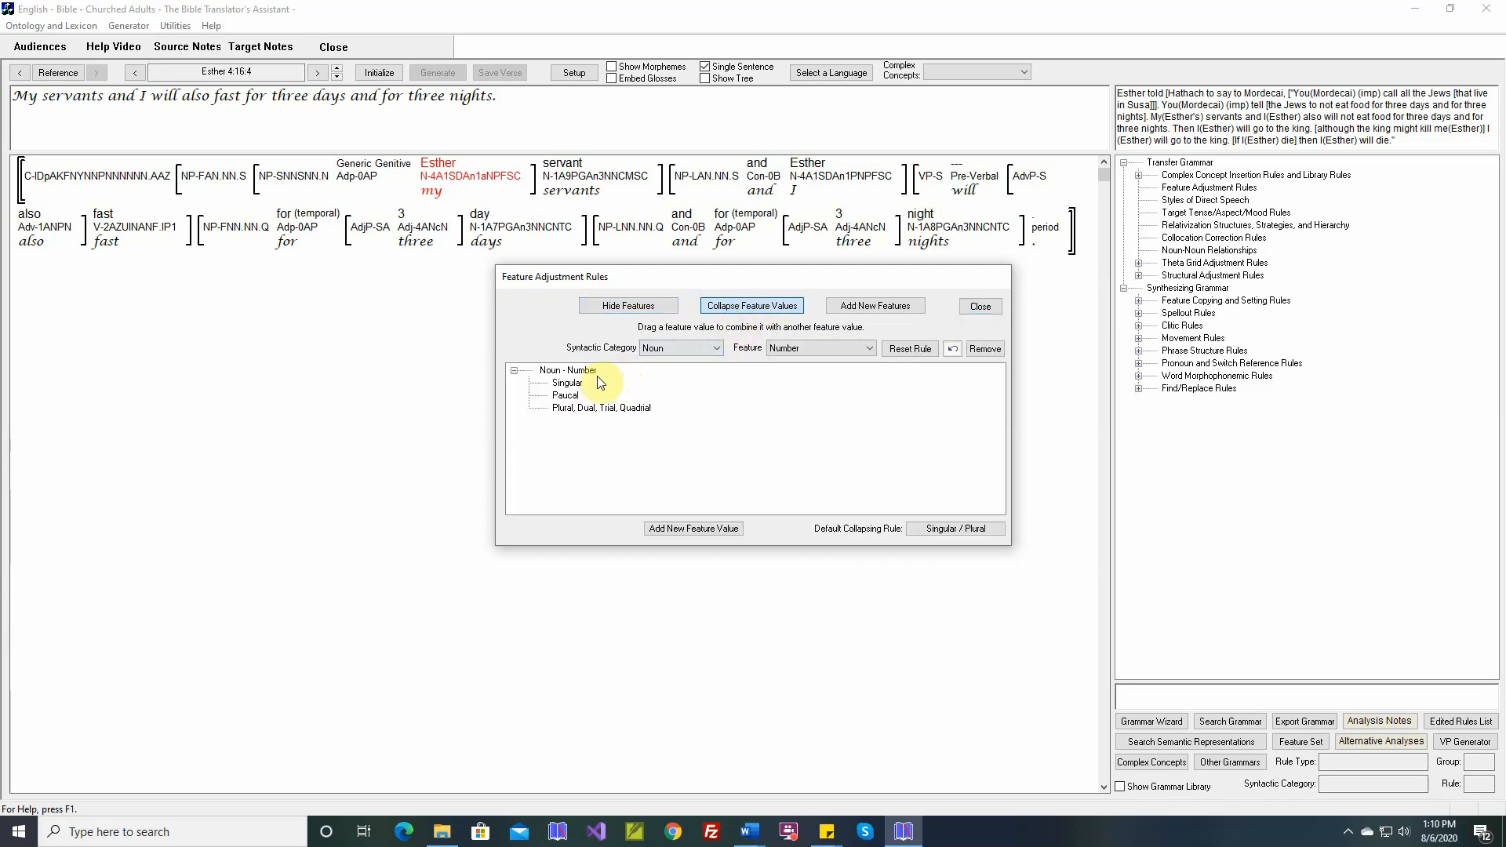
click(914, 353)
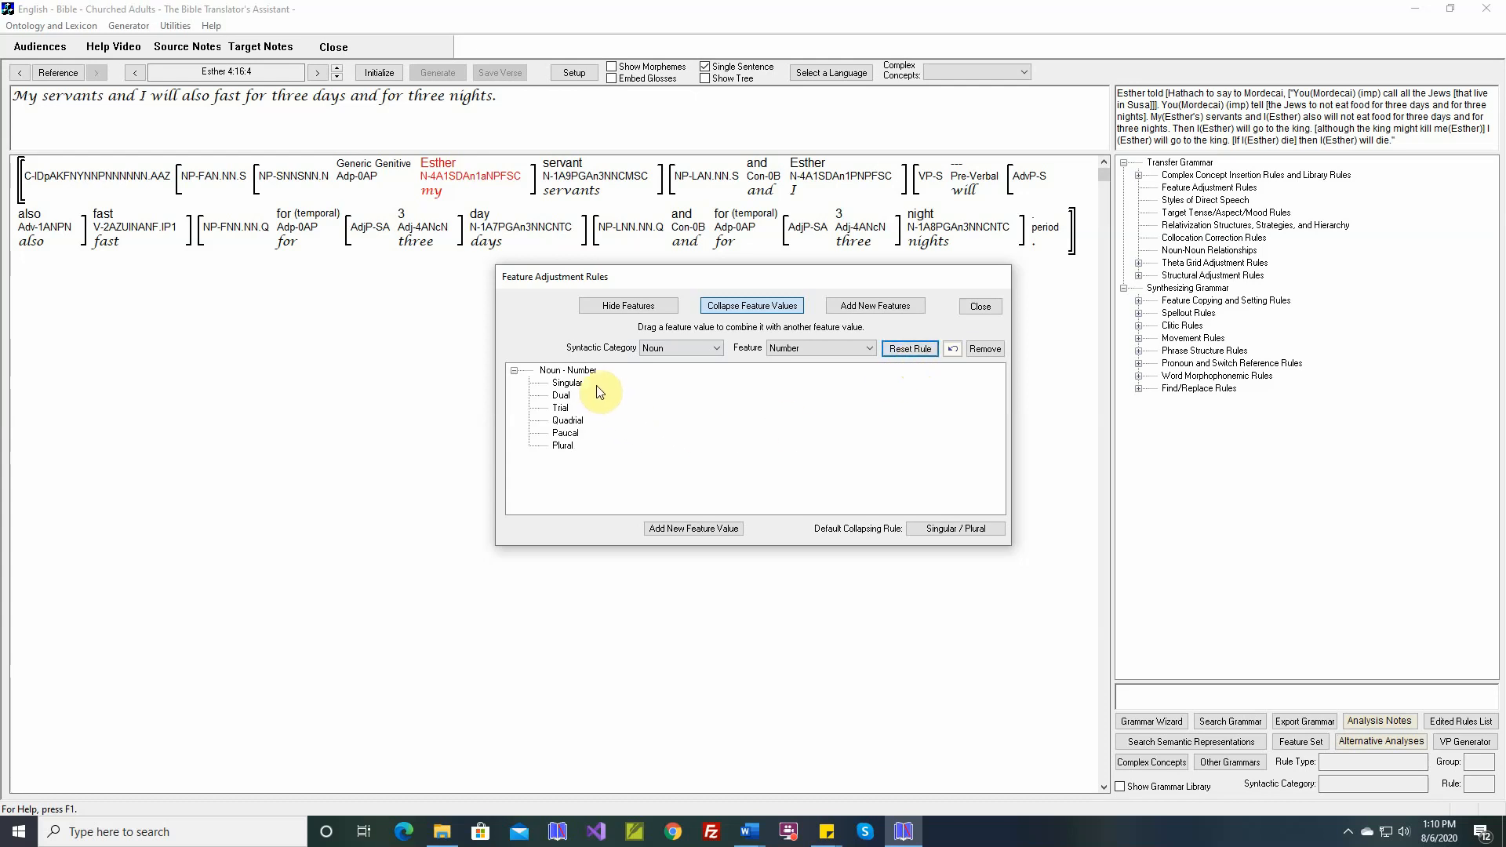
click(781, 348)
click(563, 396)
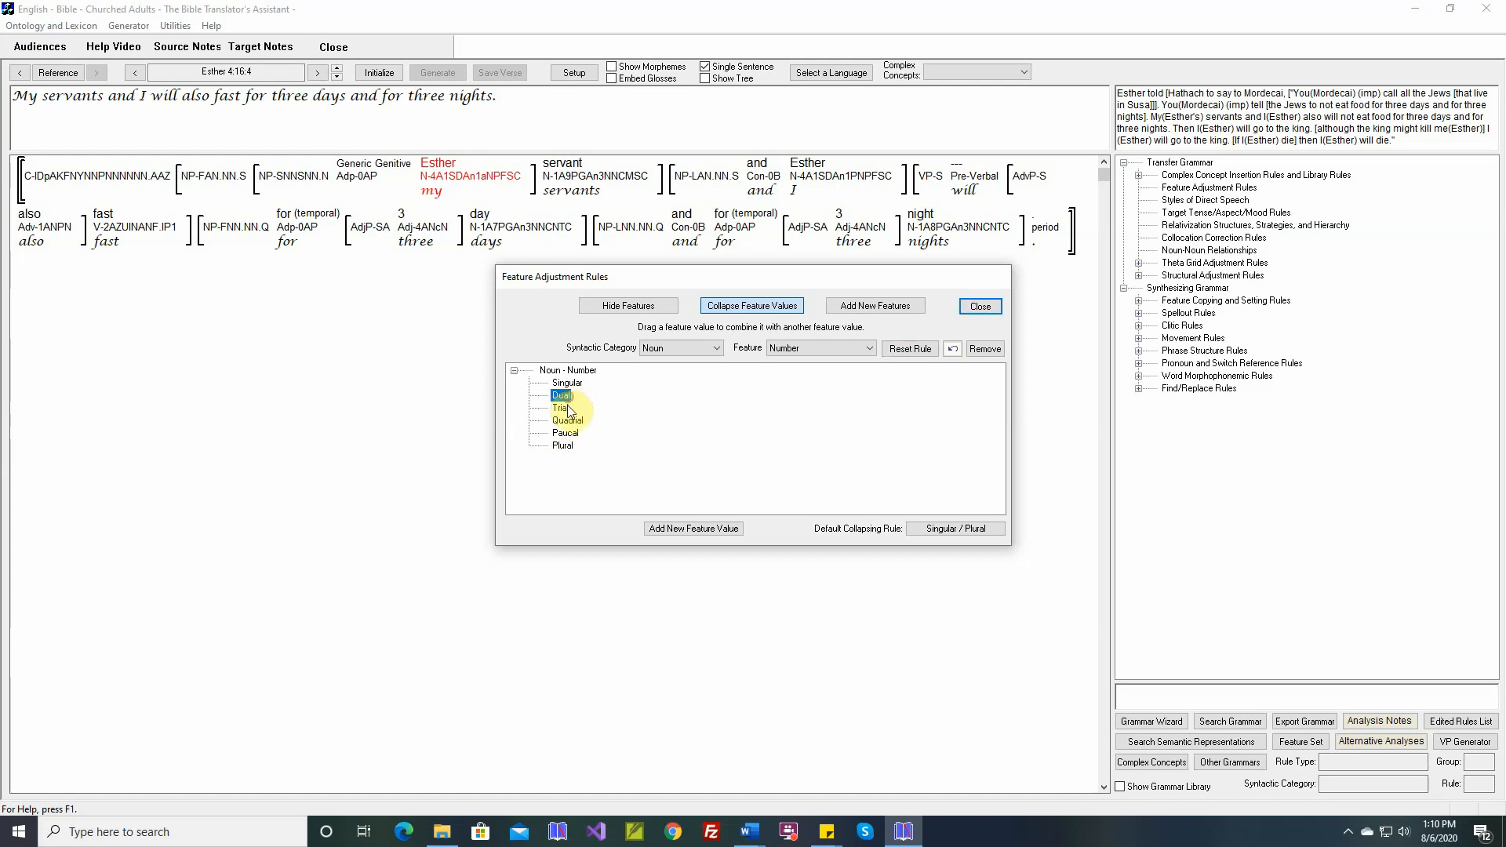
mouse_move(568, 409)
mouse_down()
mouse_move(572, 437)
mouse_move(563, 398)
mouse_move(578, 437)
mouse_move(578, 421)
mouse_up()
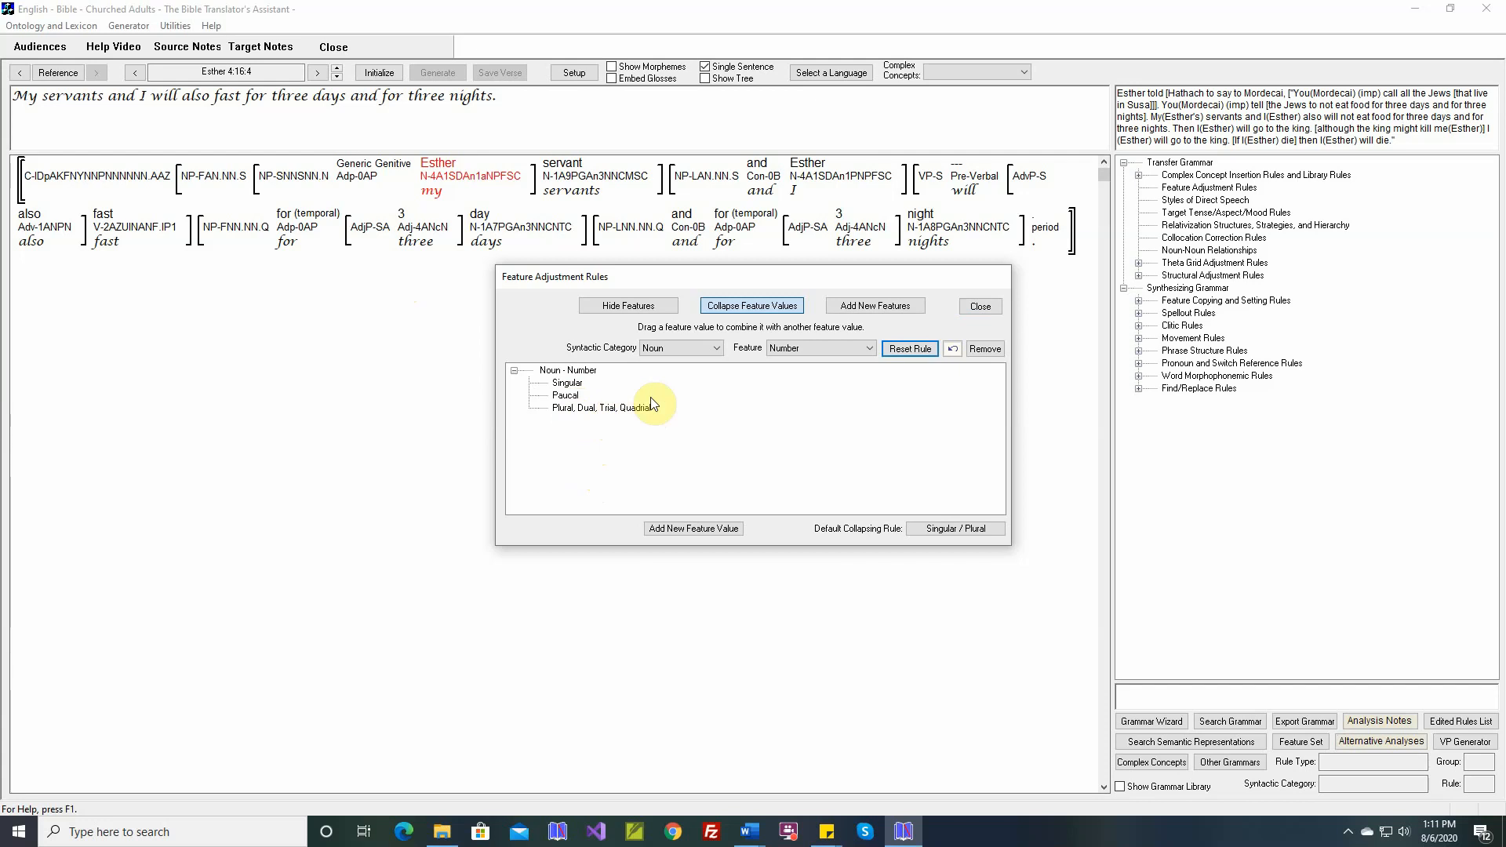
click(795, 351)
click(798, 350)
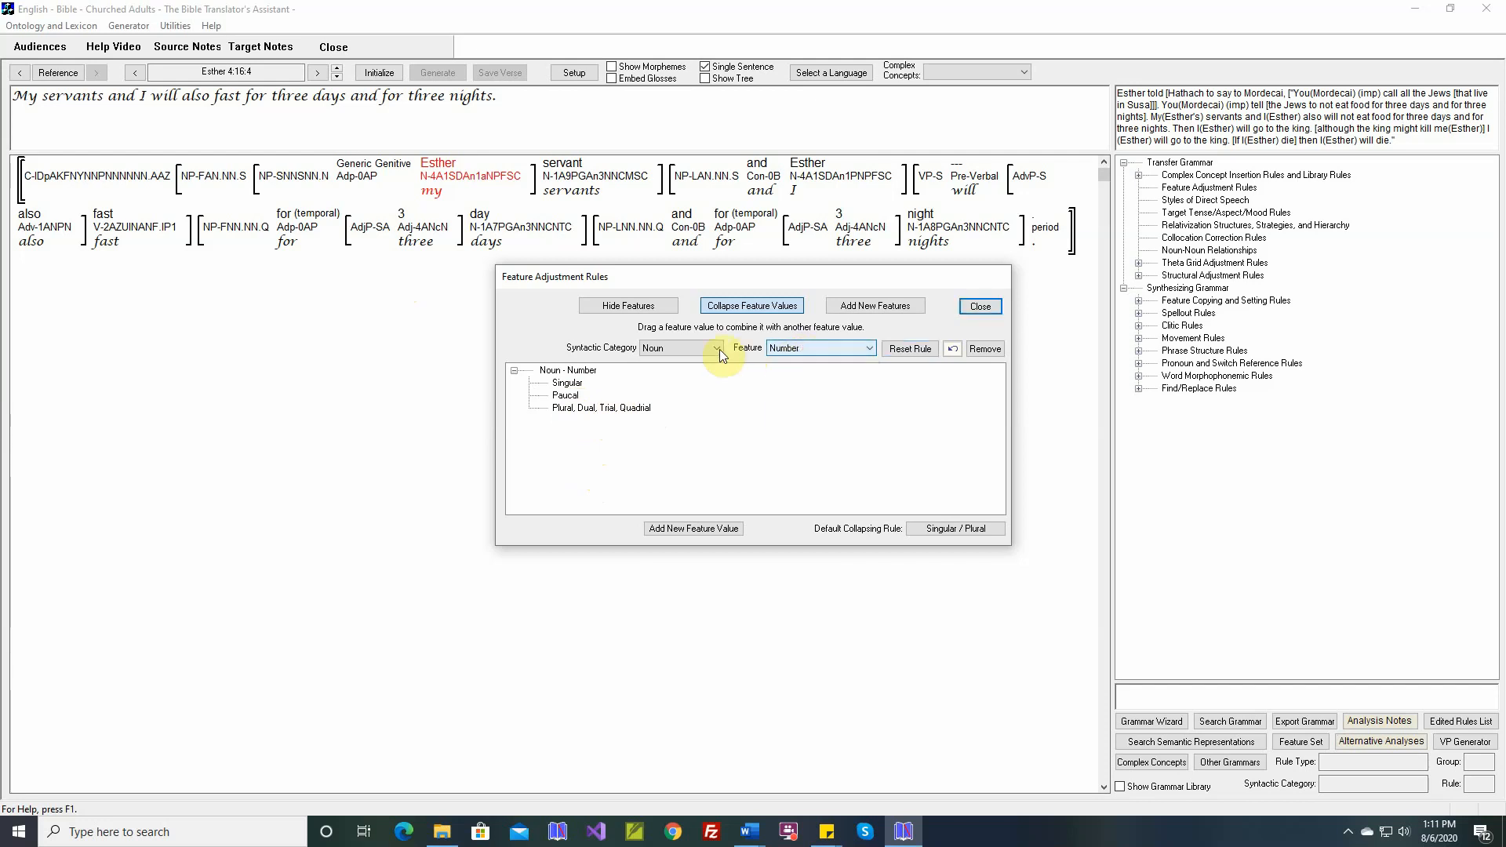
Open the Noun Phrase rule Grammatical Relation with Voice from the features that can be added
click(869, 308)
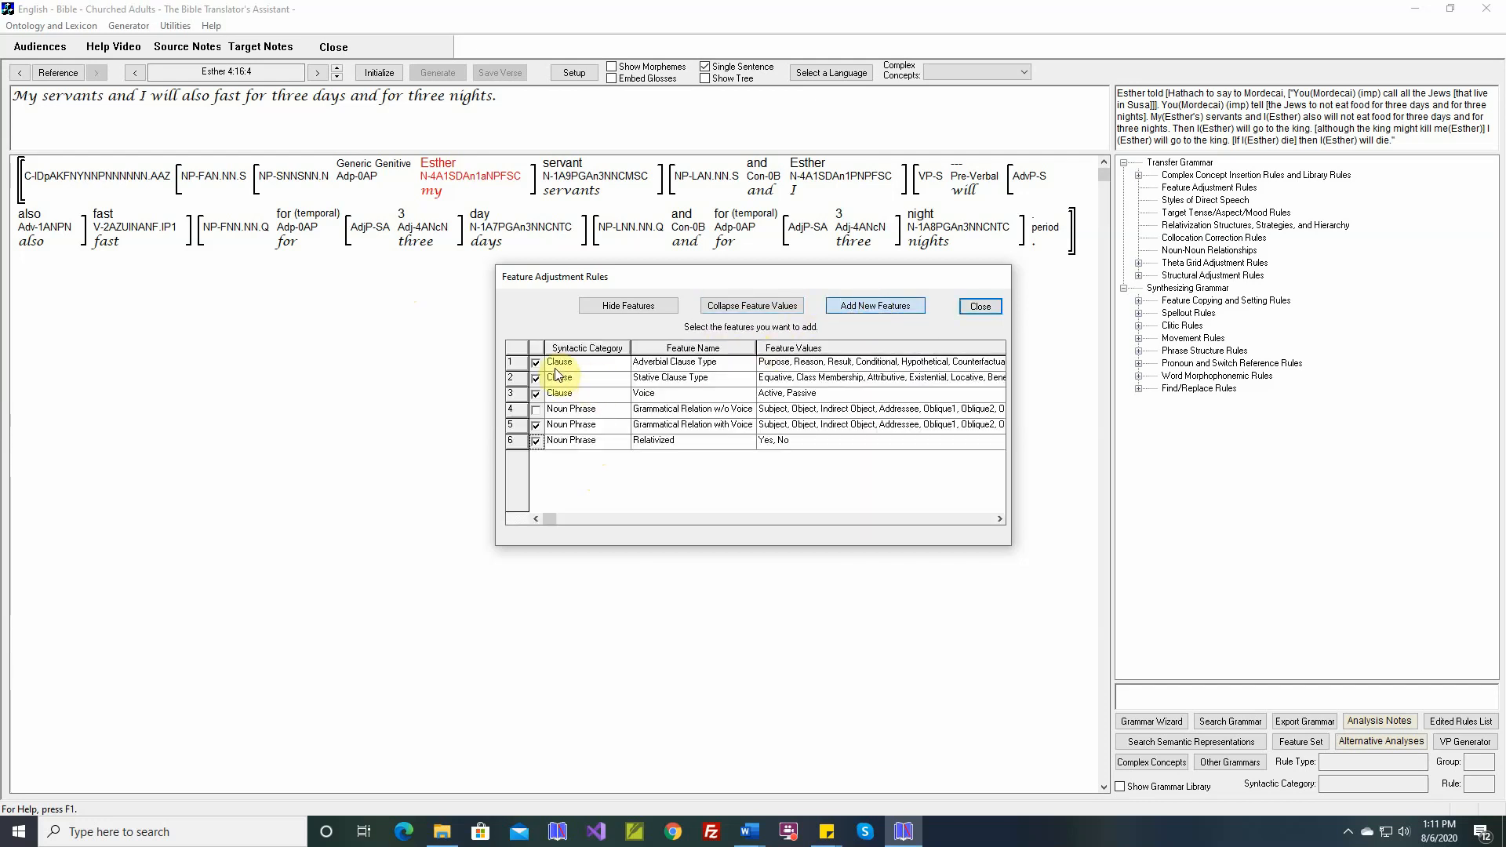
click(536, 425)
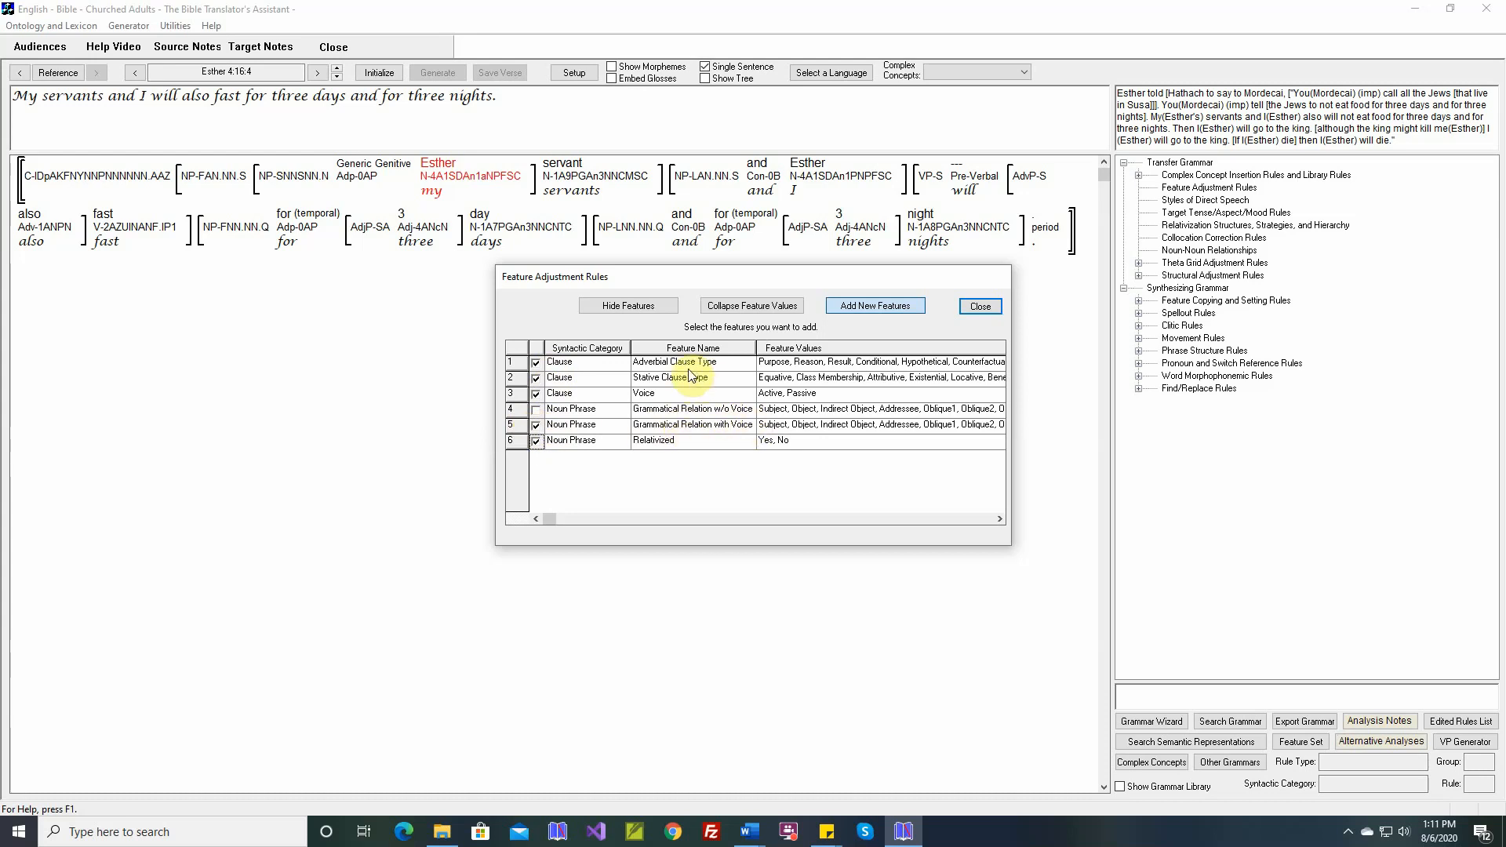
double_click(781, 424)
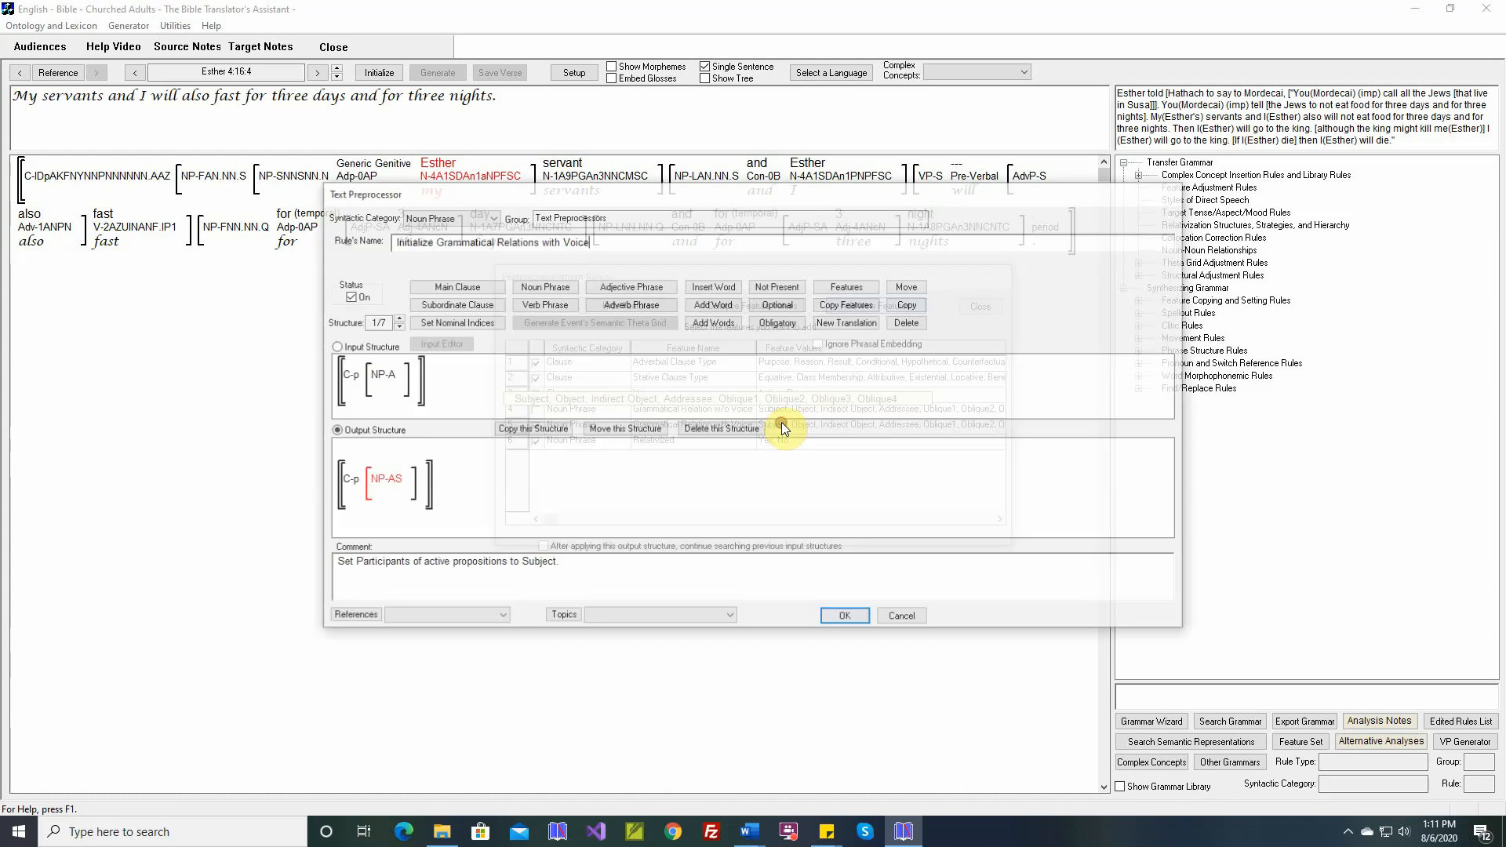
View the second structure of the Initialize Grammatical Relations with Voice rule and close the rule and the Feature Adjustment Rules
click(398, 318)
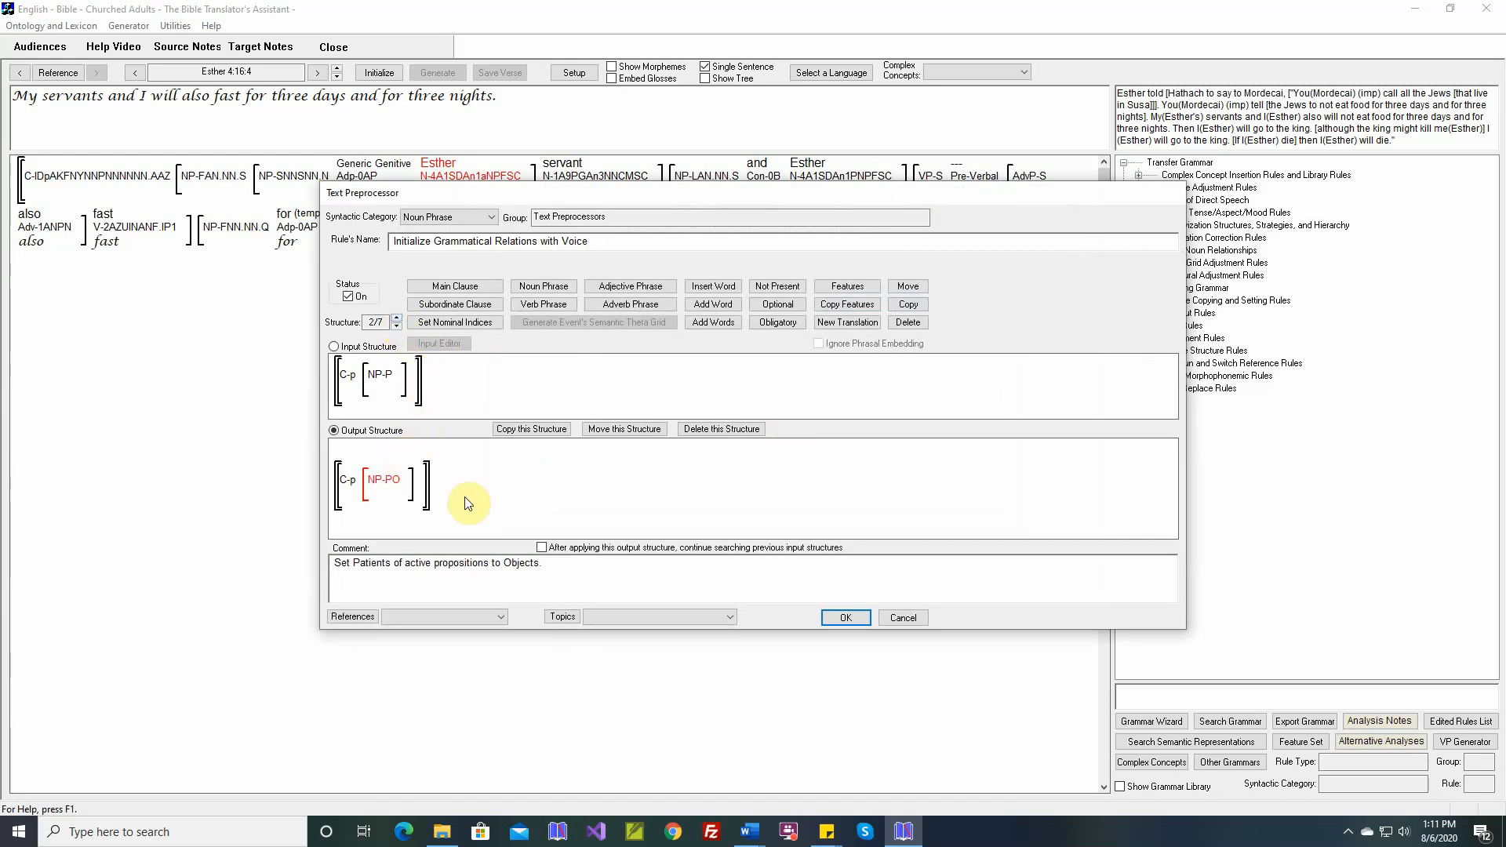
click(910, 617)
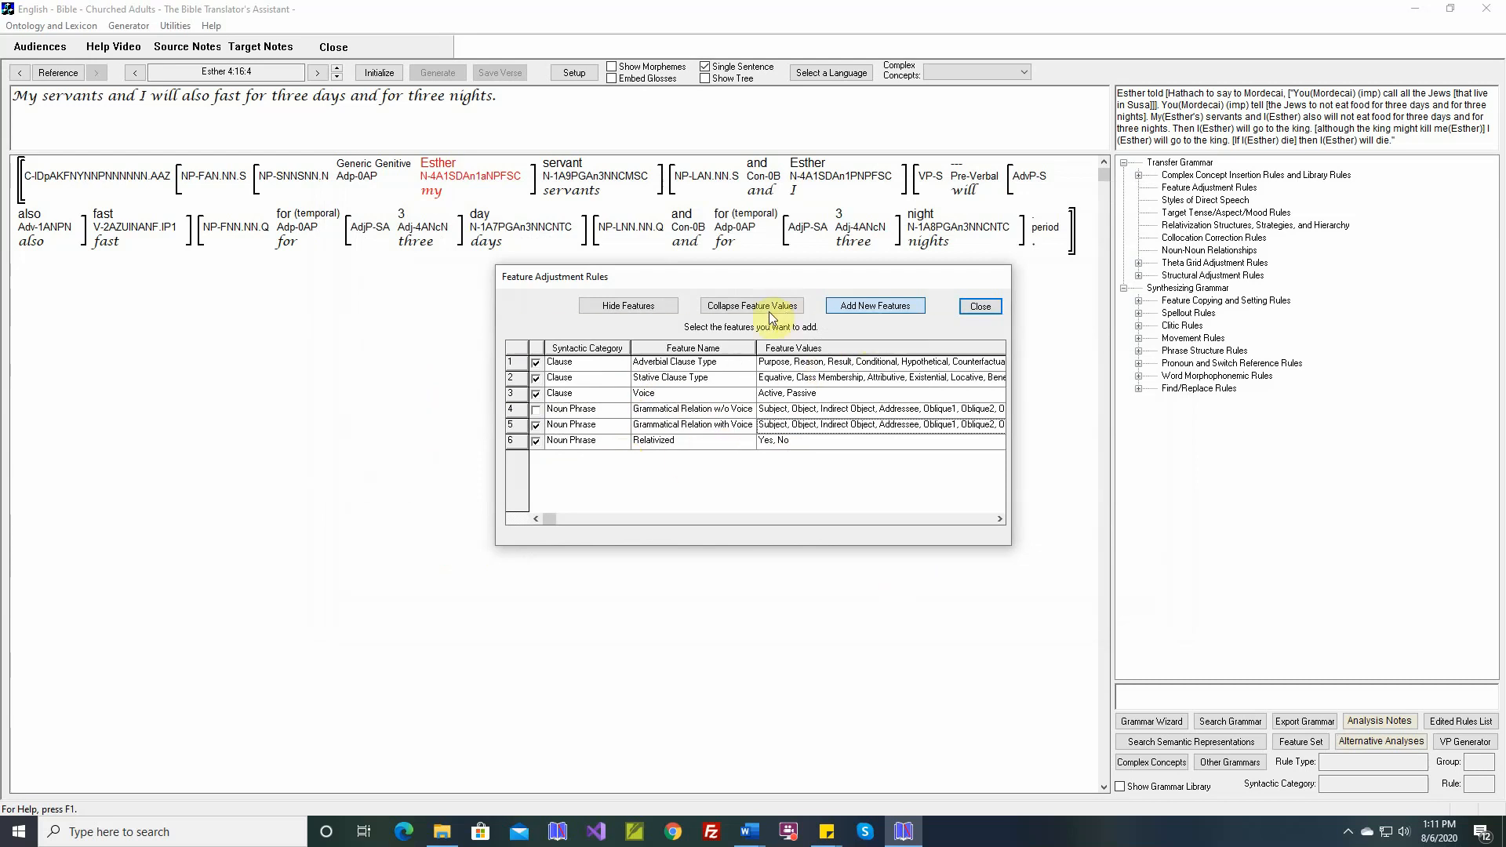
click(977, 313)
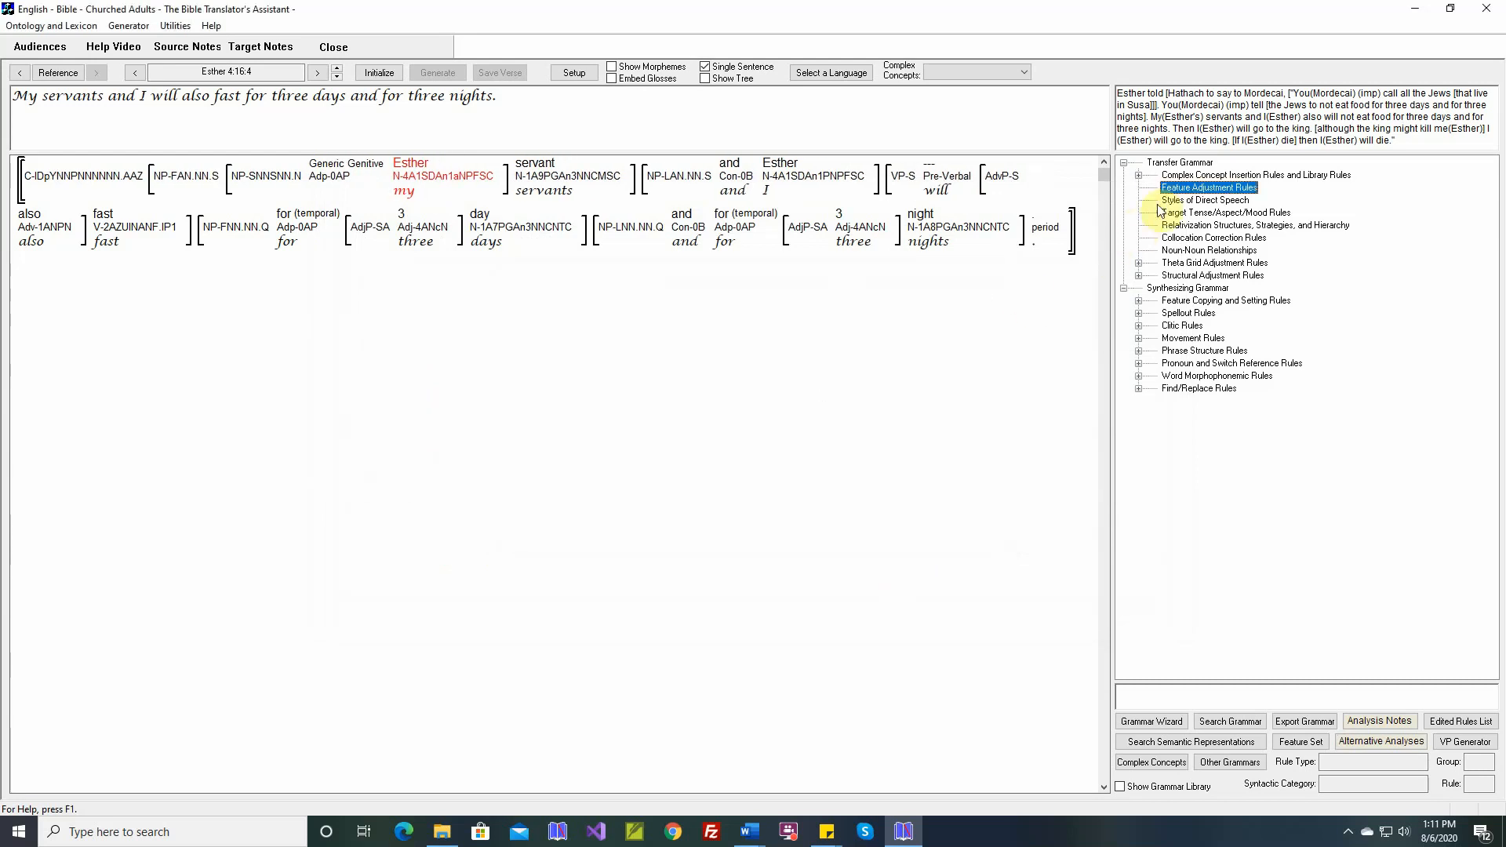
In the Styles of Direct Speech, set row 1 to Speaker Boy, Listener Father and Speaker's Attitude Neutral
click(1200, 189)
click(1196, 201)
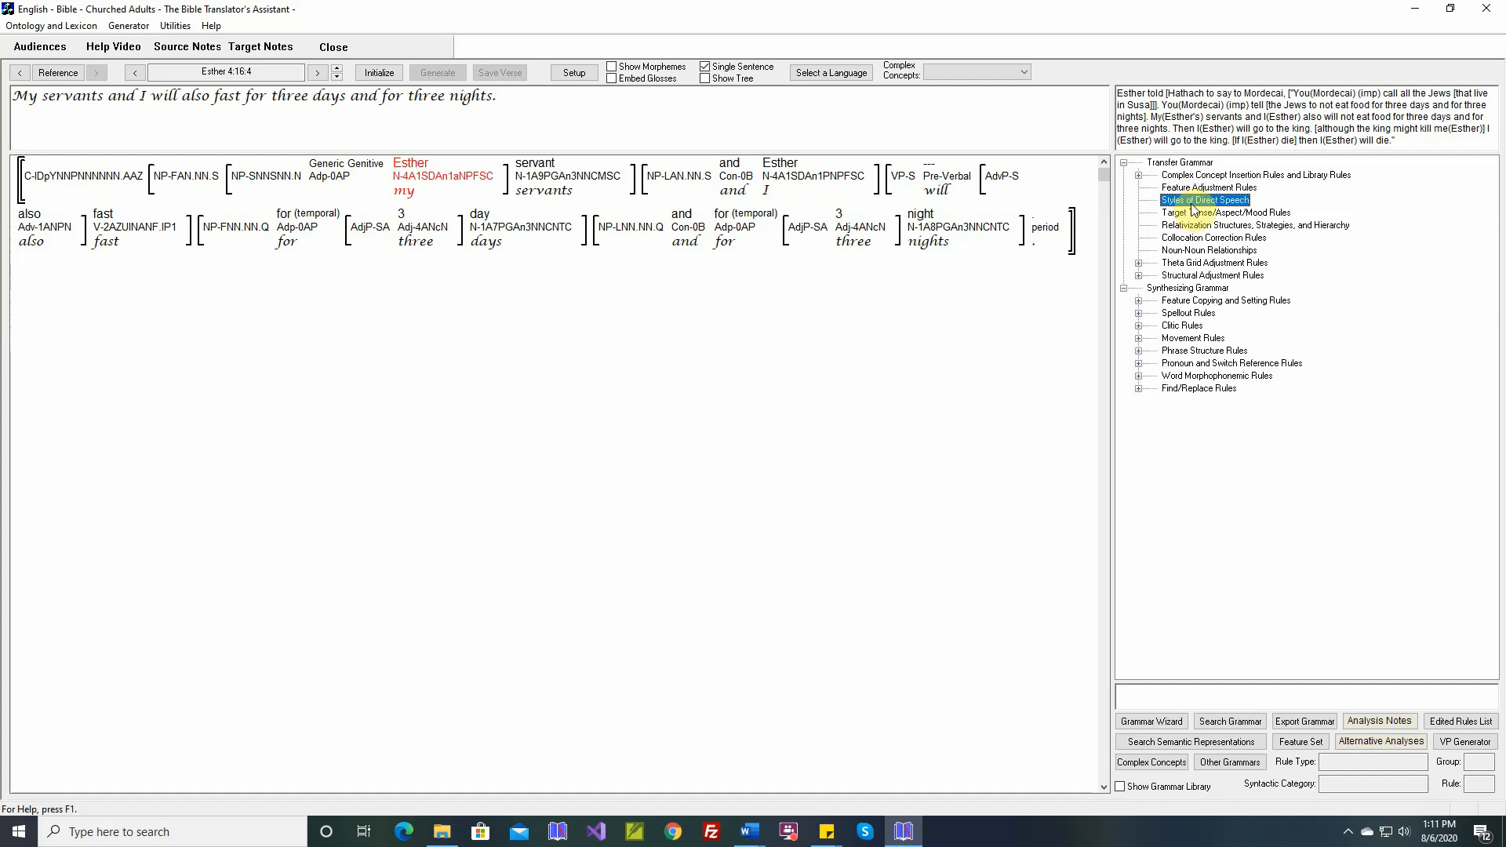
double_click(1194, 201)
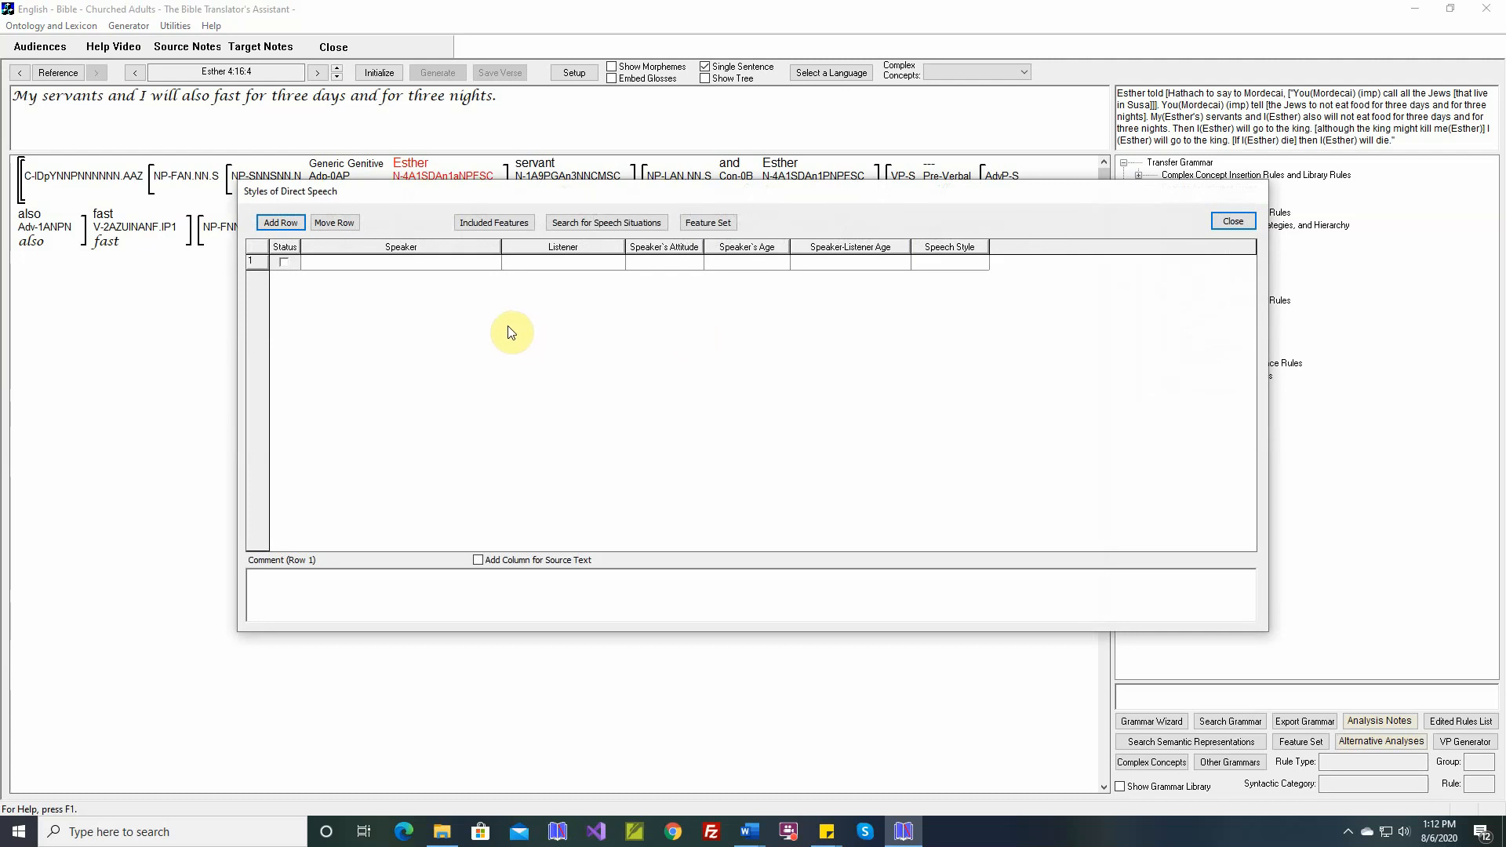
click(494, 268)
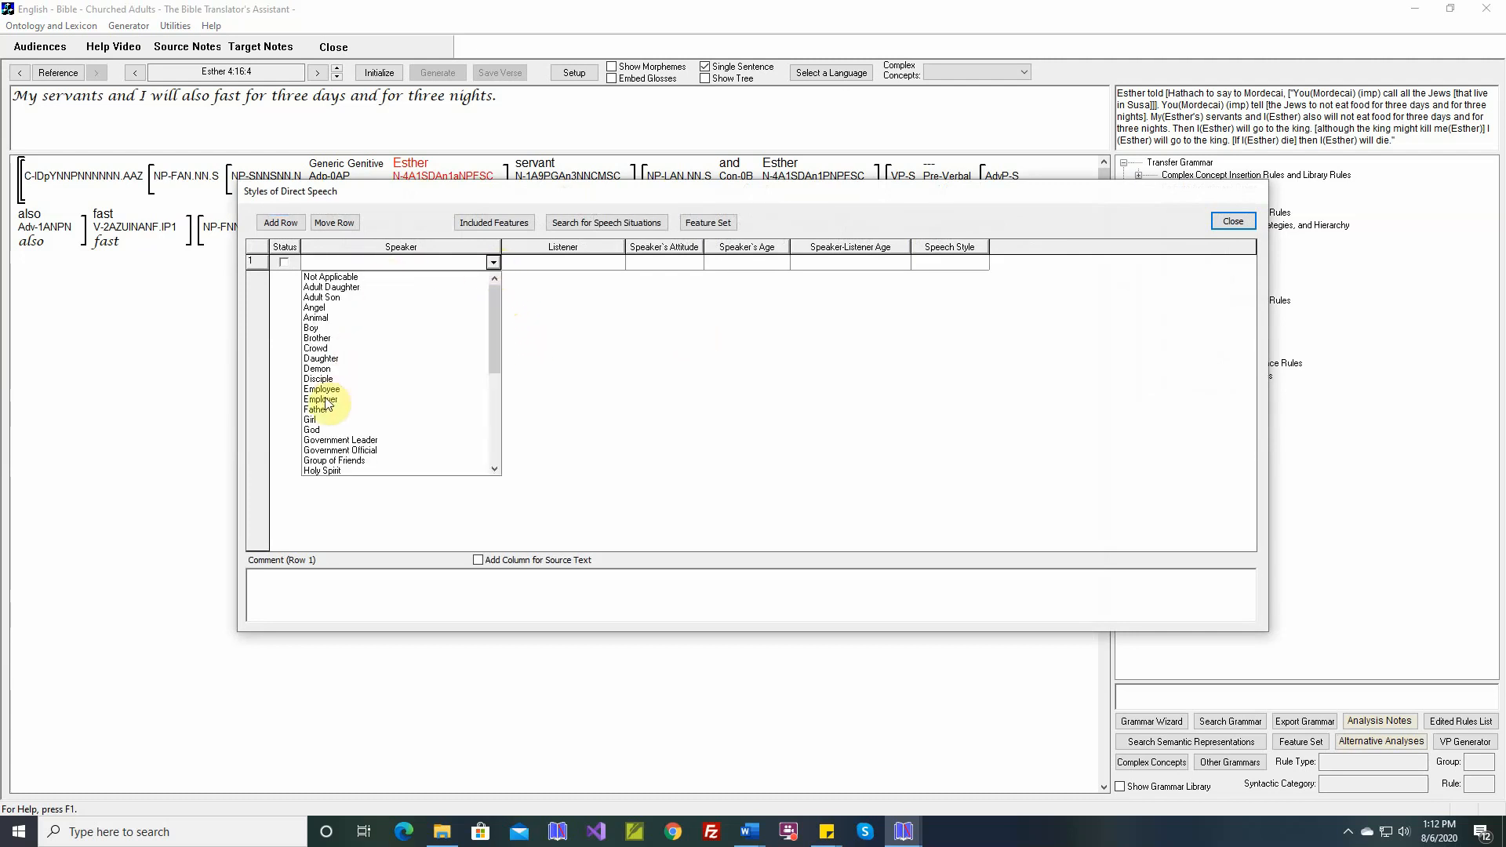
click(313, 328)
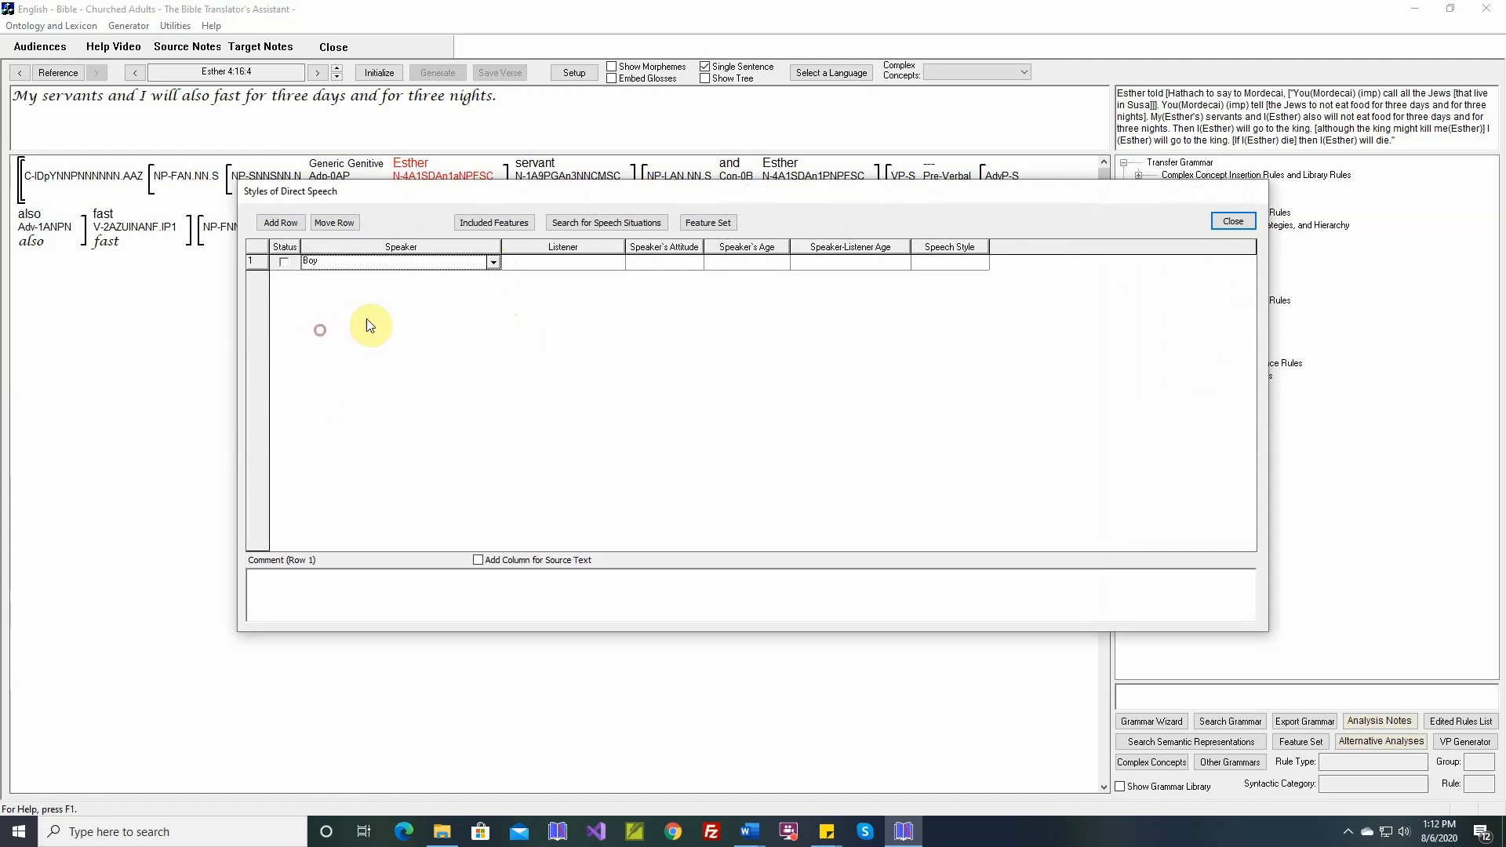
click(619, 269)
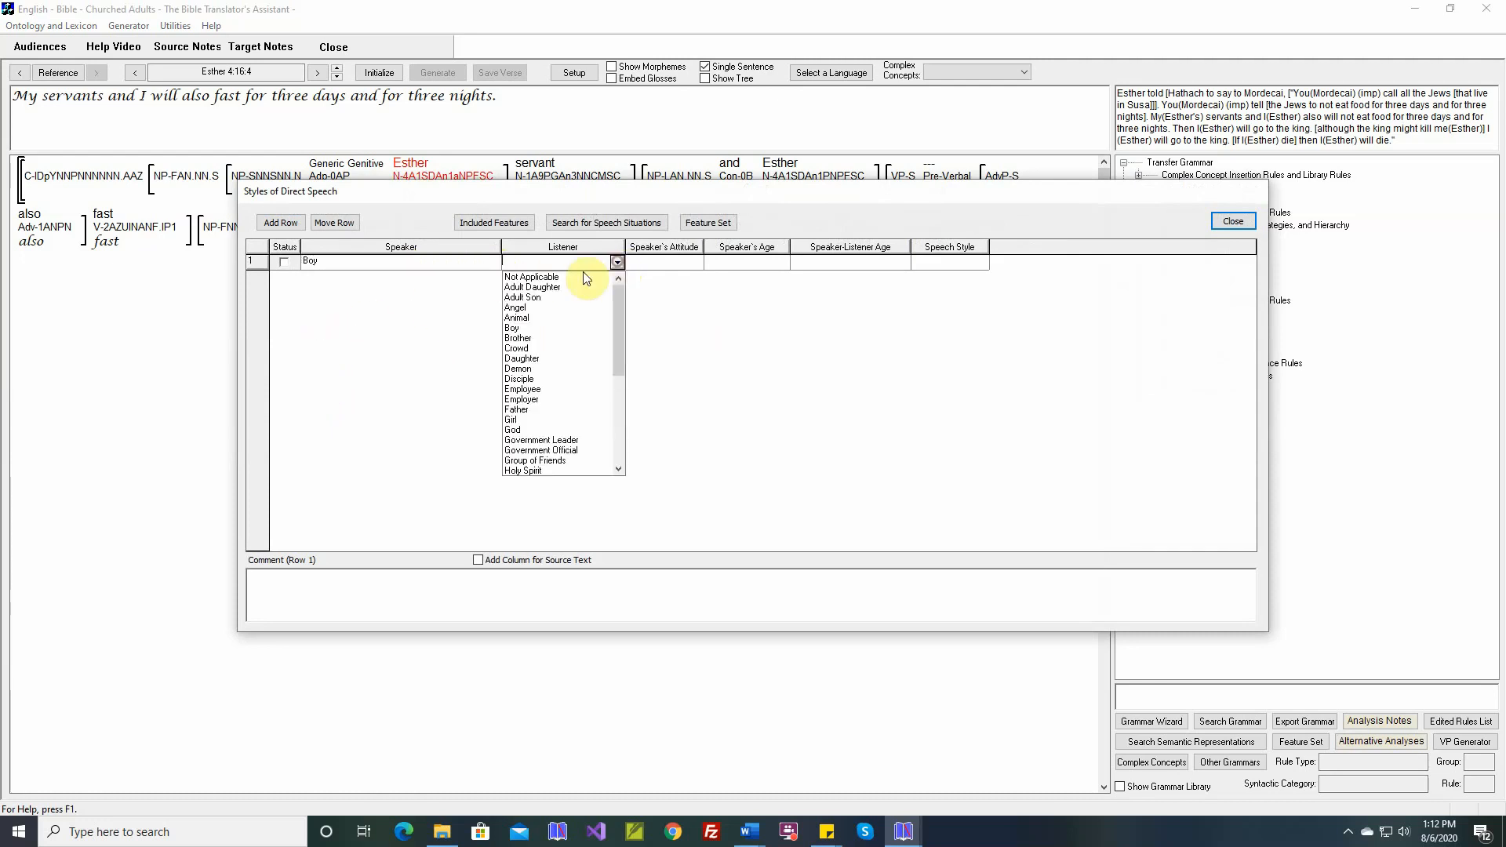
click(521, 414)
click(694, 263)
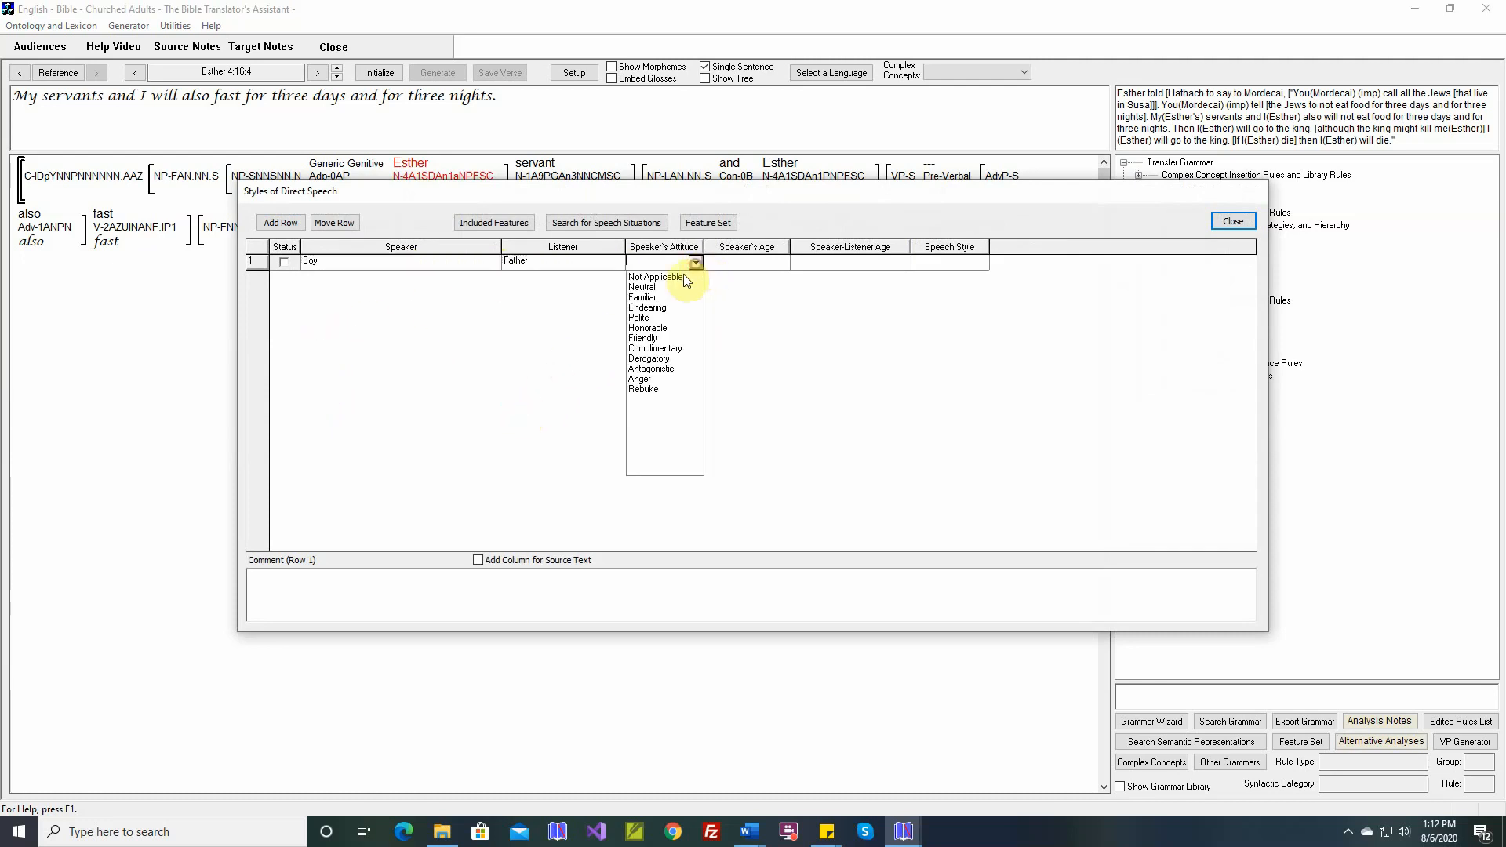
click(654, 288)
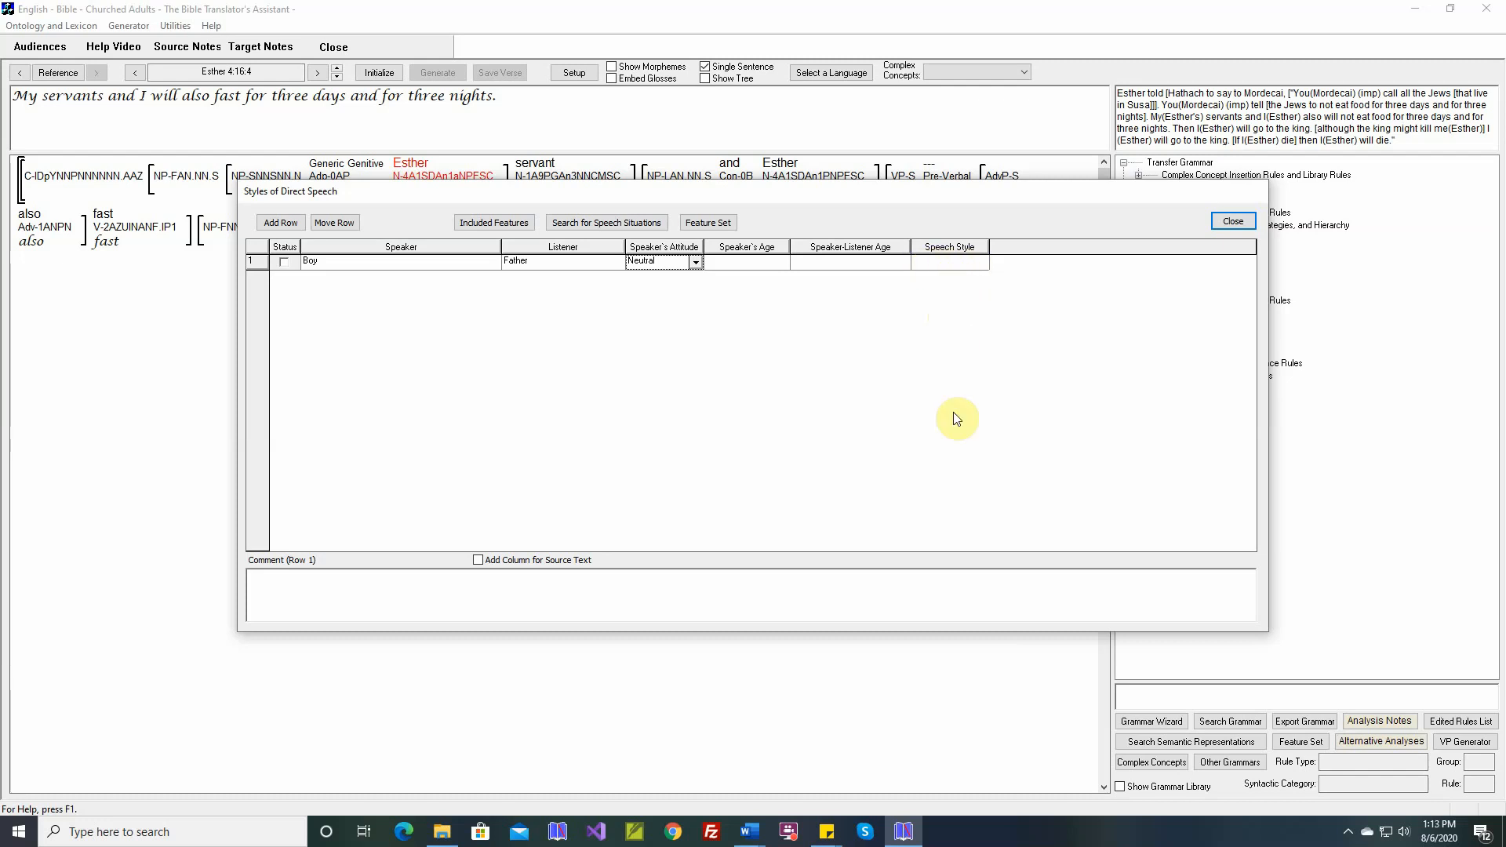
click(1230, 222)
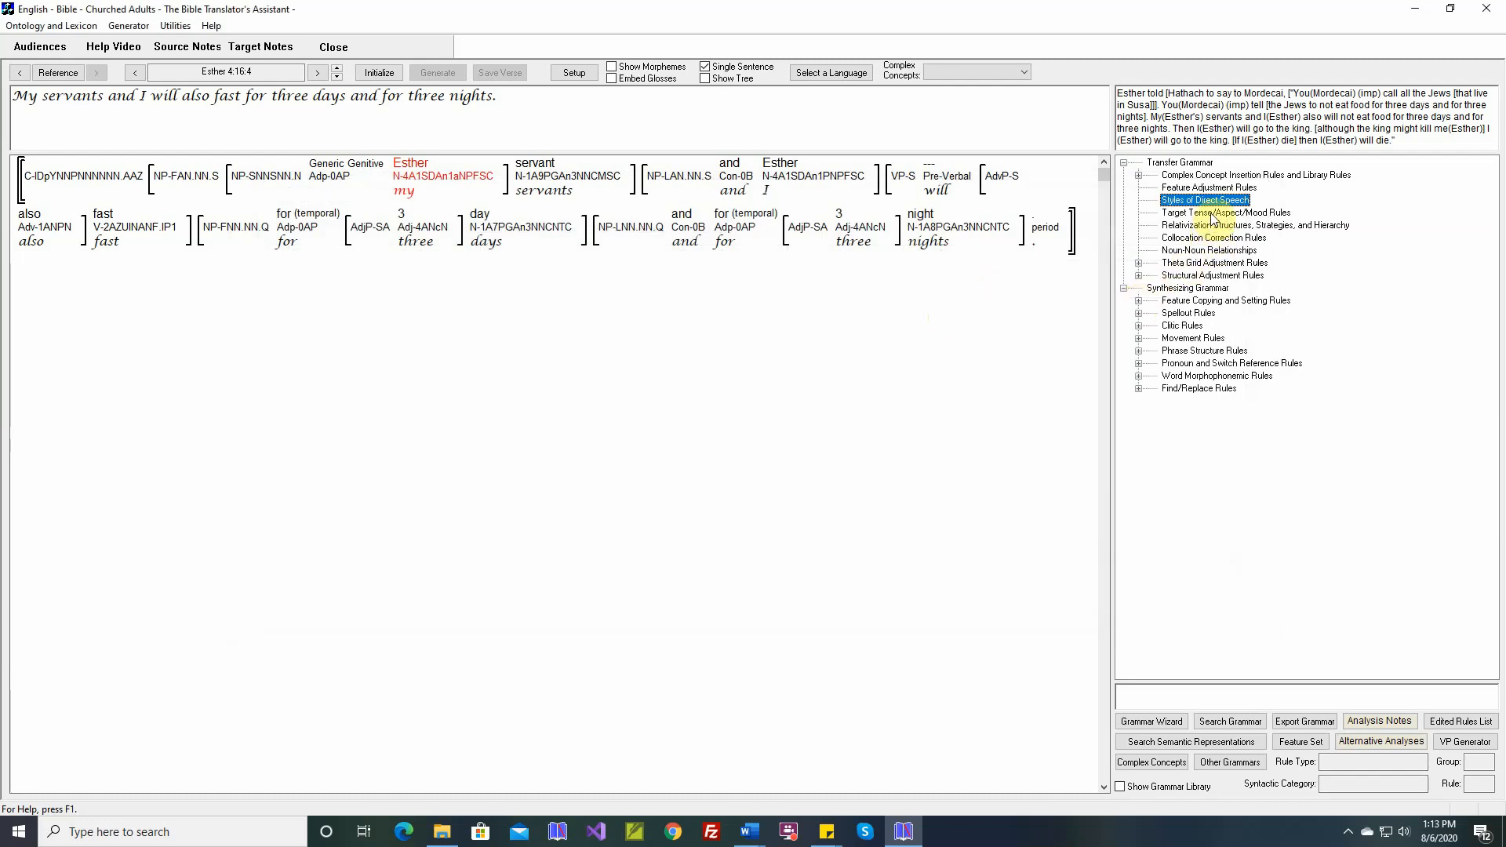
Review the Target Tense/Aspect/Mood Rules through to the last row and close them
click(1212, 213)
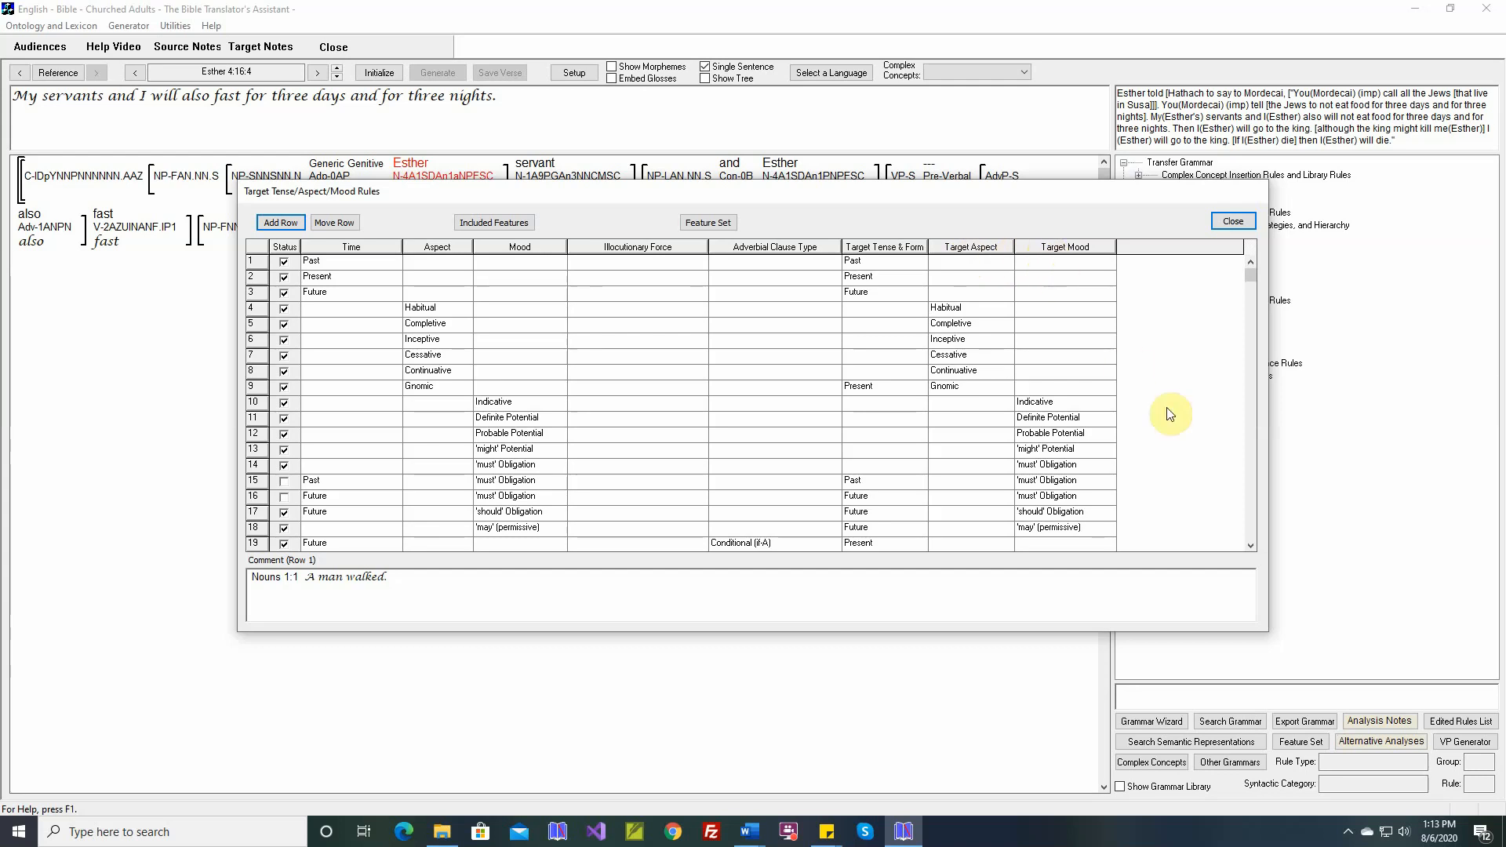
scroll(1255, 538, down, 7)
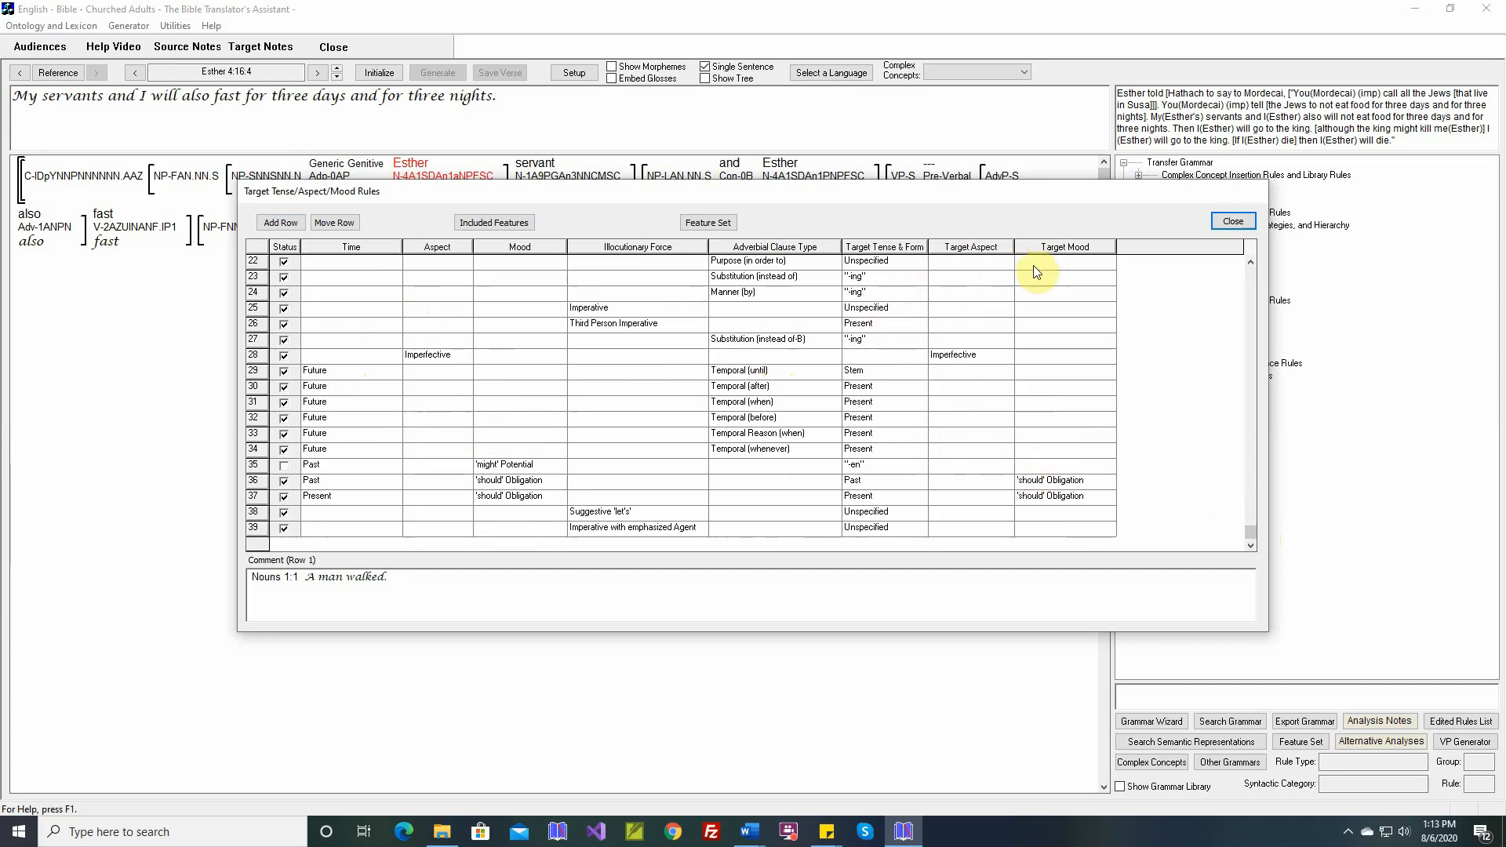
click(1229, 224)
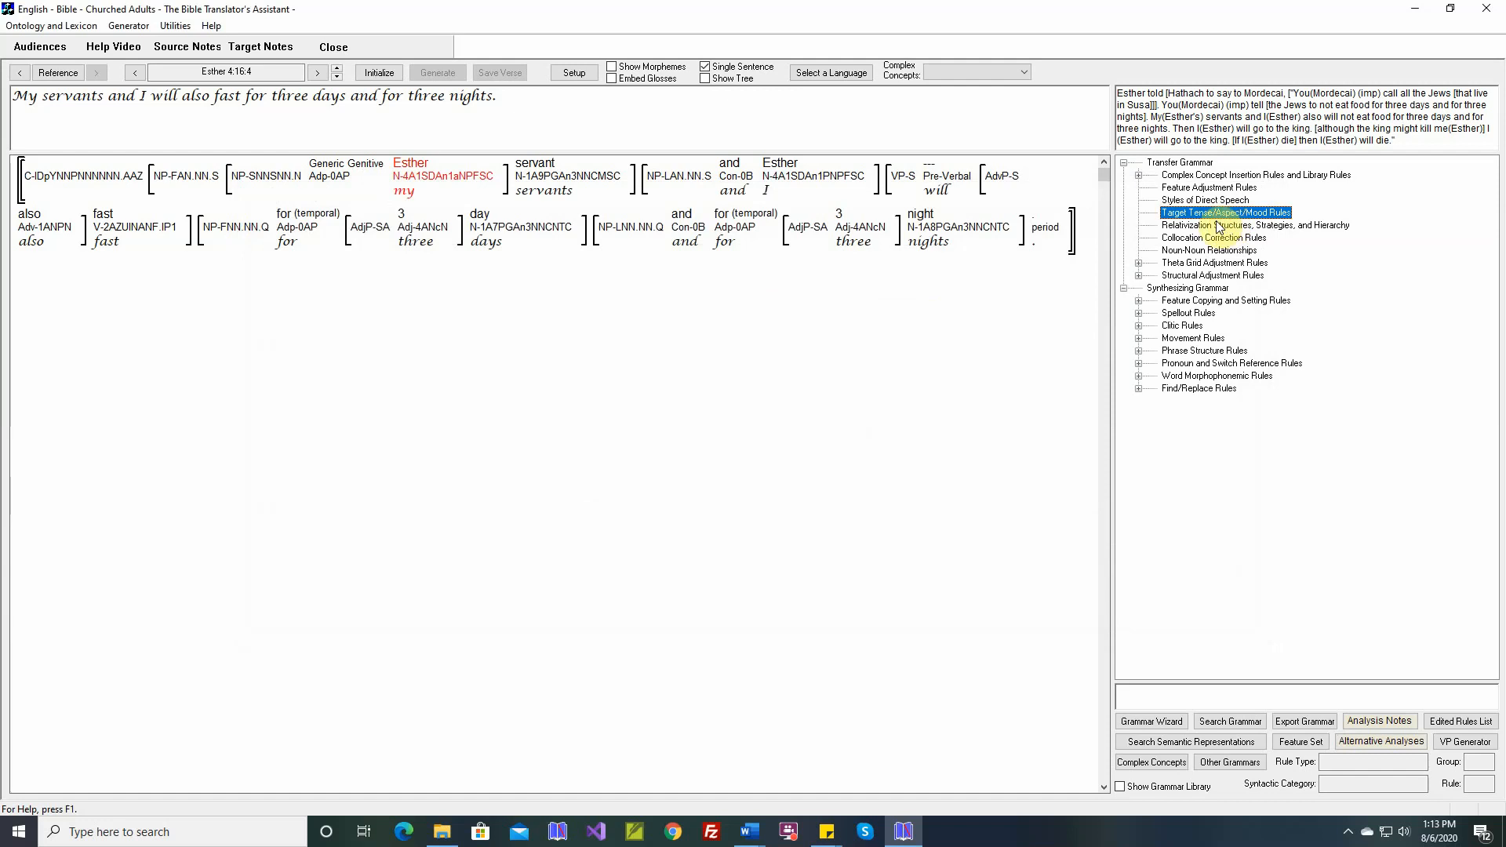
Compare the Adjoined and Embedded relative clause structures, review the relativization strategies and hierarchy, and leave without saving
double_click(1219, 226)
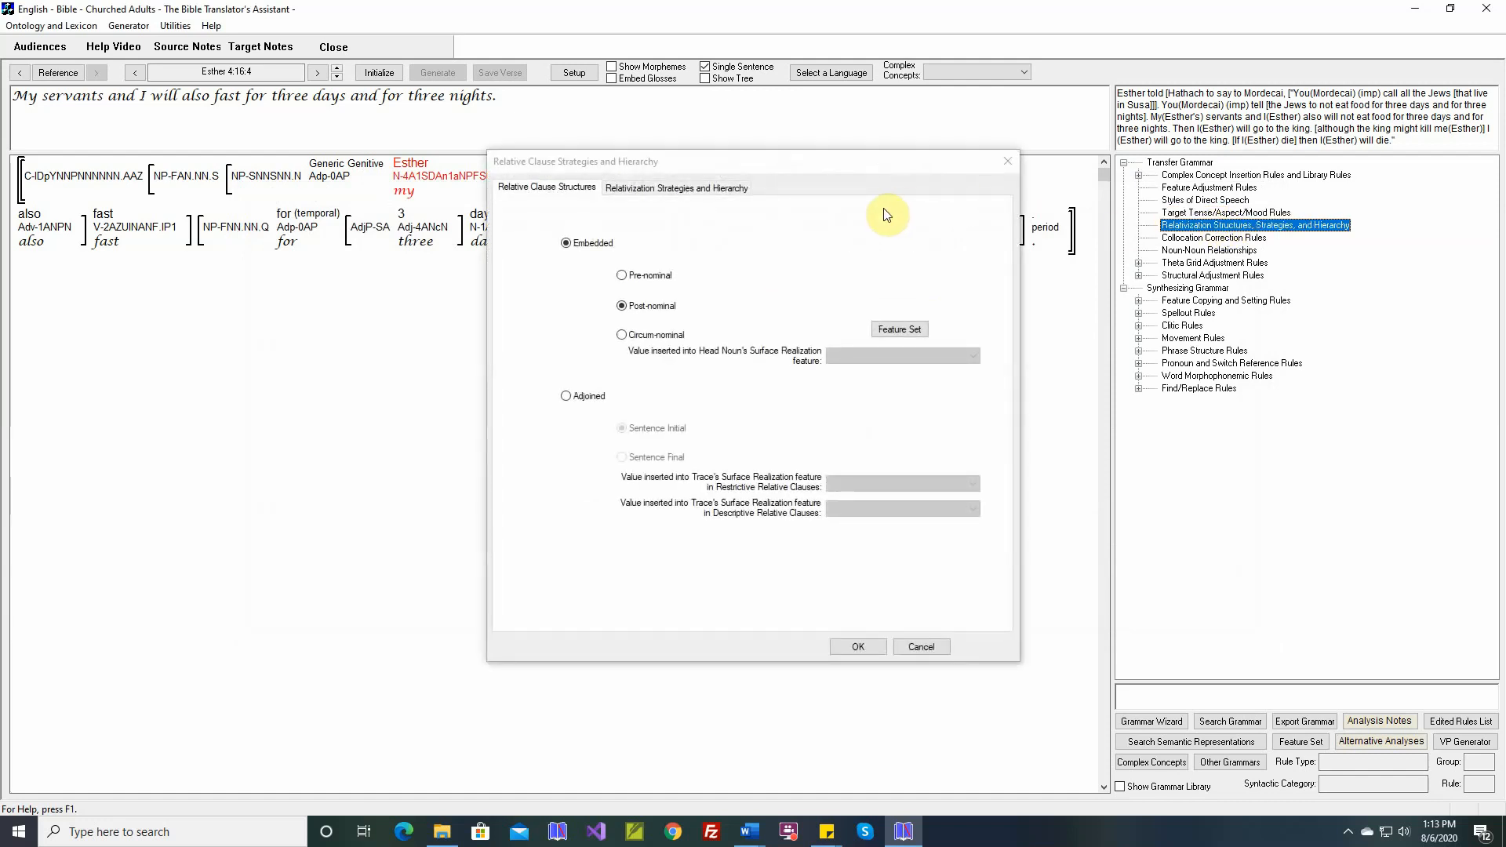
click(547, 189)
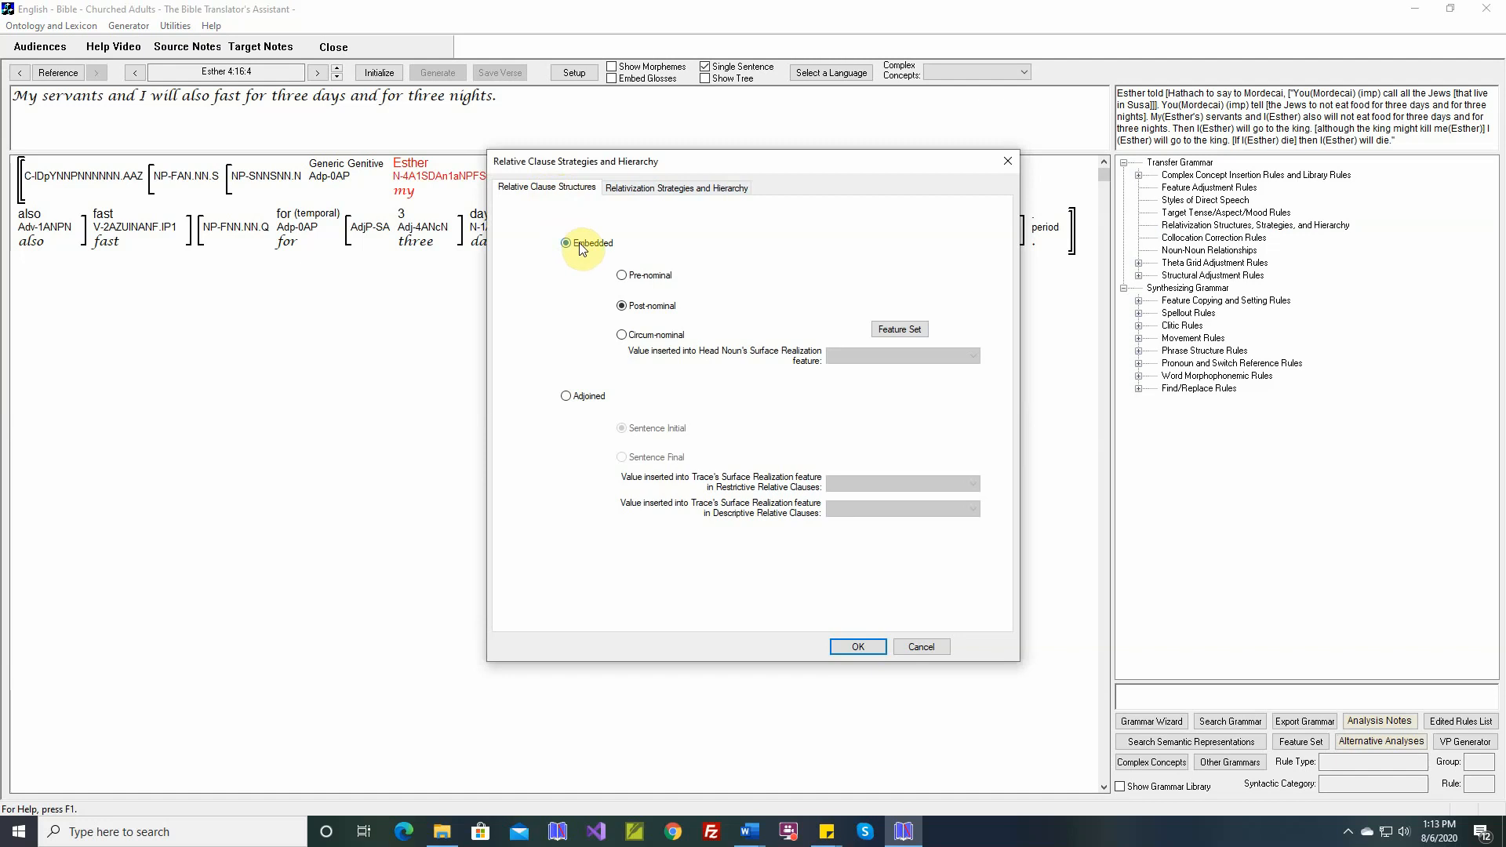
click(569, 396)
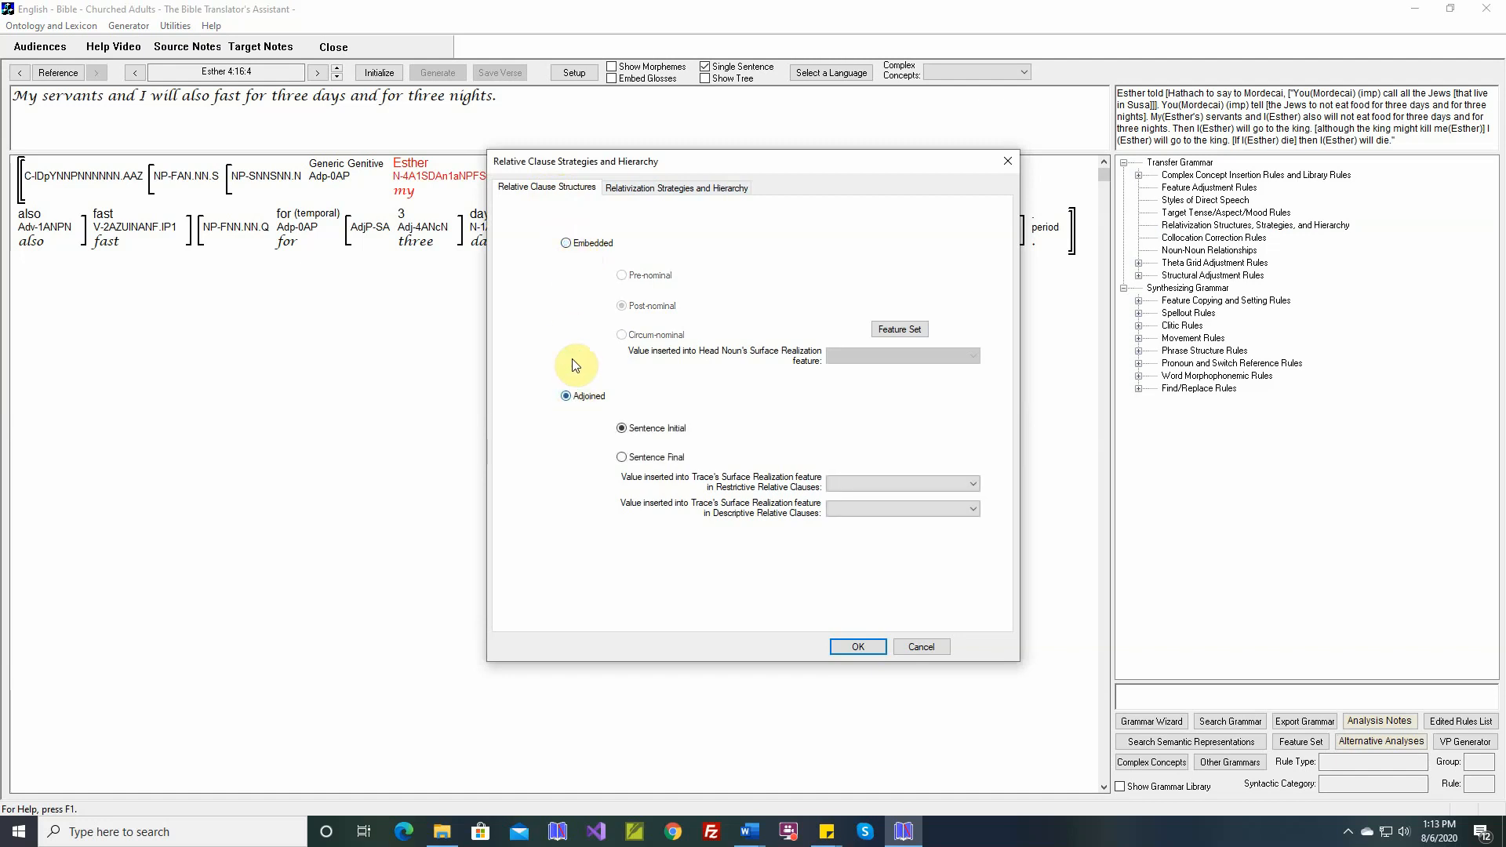
click(576, 243)
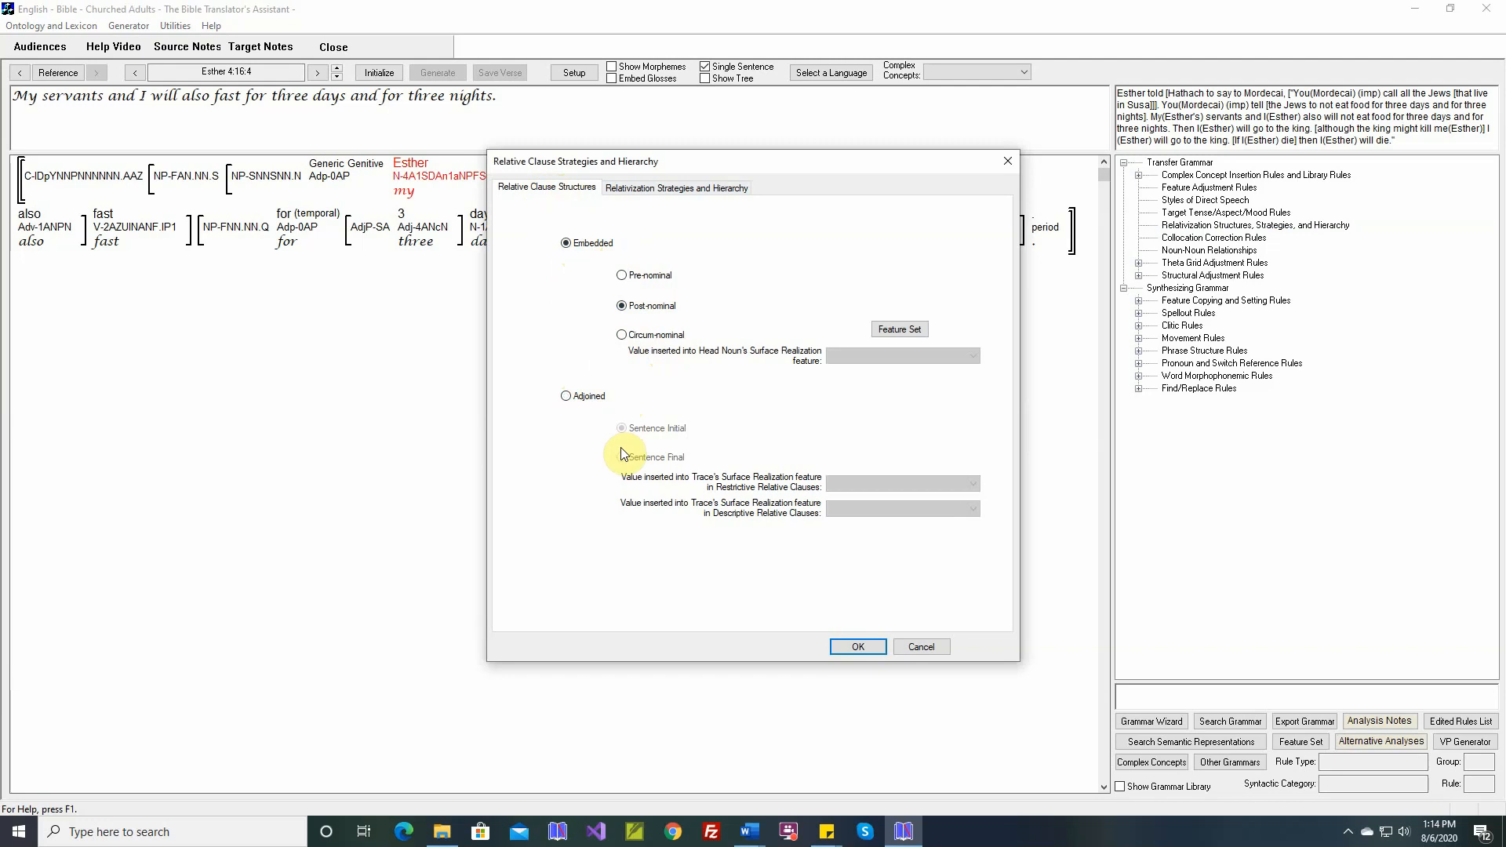
click(665, 188)
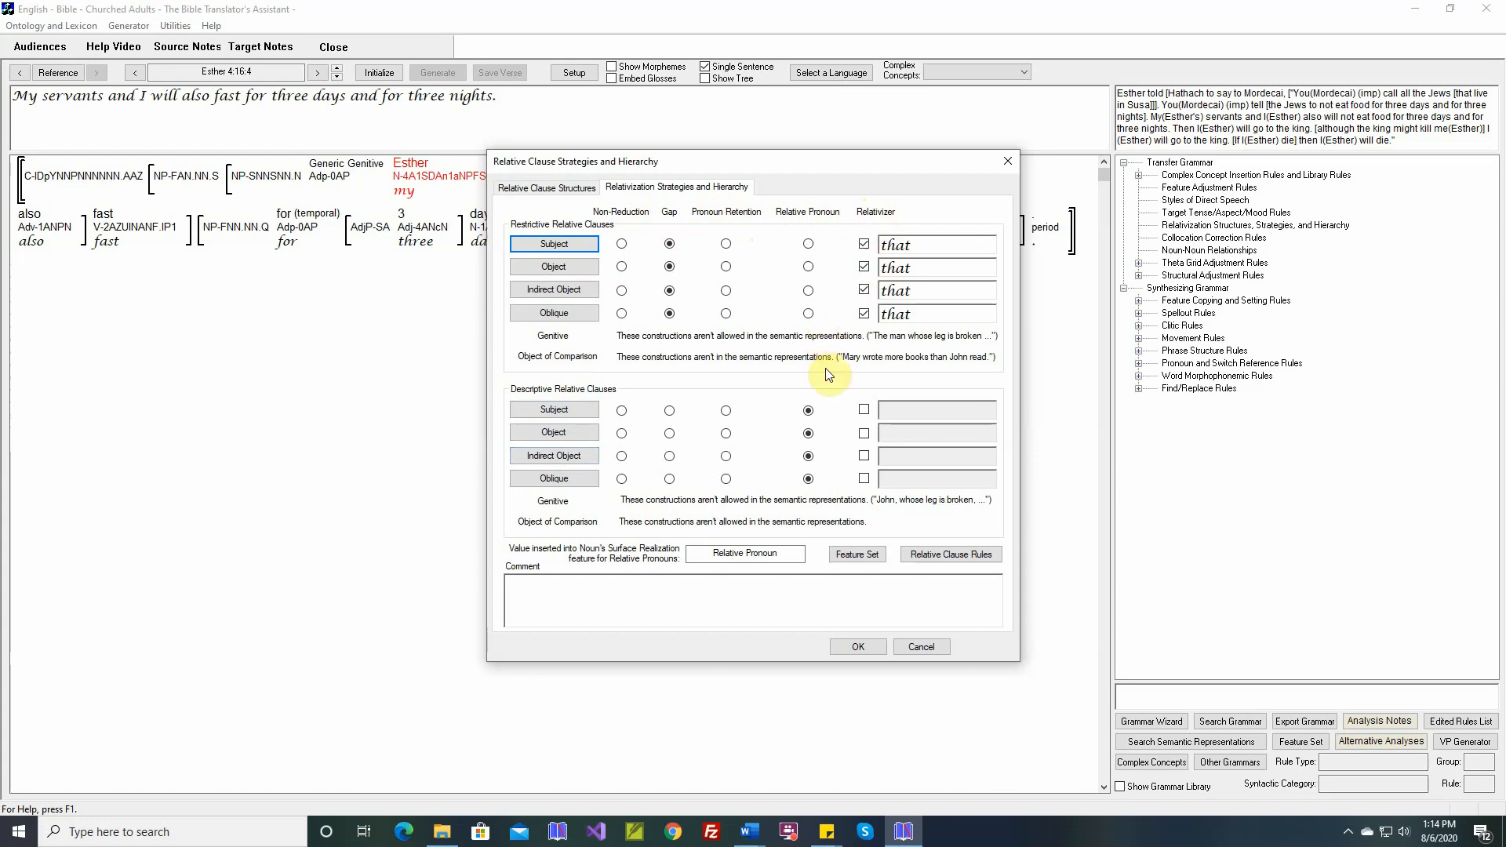
click(922, 647)
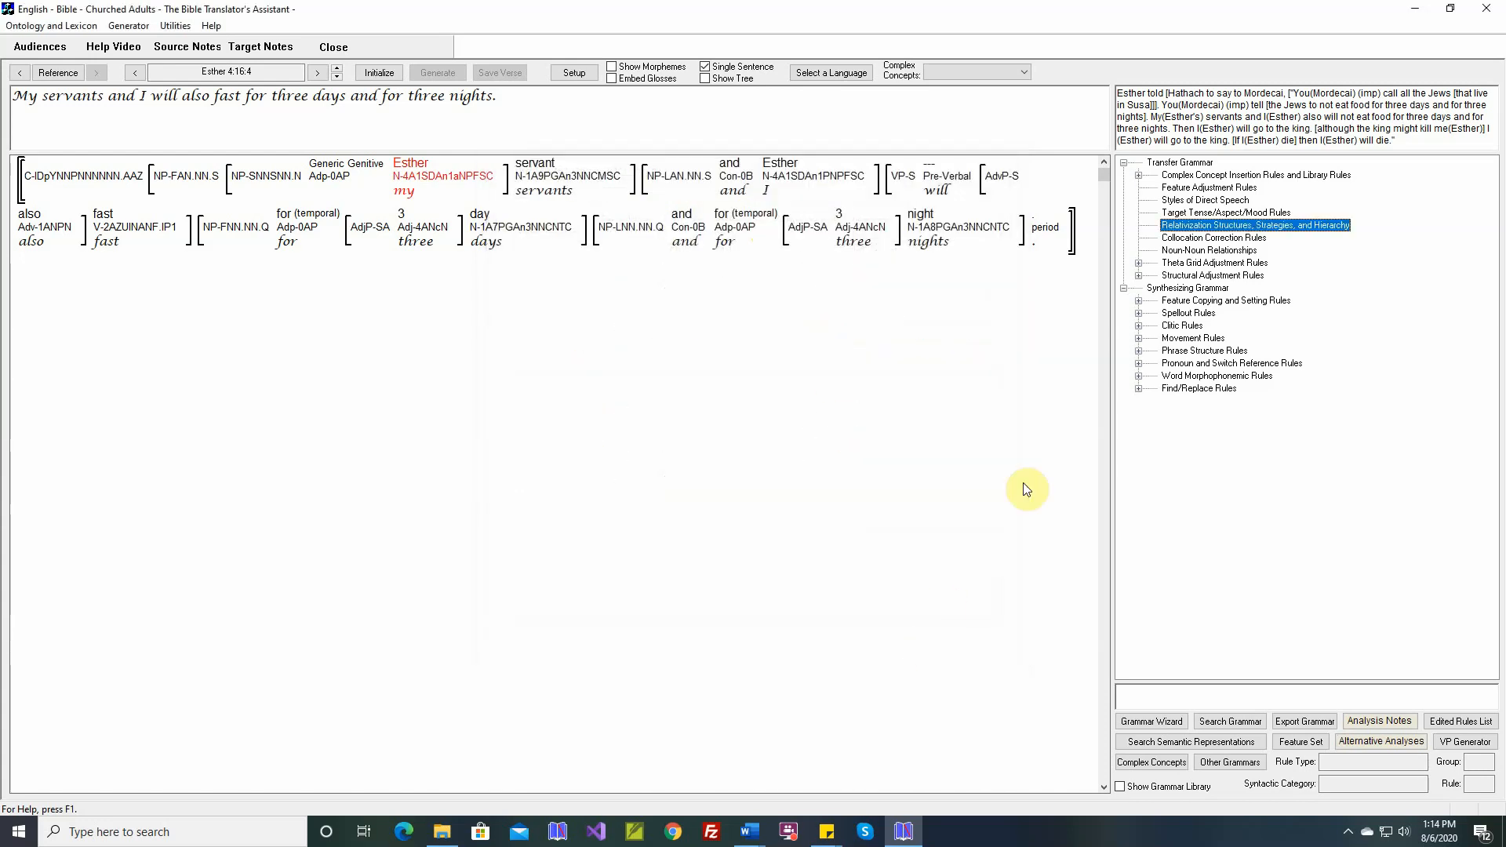
Open the Collocation Correction Rule for the verb roast-A, to cook something over a fire
double_click(1191, 240)
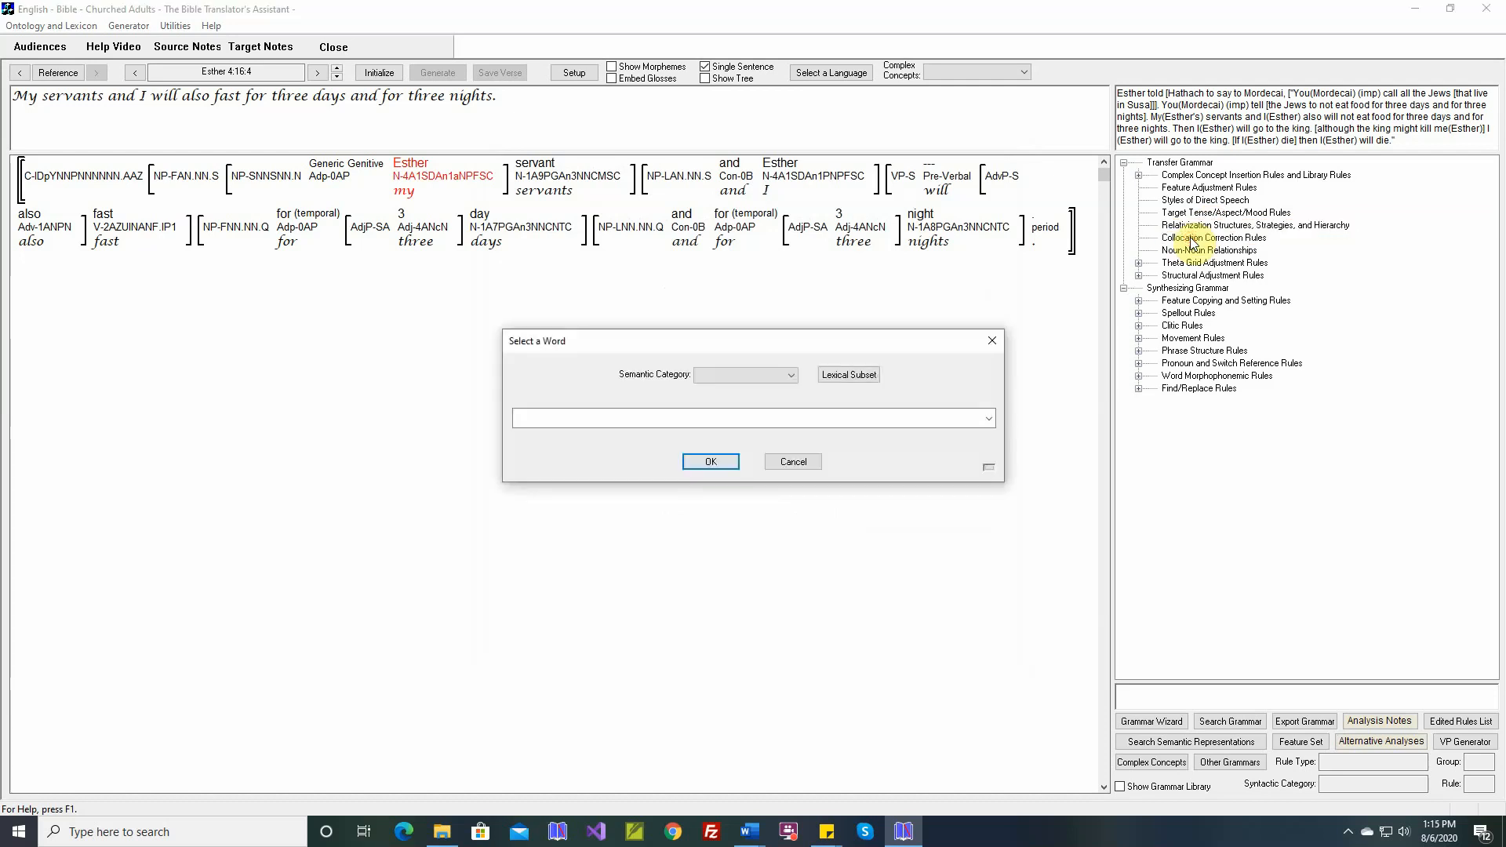
click(763, 374)
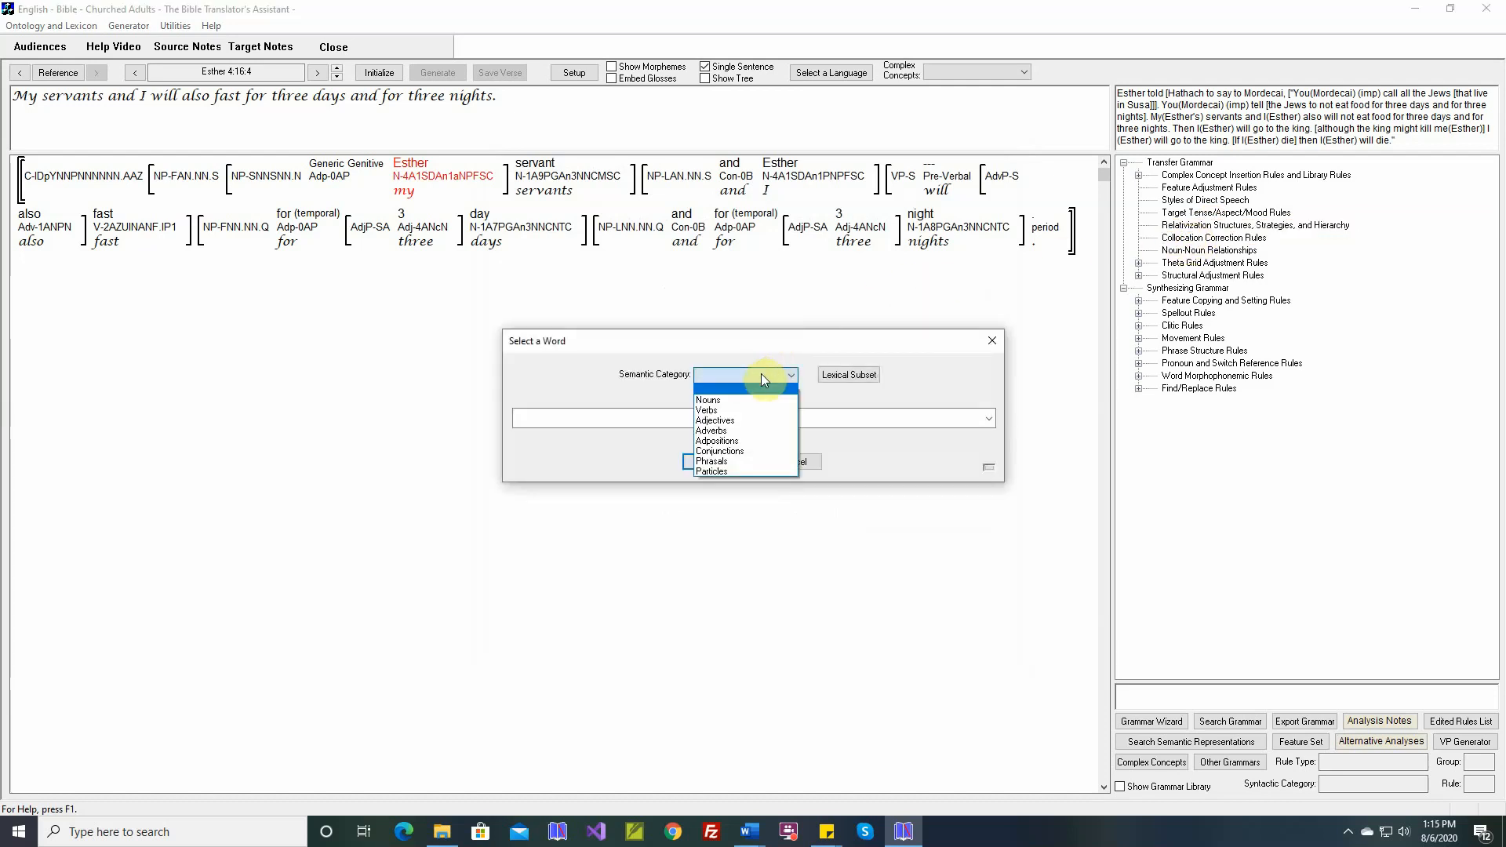
click(743, 414)
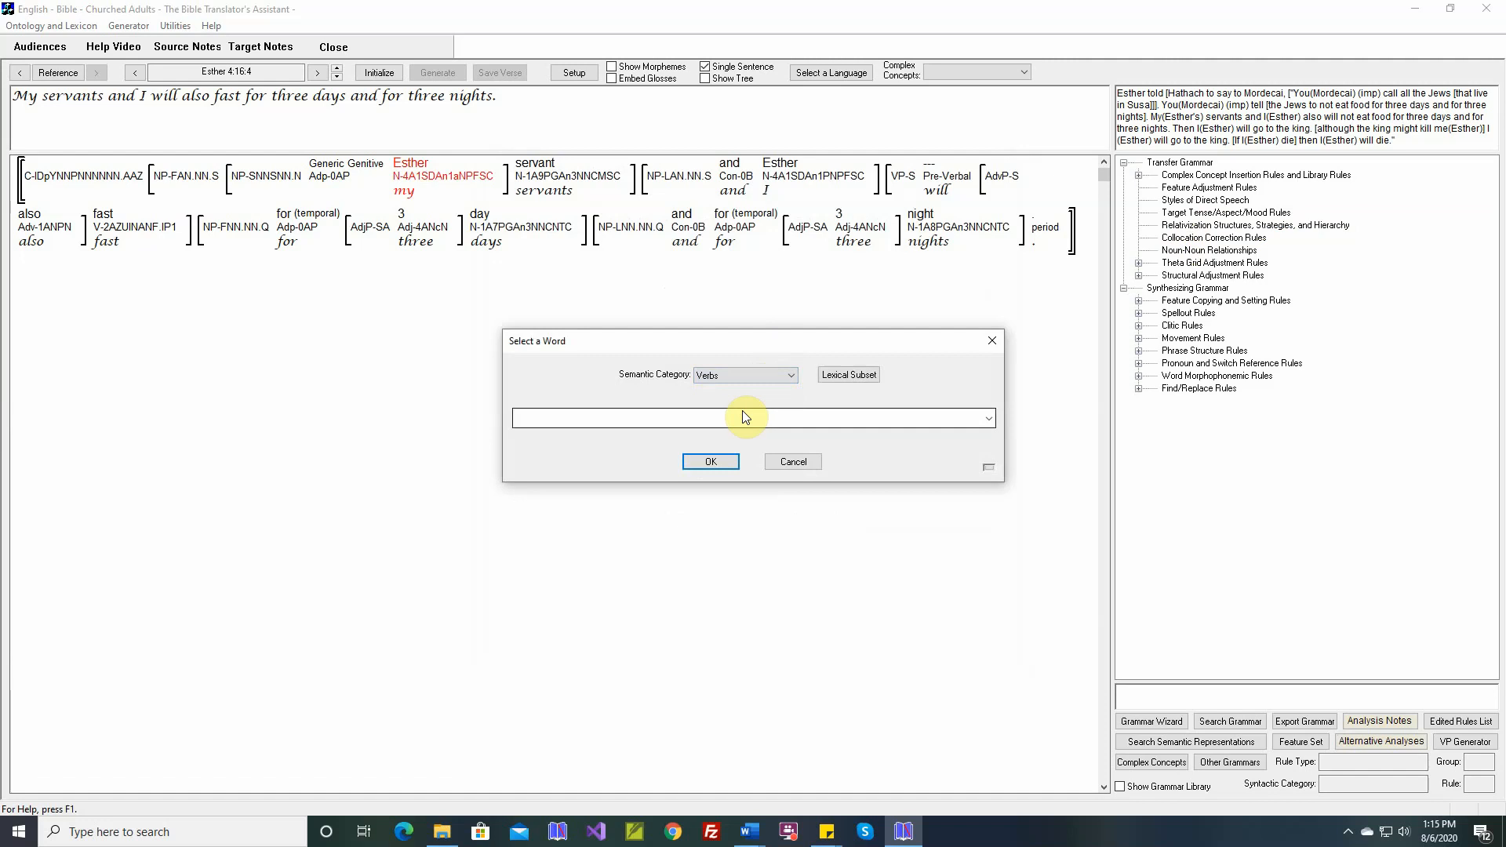
click(742, 417)
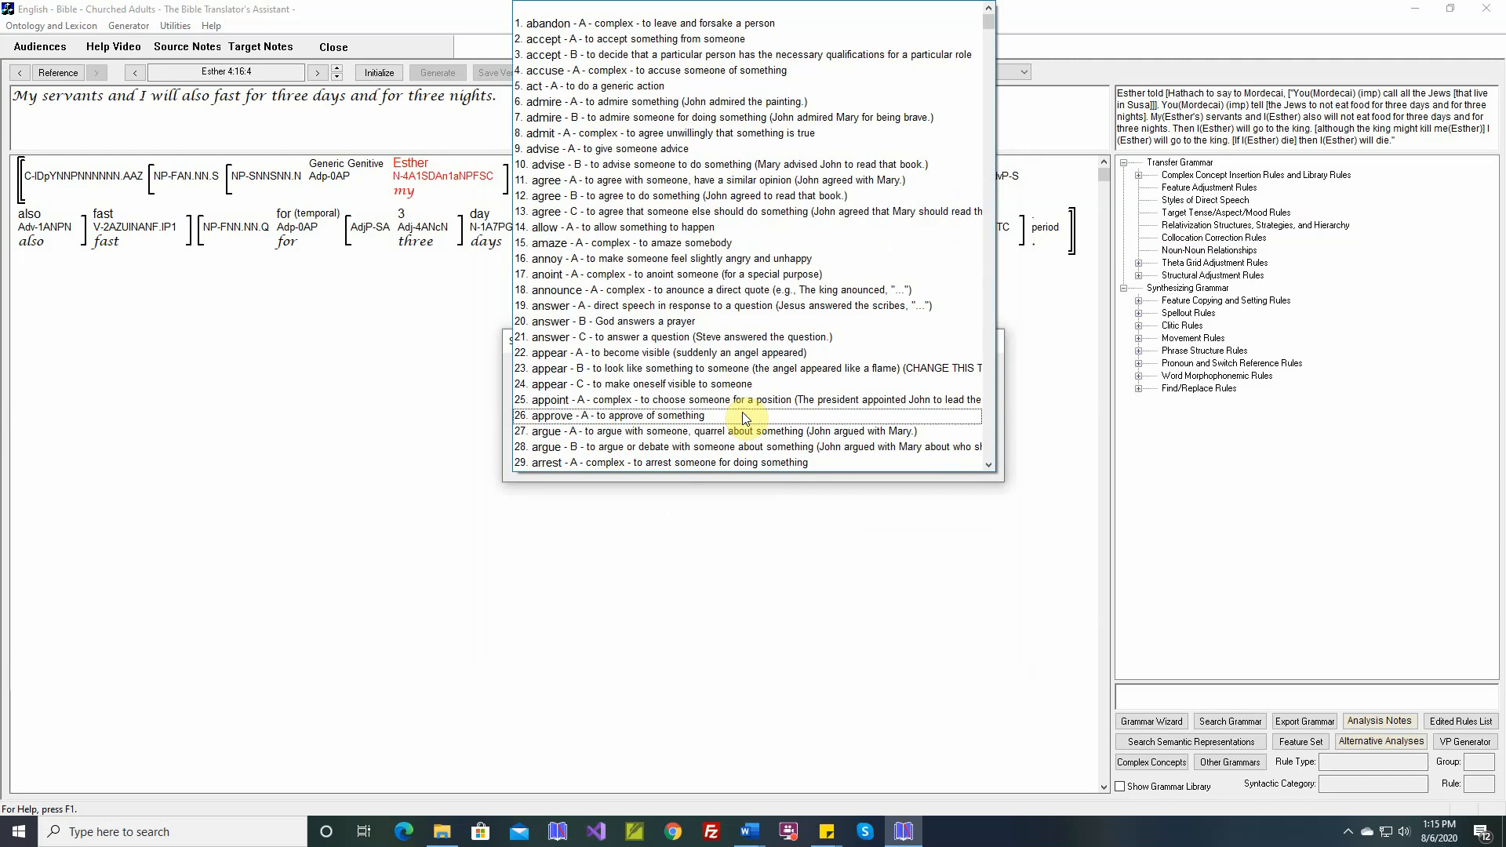
scroll(745, 418, down, 20)
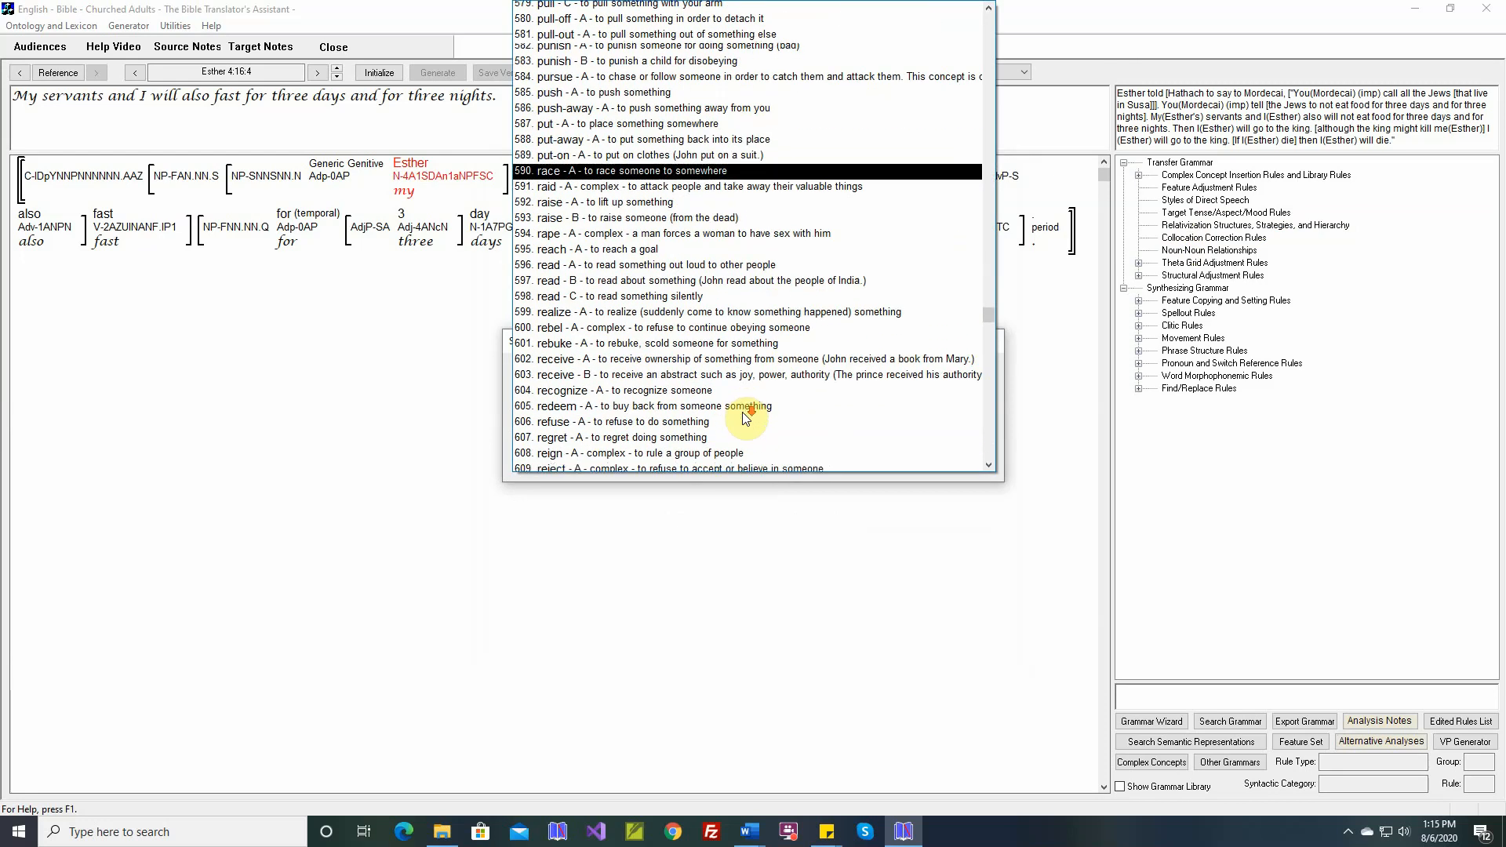
scroll(744, 418, down, 6)
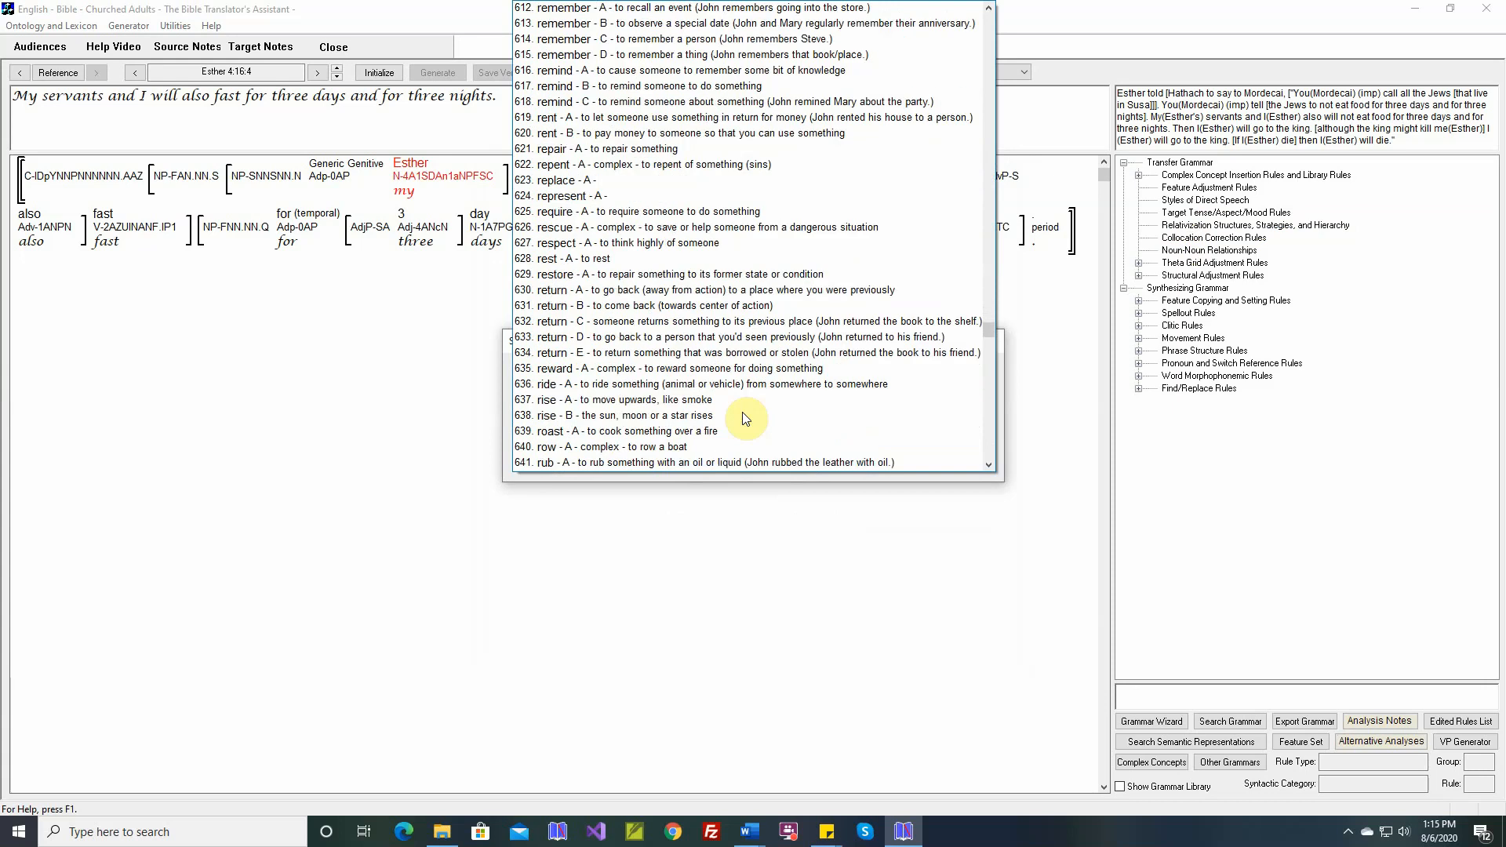
click(697, 433)
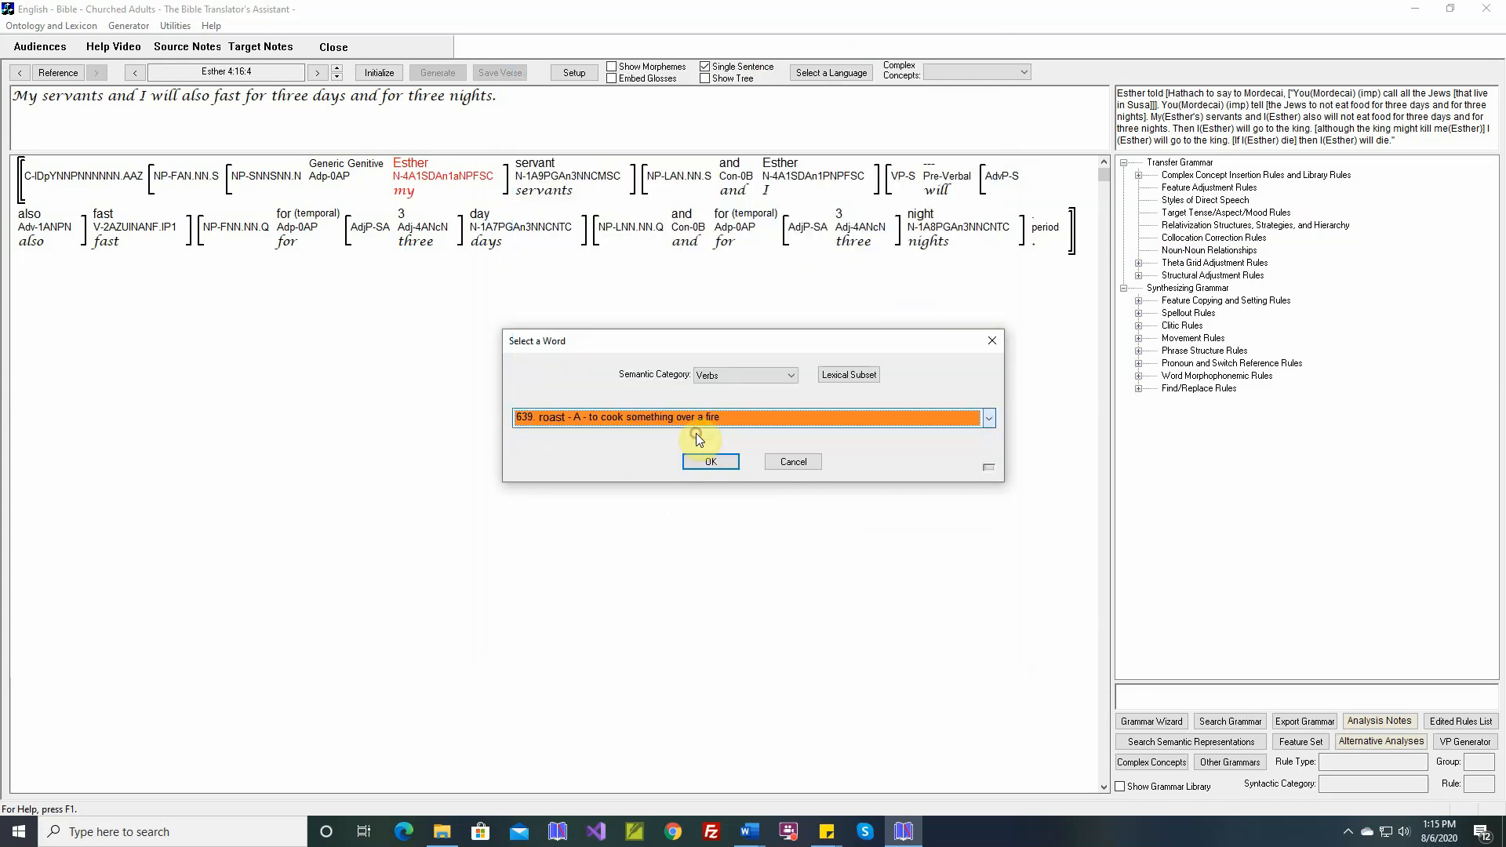
click(708, 462)
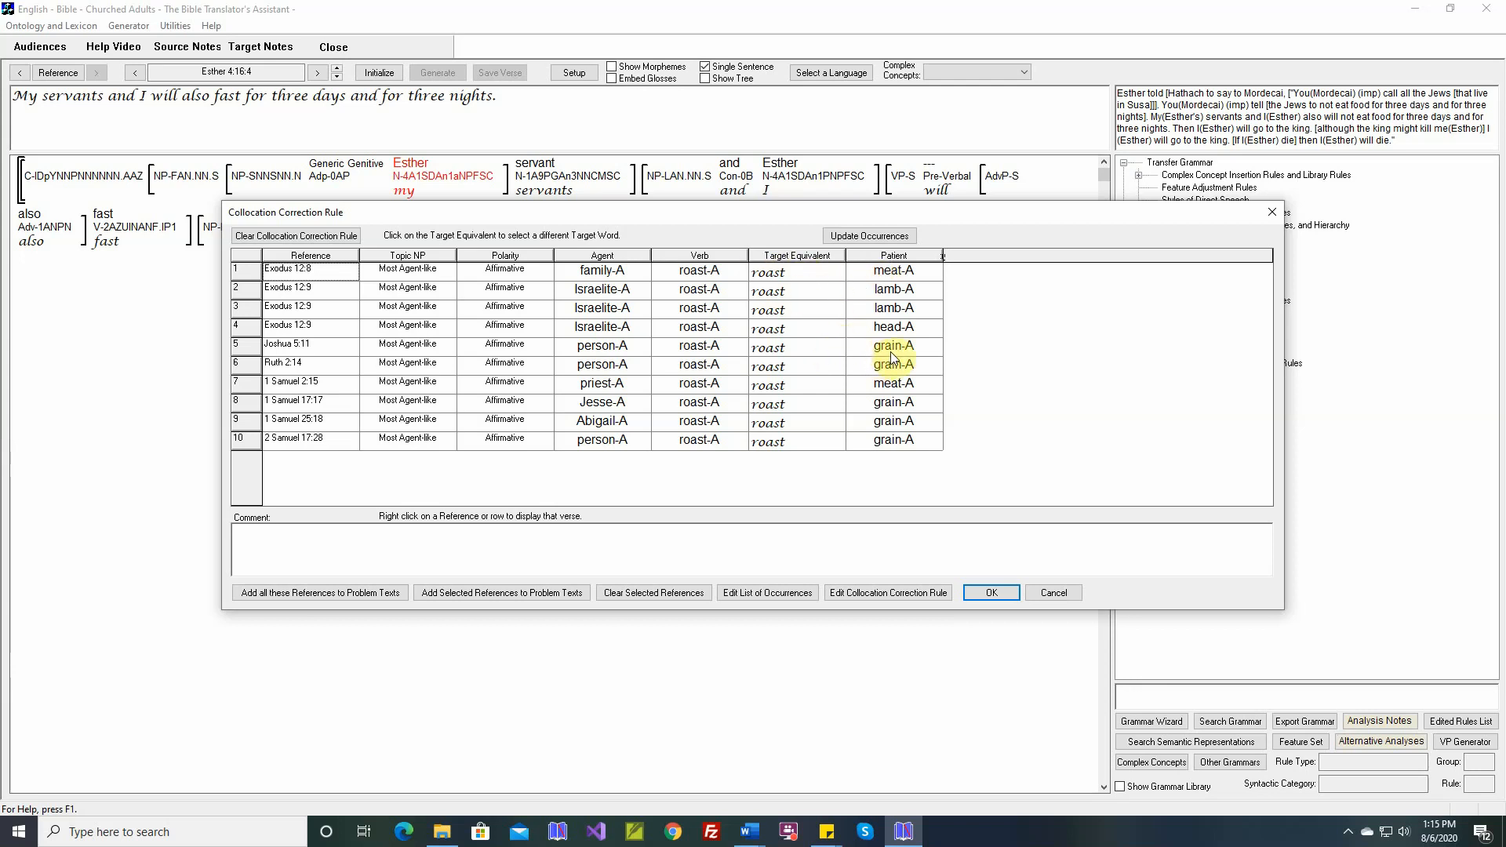
Try bake as the target equivalent in the Joshua 5:11 row, remove person-A as an agent condition, and discard the rule
click(833, 352)
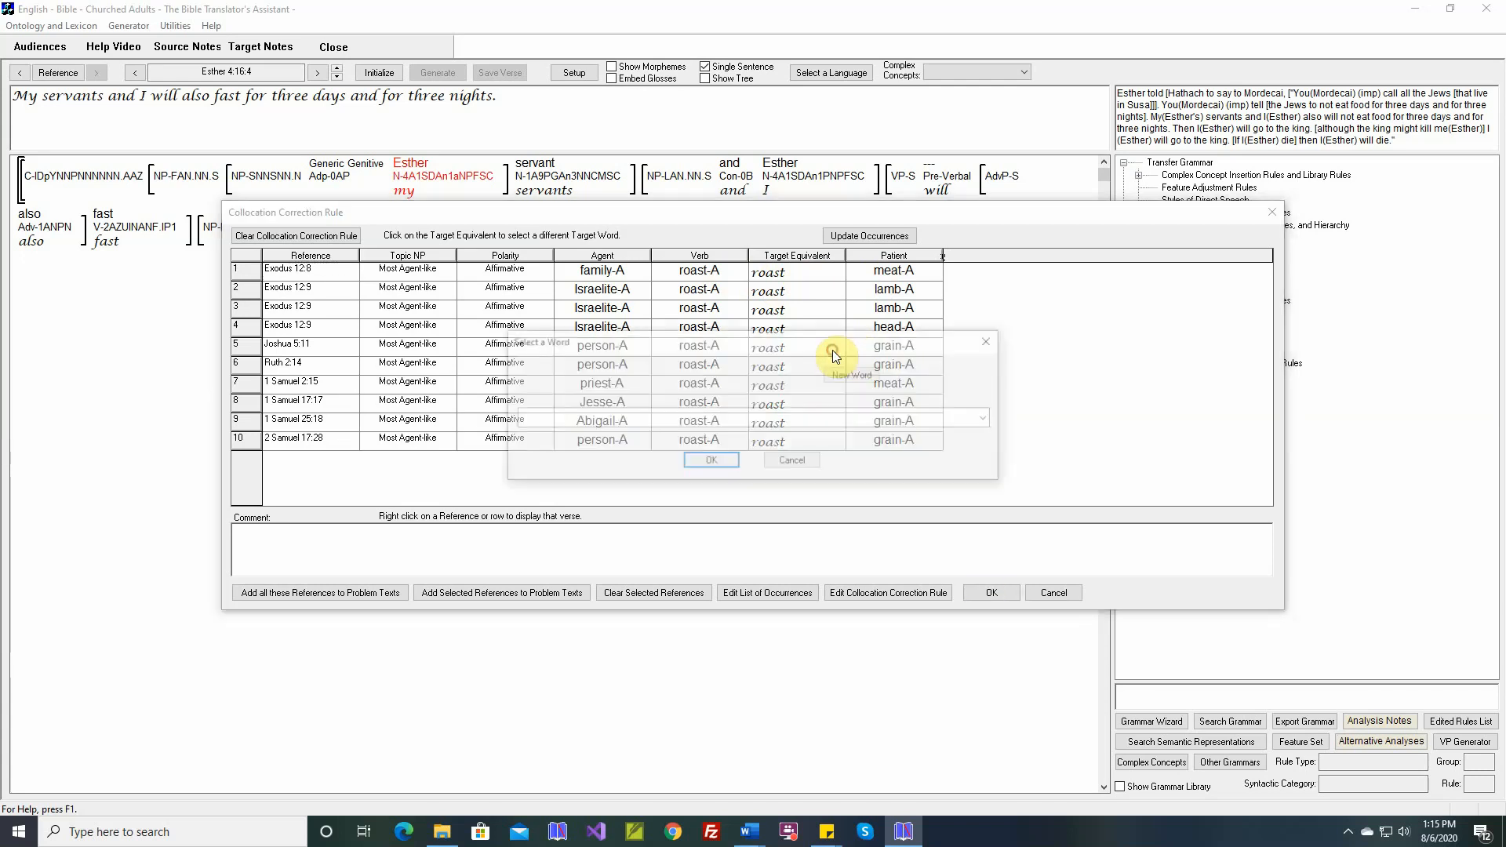
click(764, 422)
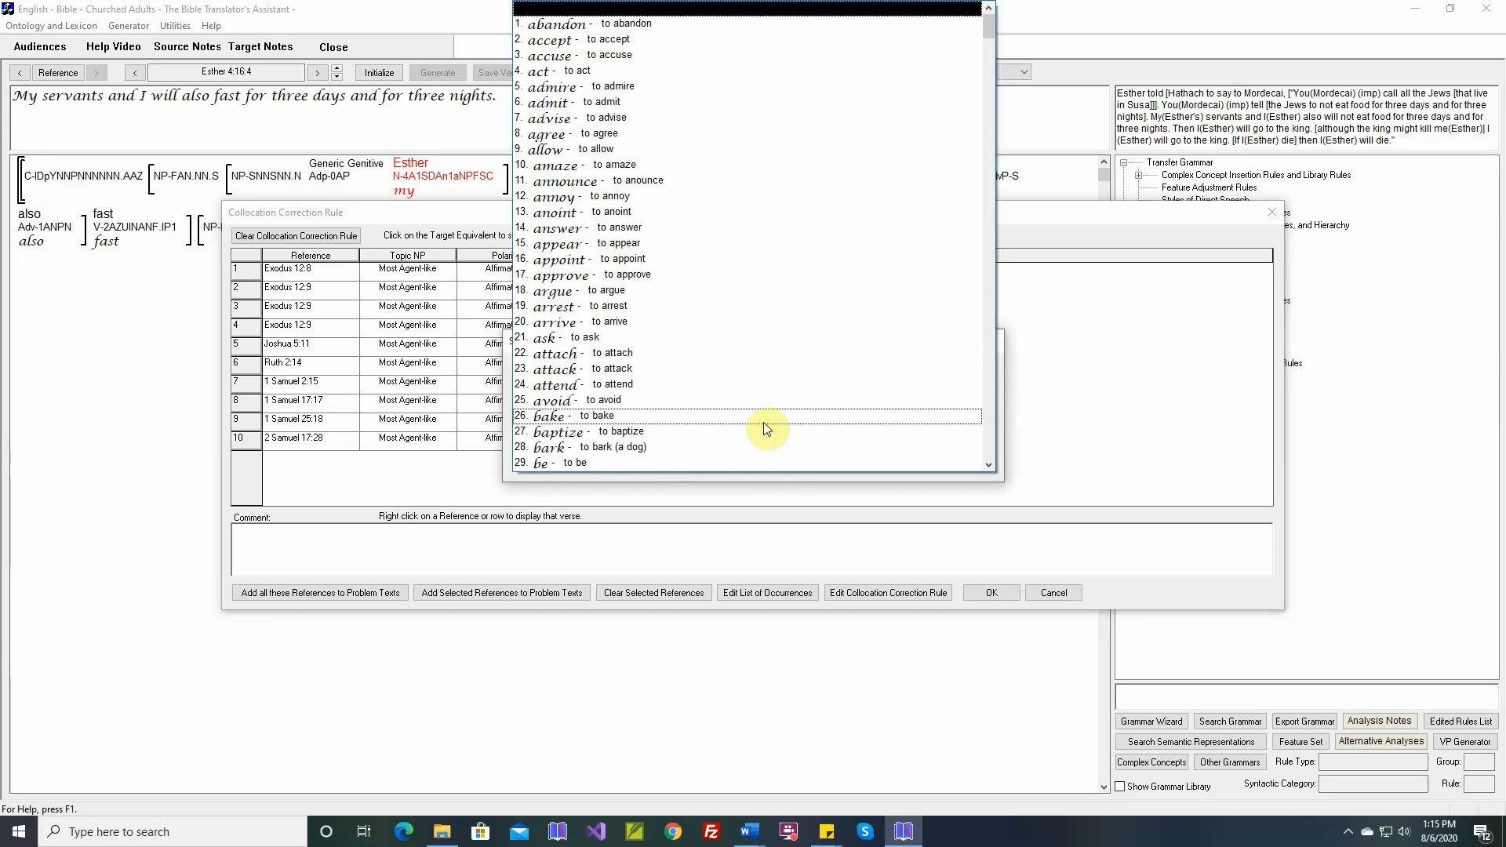
click(703, 420)
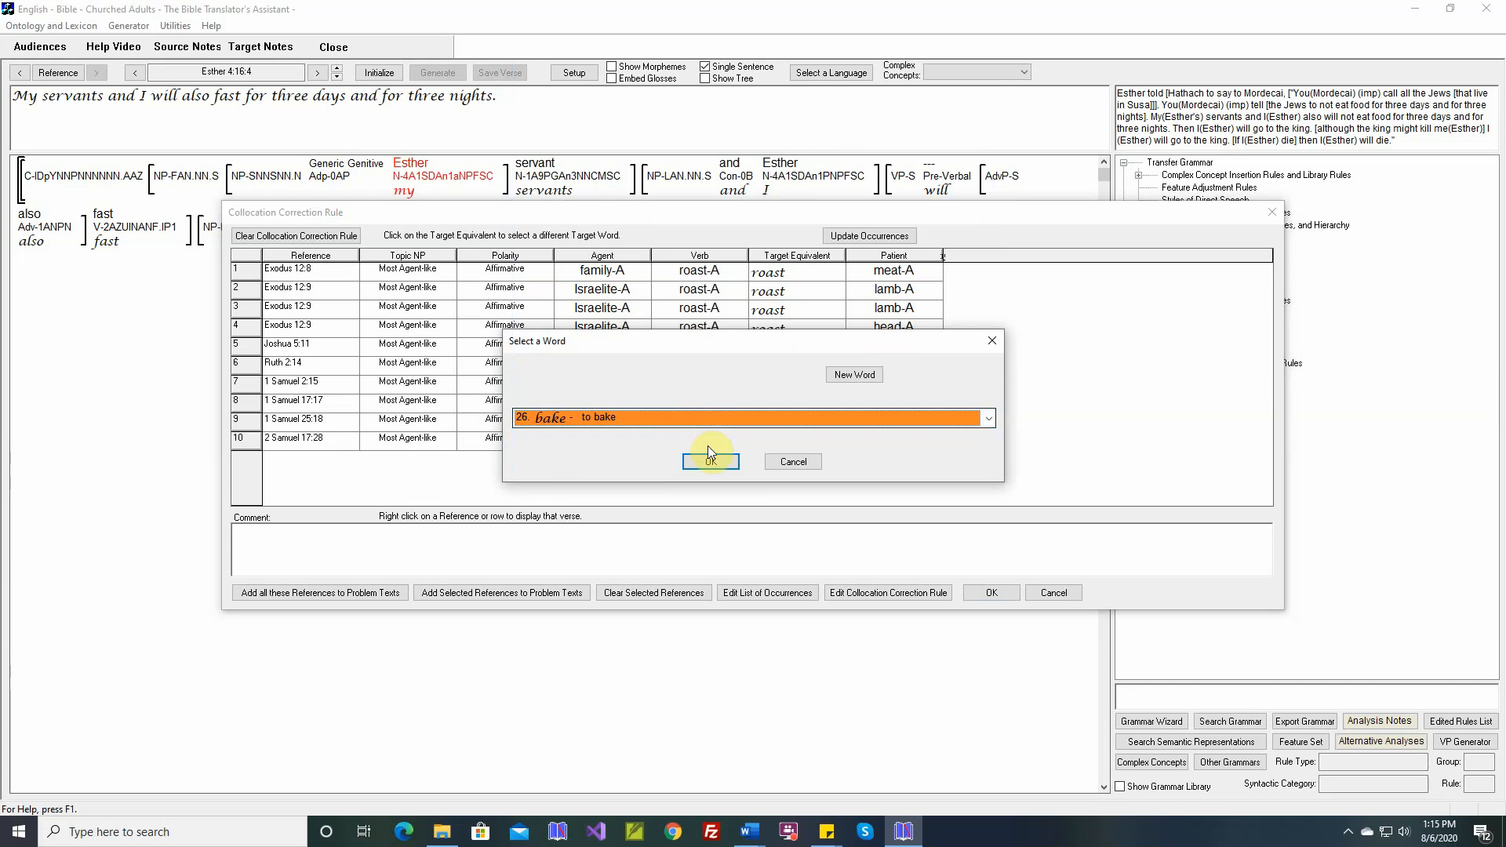
click(723, 465)
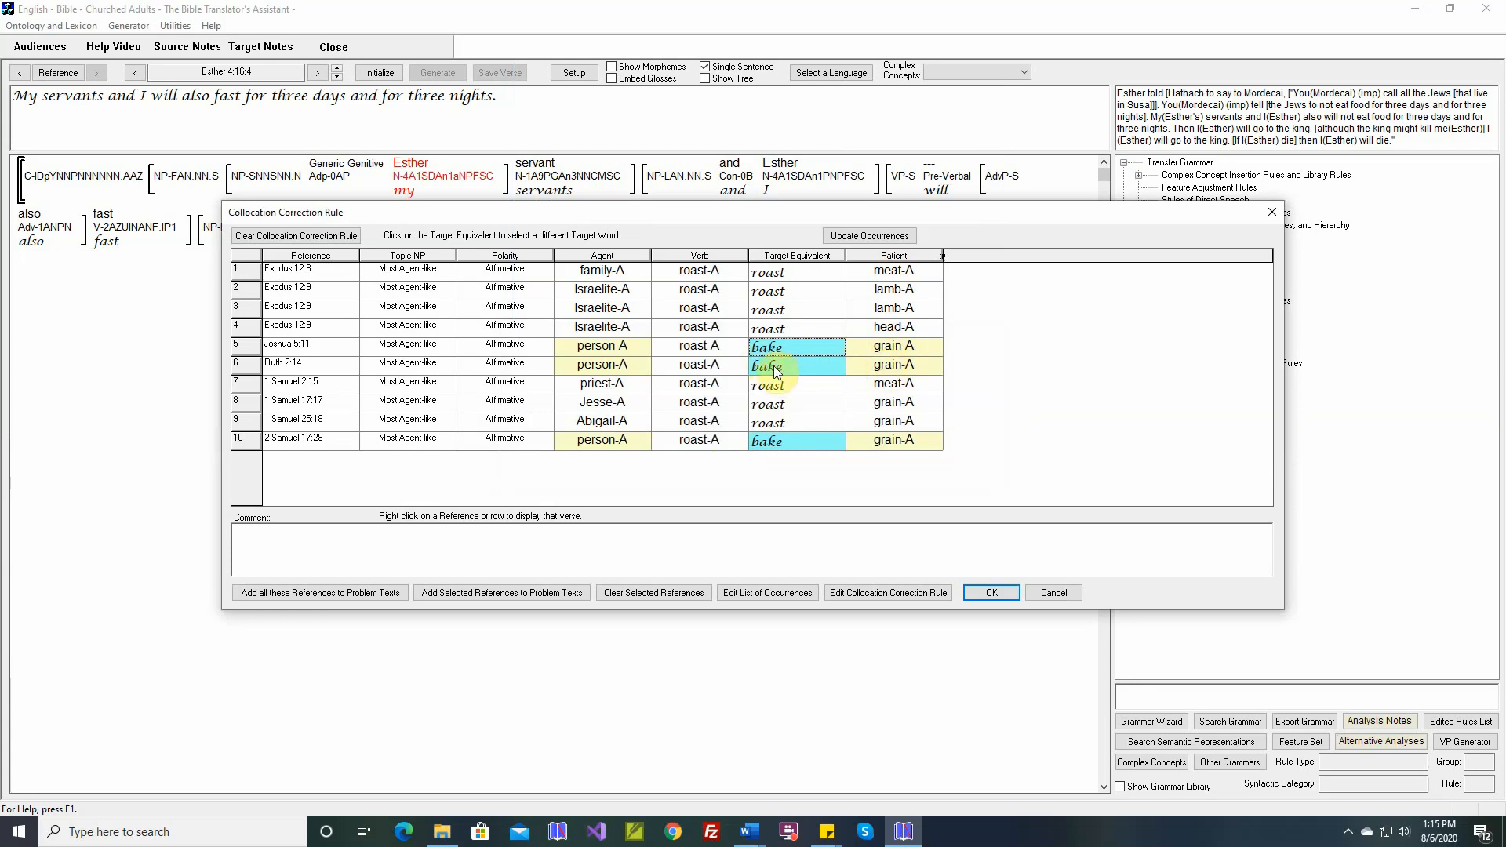
click(617, 349)
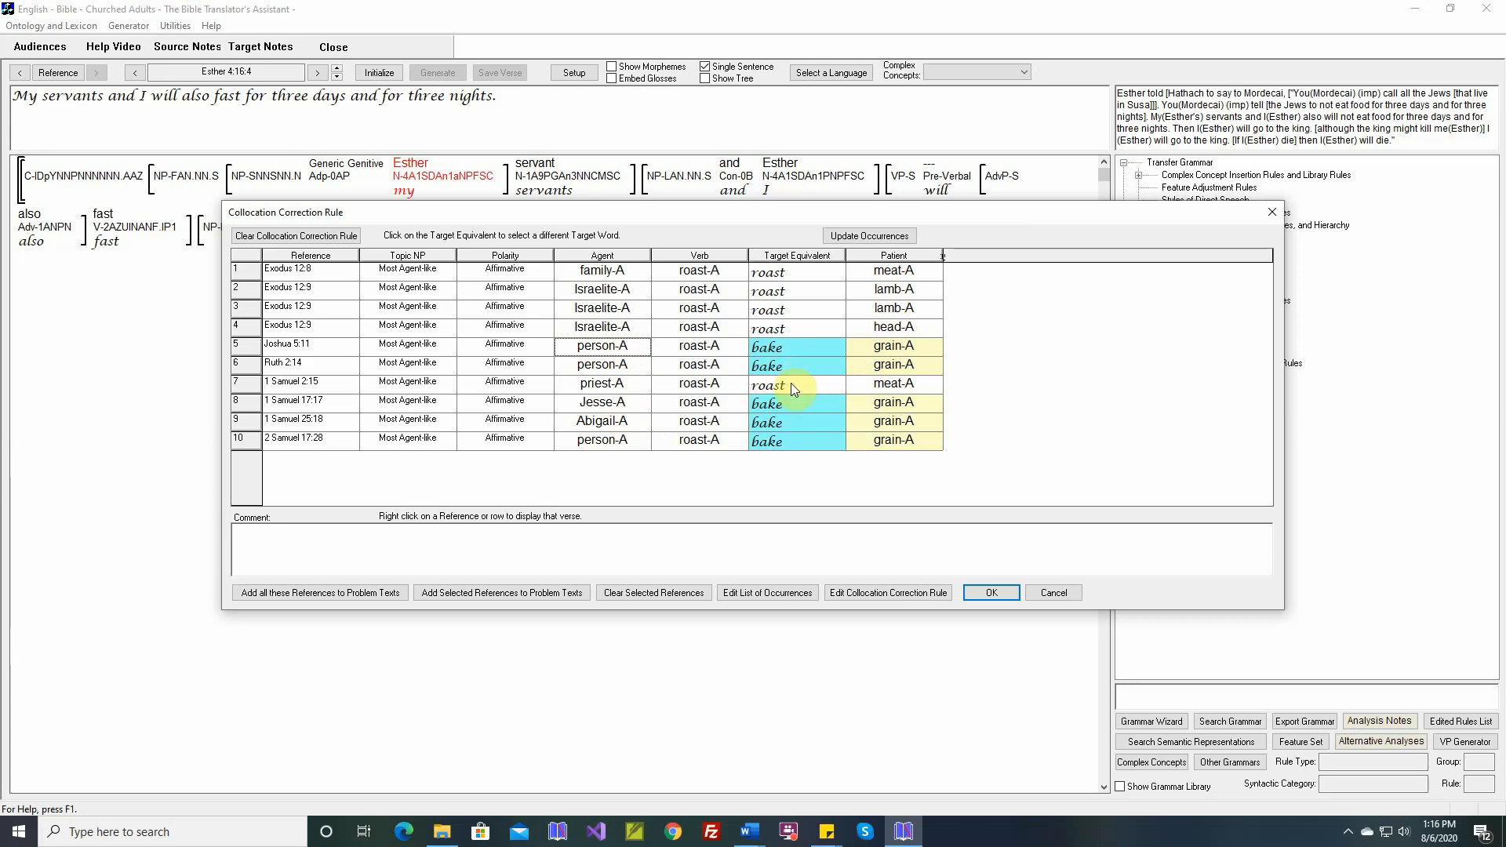
click(1065, 594)
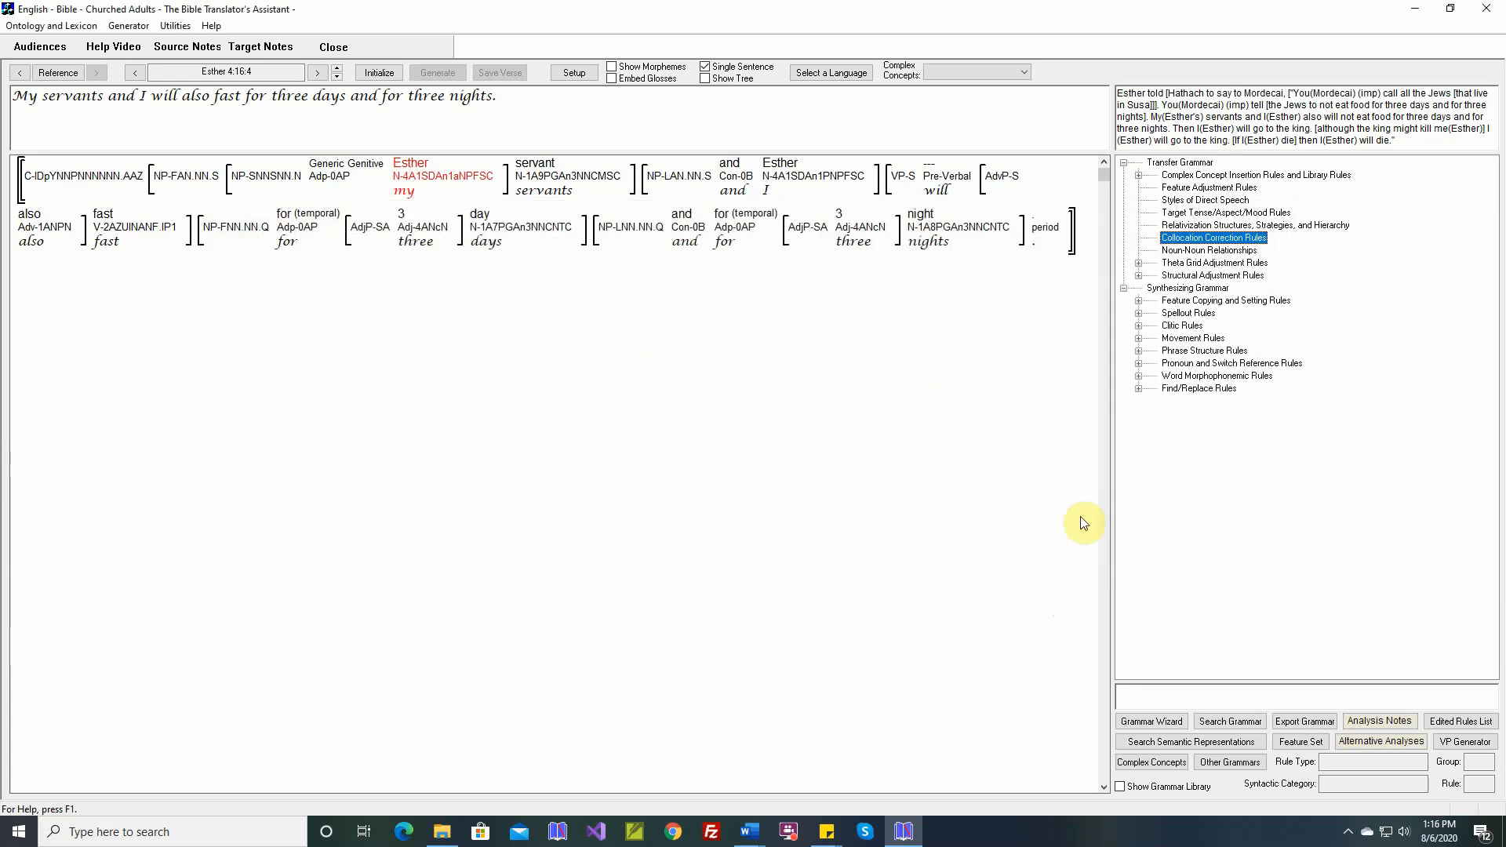
Display Abigail's generic genitival noun-noun relationships and check the relationship options for master-A, keeping Saxon Genitive
click(1197, 251)
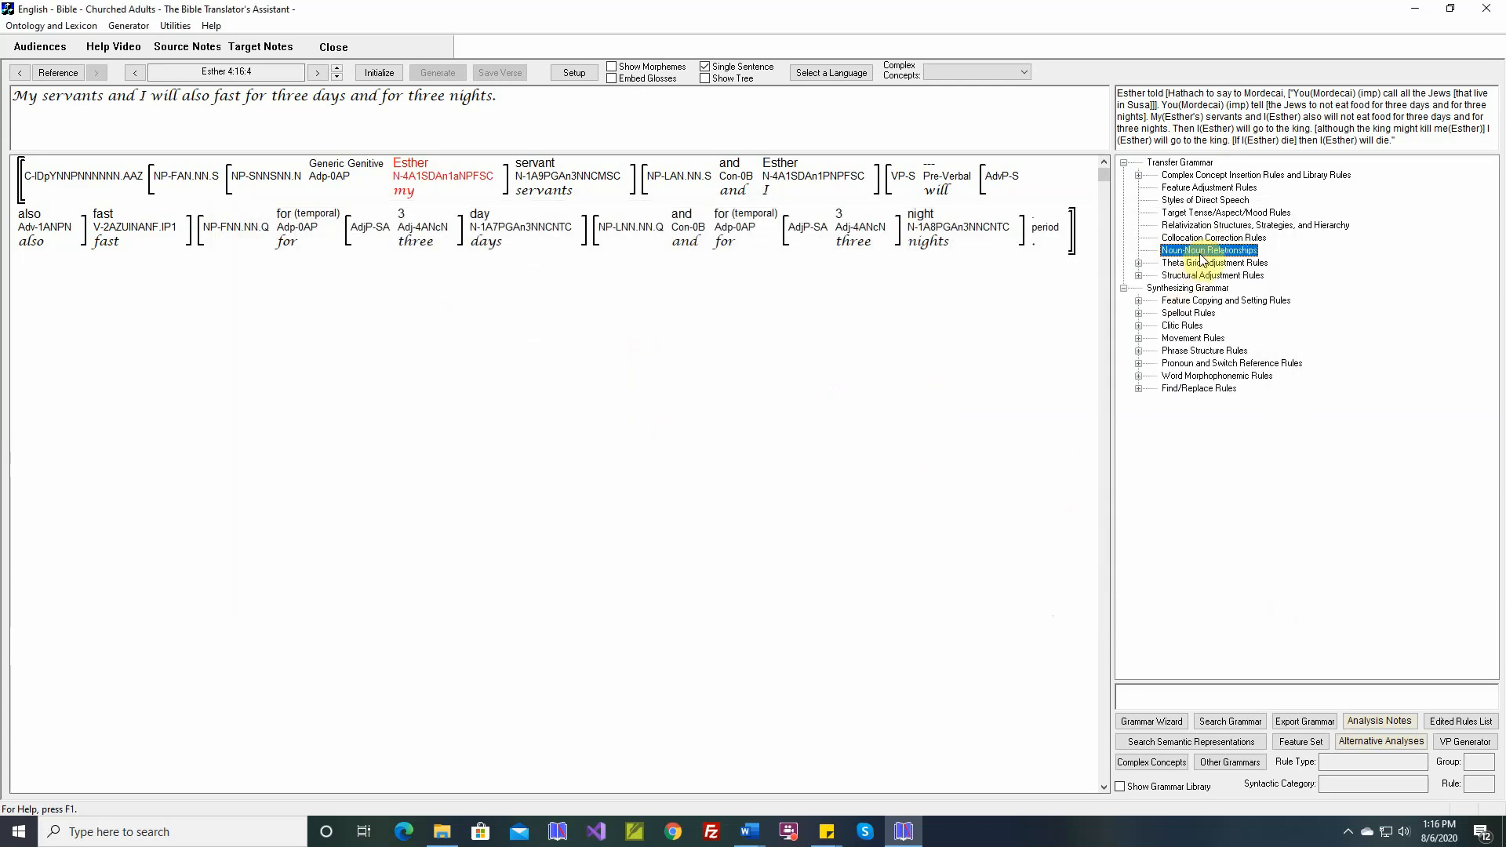
double_click(1197, 251)
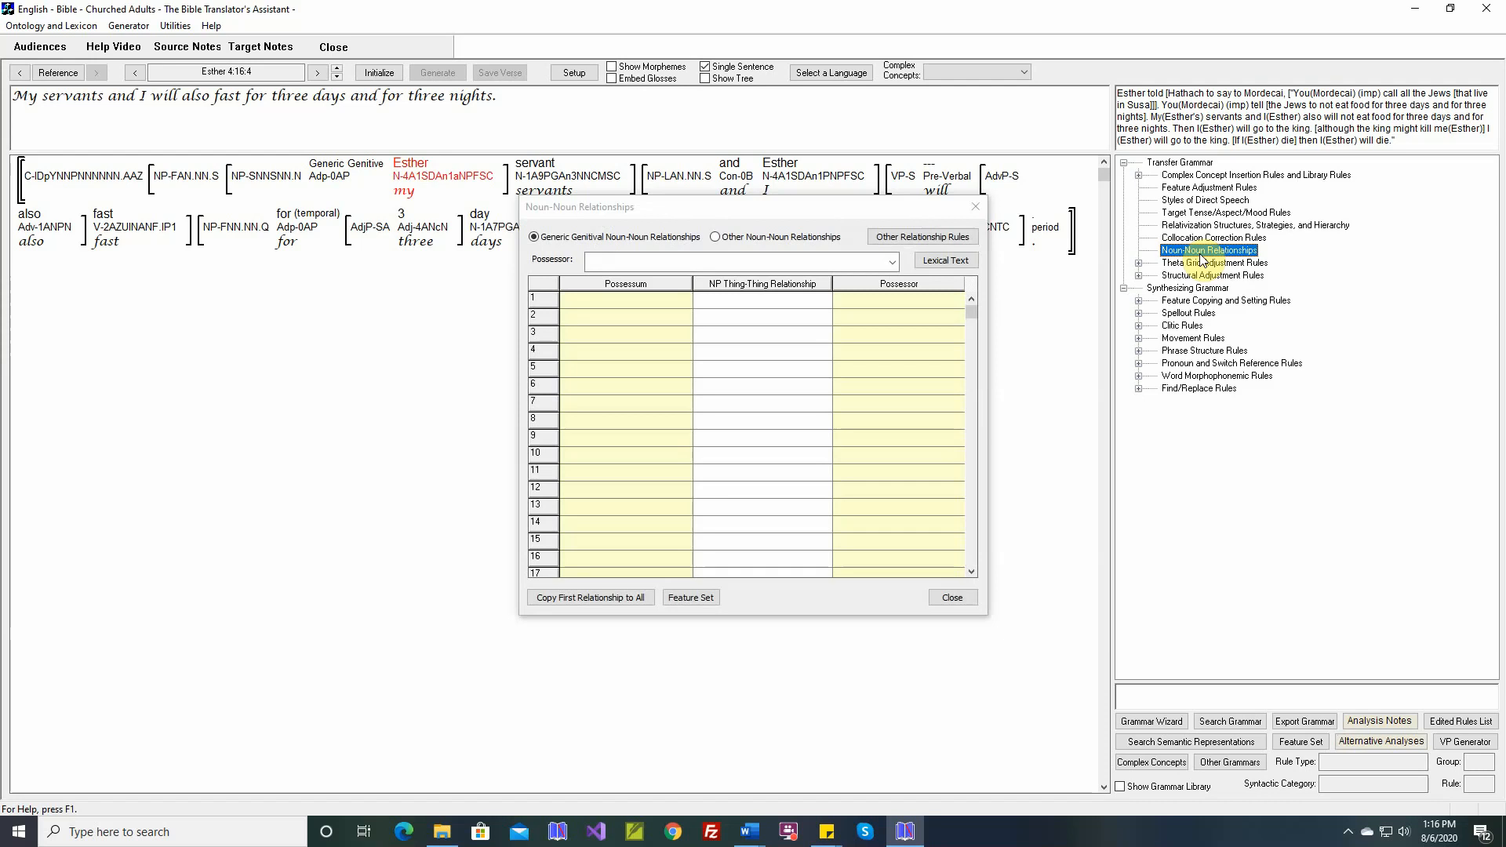
click(894, 262)
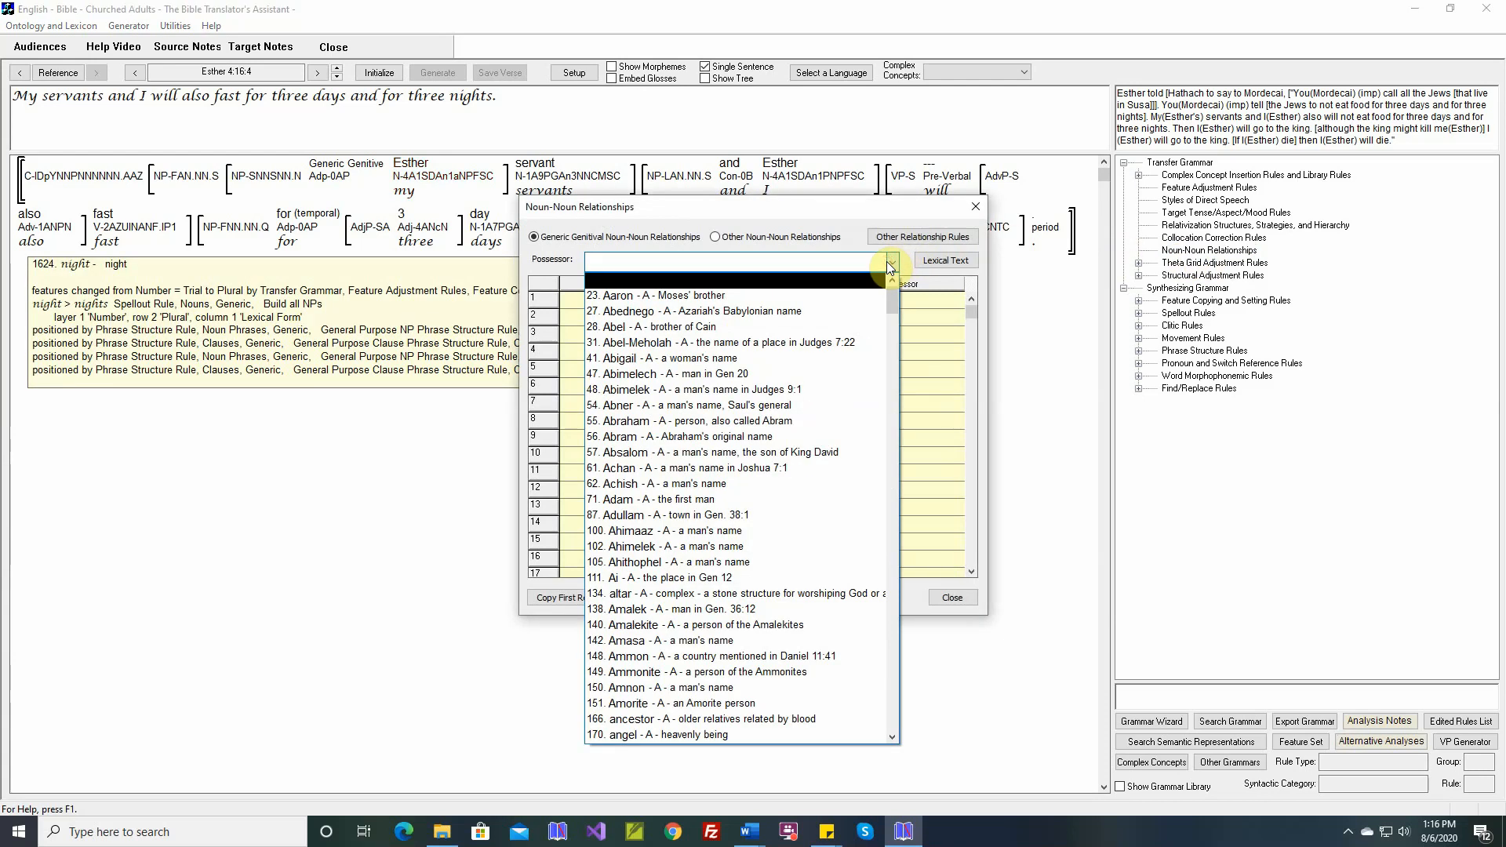
click(718, 359)
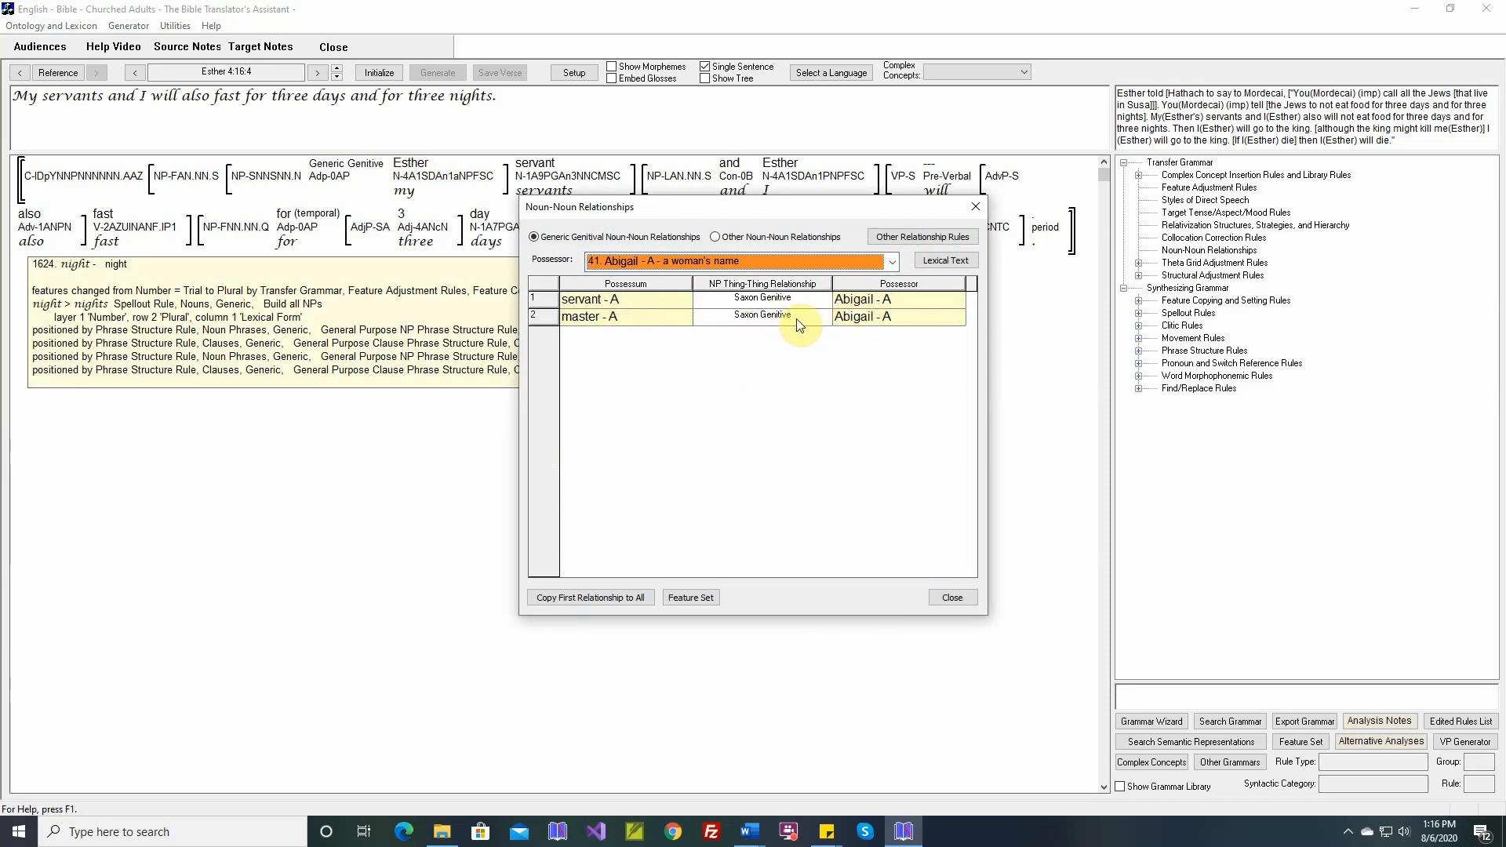
click(822, 317)
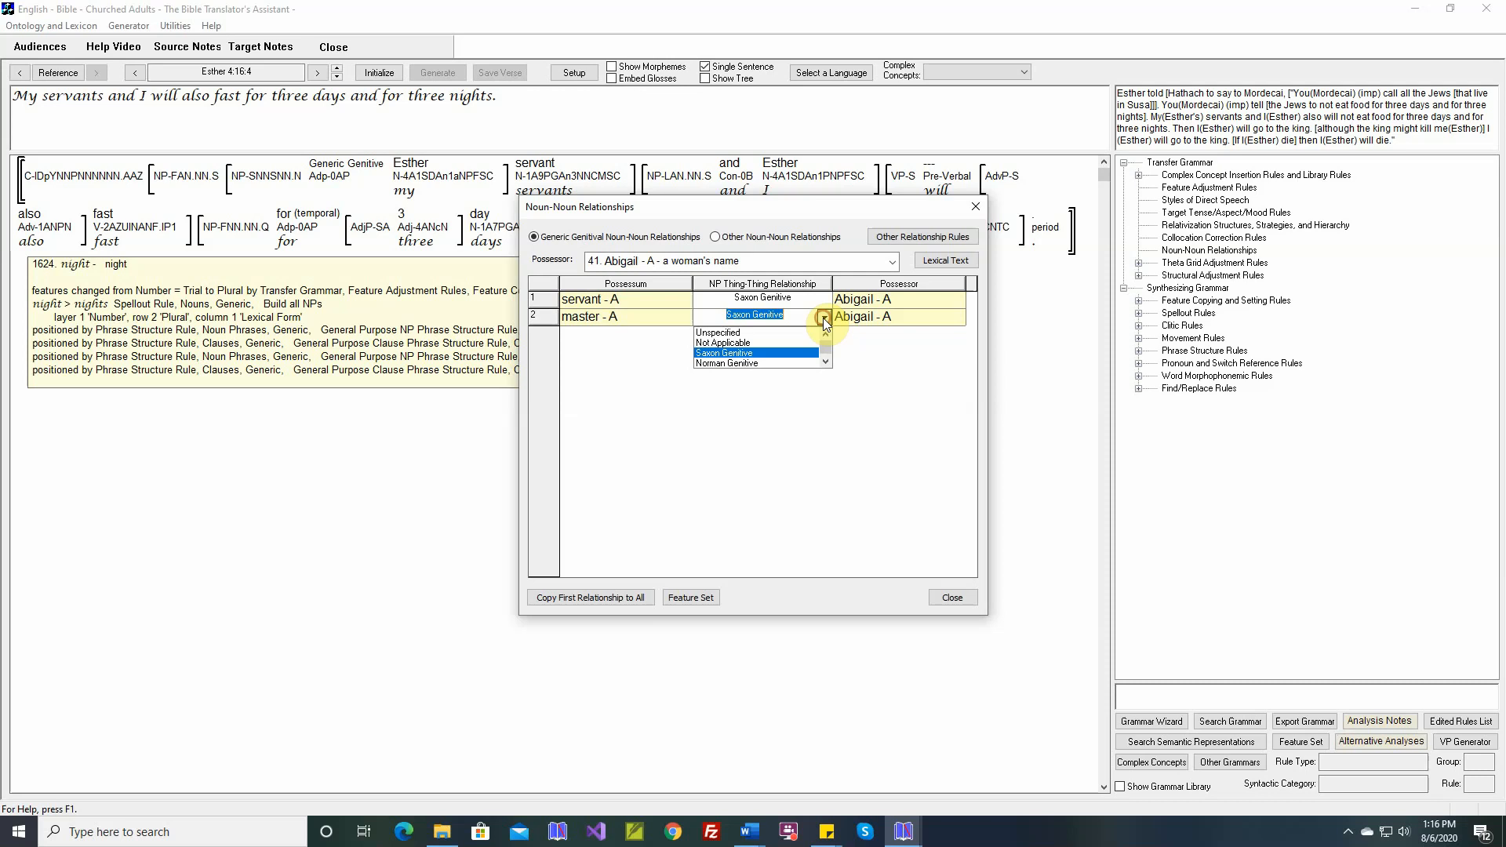
click(747, 352)
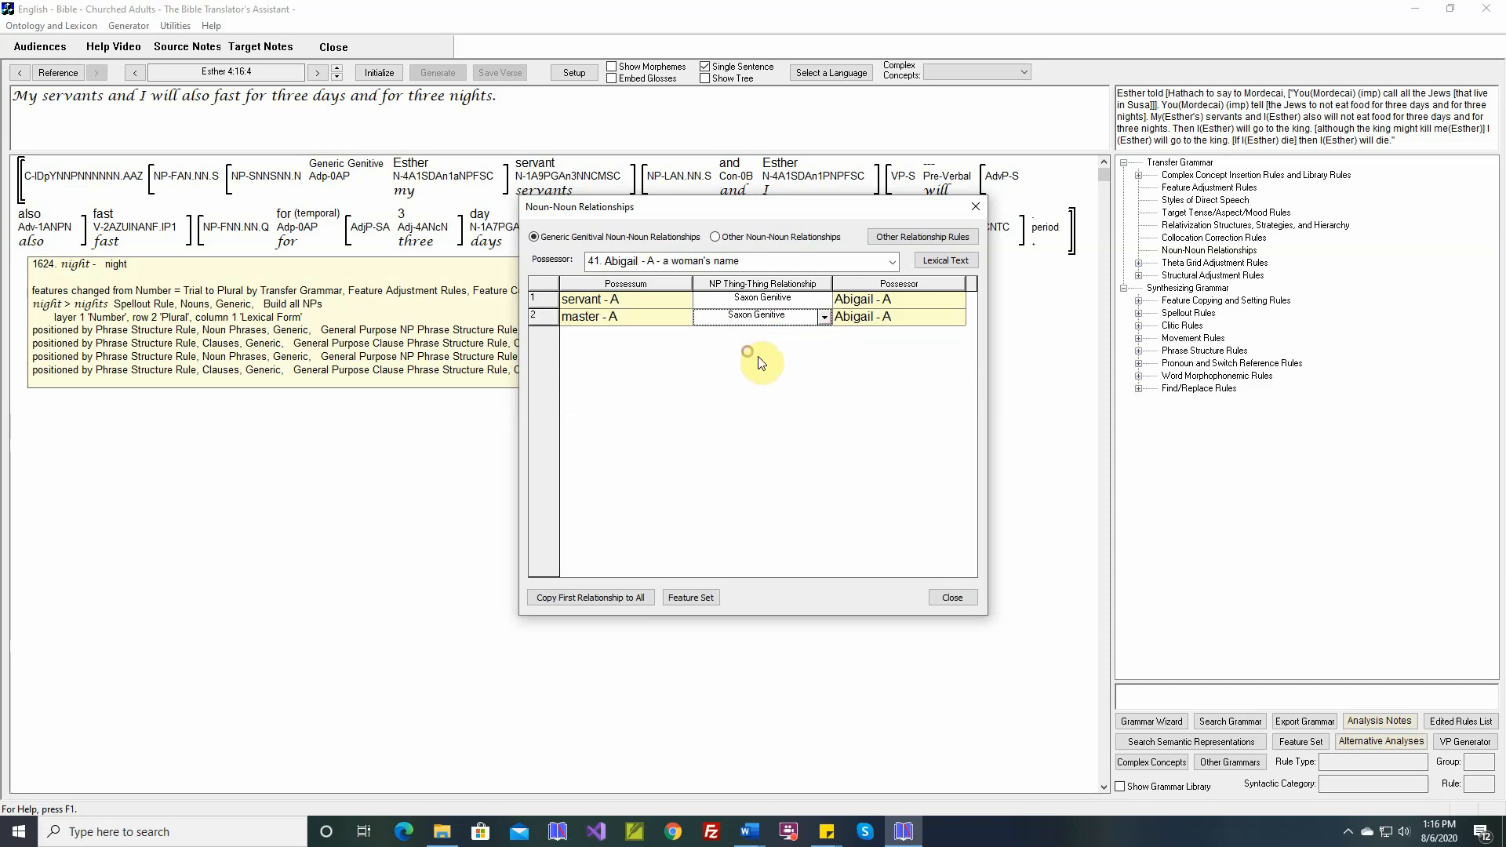
Review the Thing-Thing Relationship values defined for Noun Phrases in the feature set and return to the noun-noun relationships
click(698, 595)
click(604, 237)
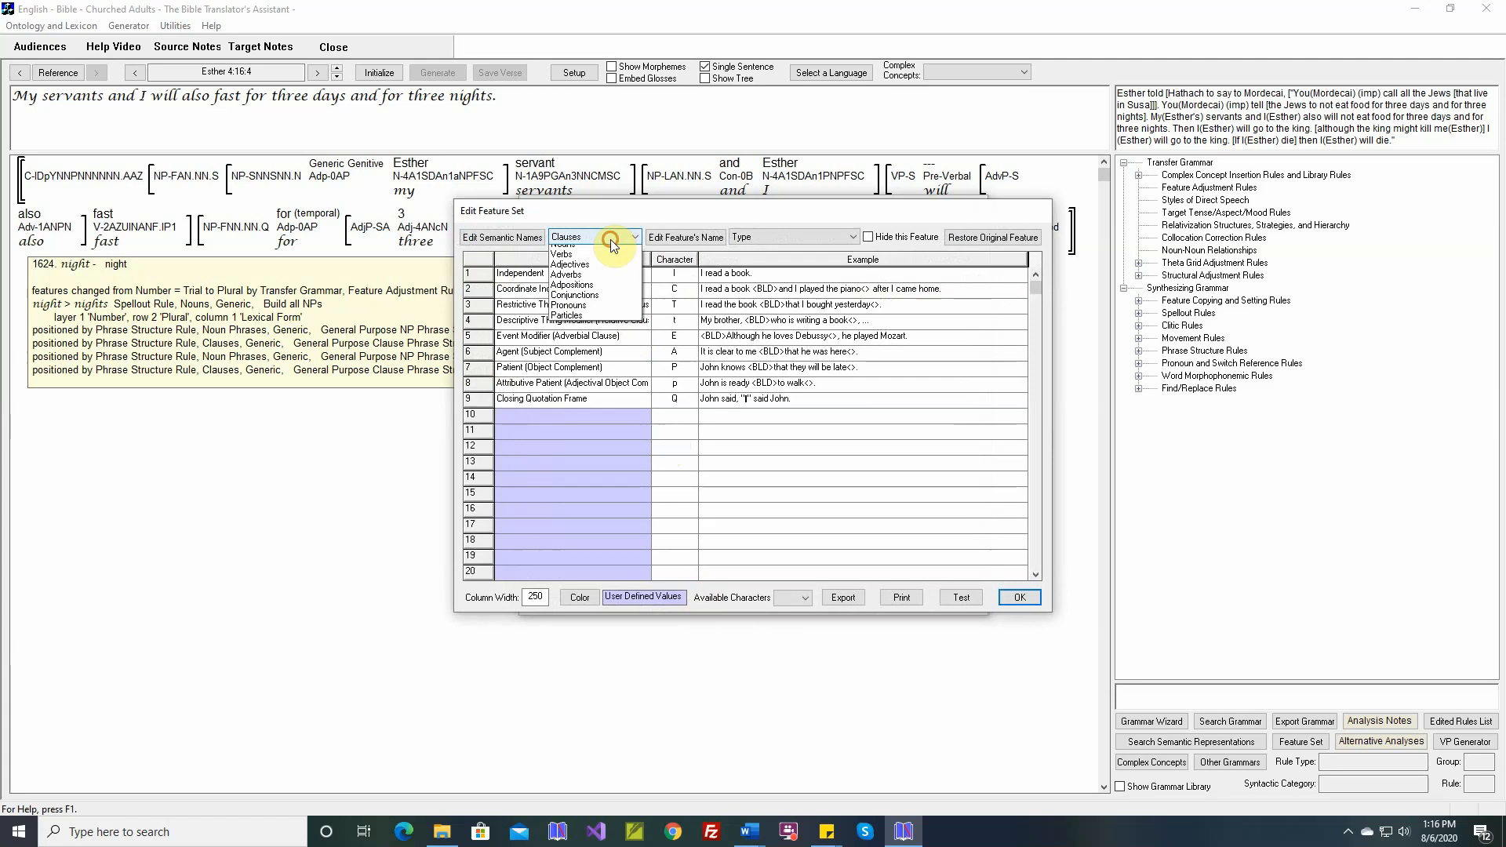
click(608, 267)
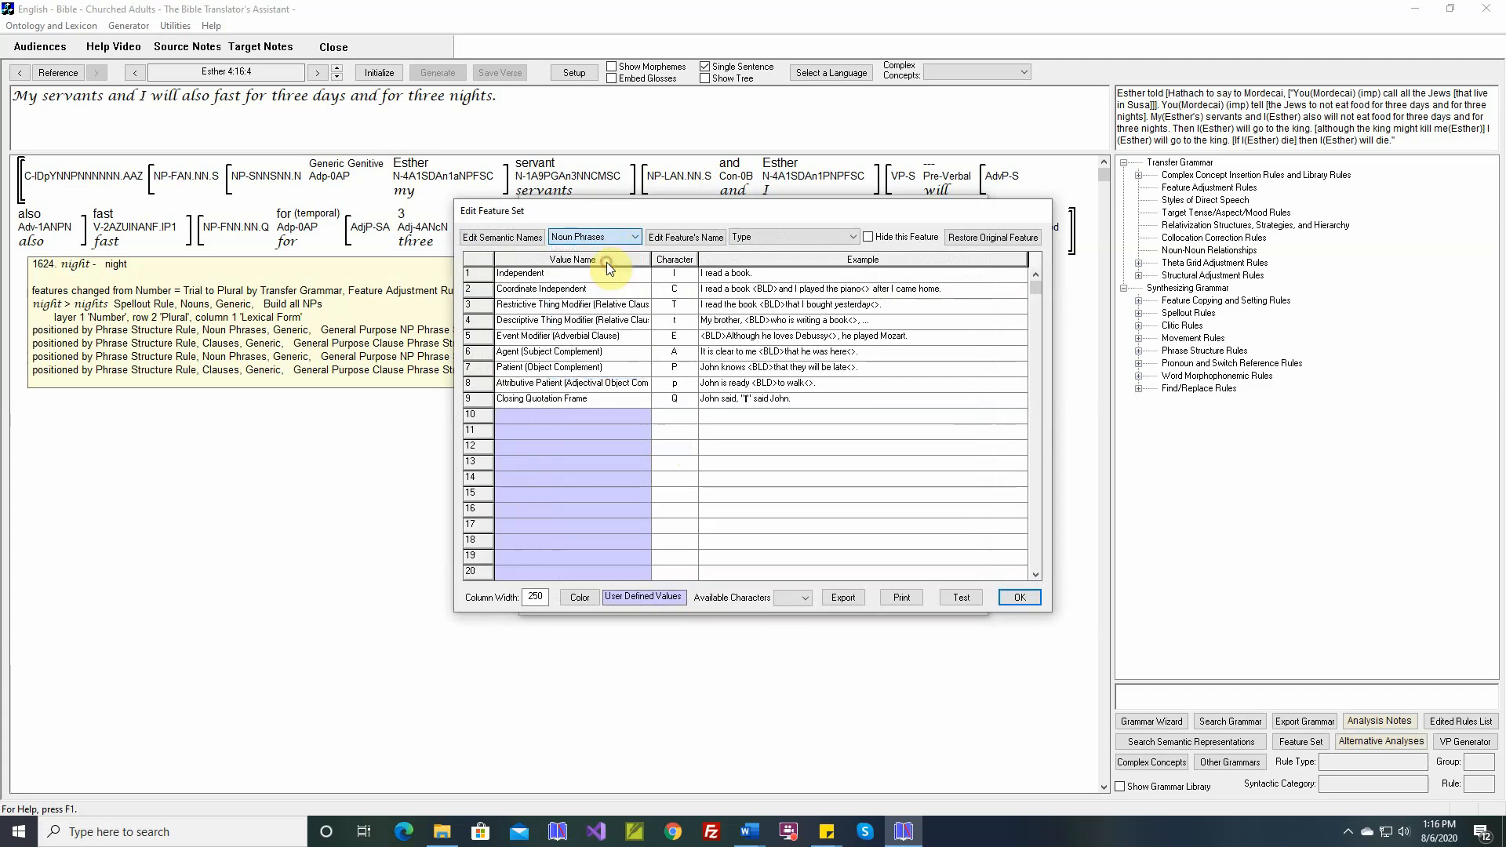
click(749, 237)
click(760, 284)
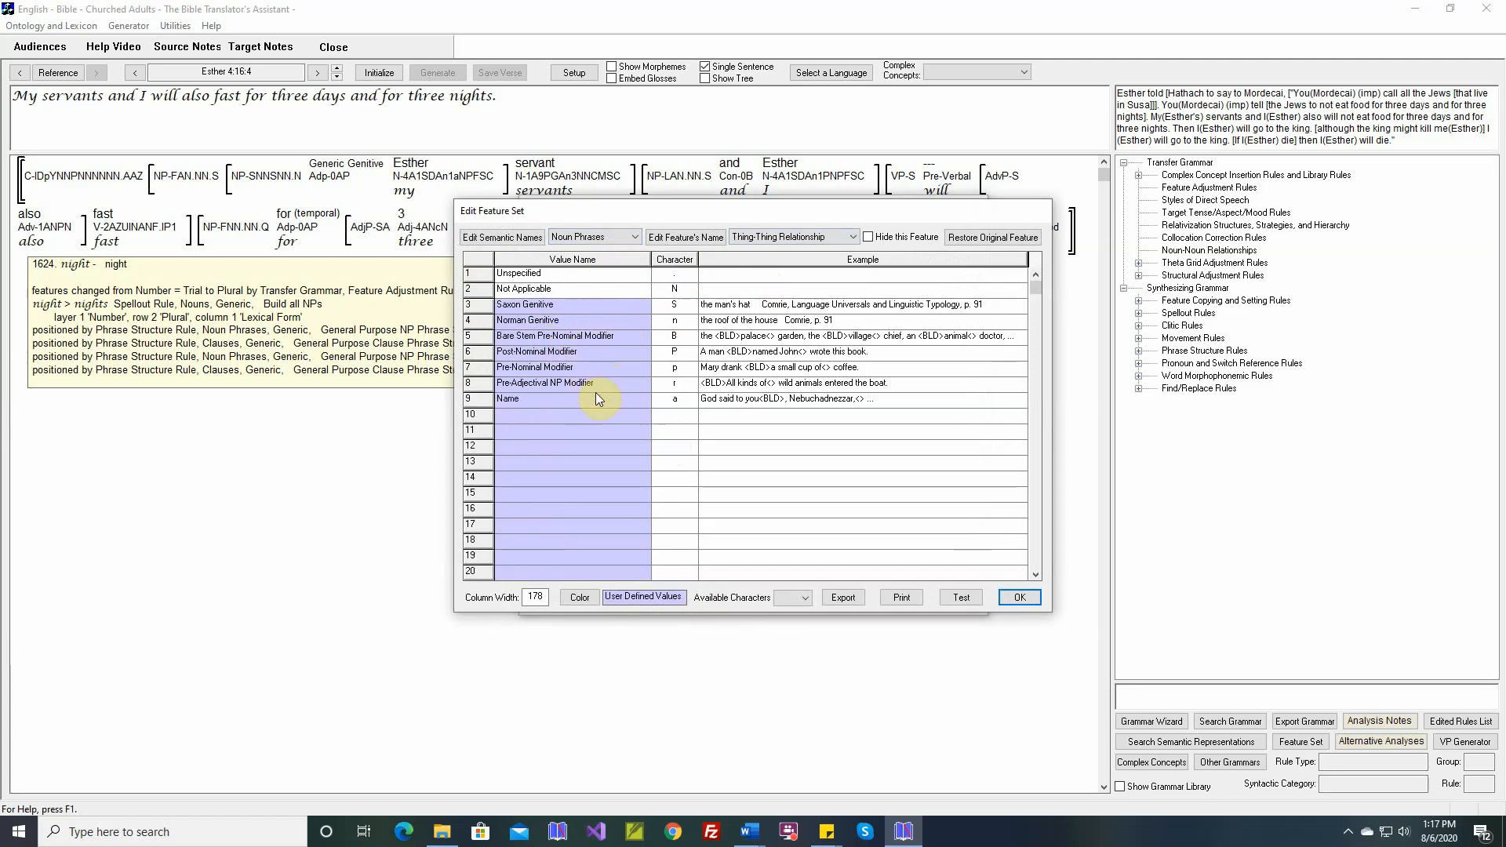
click(1020, 597)
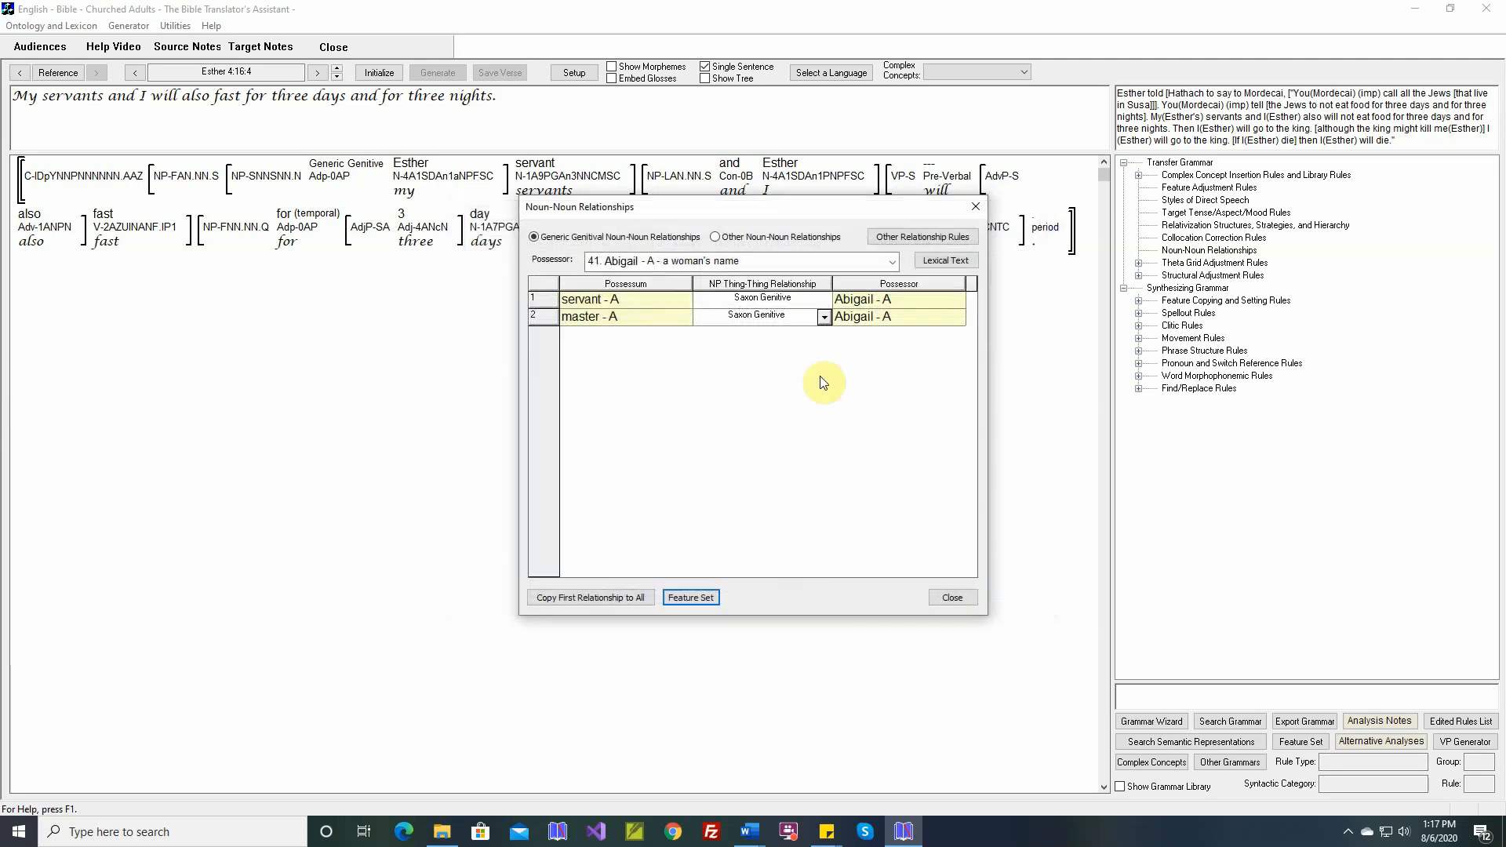
Try Norman Genitive for the master-A and Abigail relationship, restore Saxon Genitive, and close the noun-noun relationships
click(824, 317)
click(757, 365)
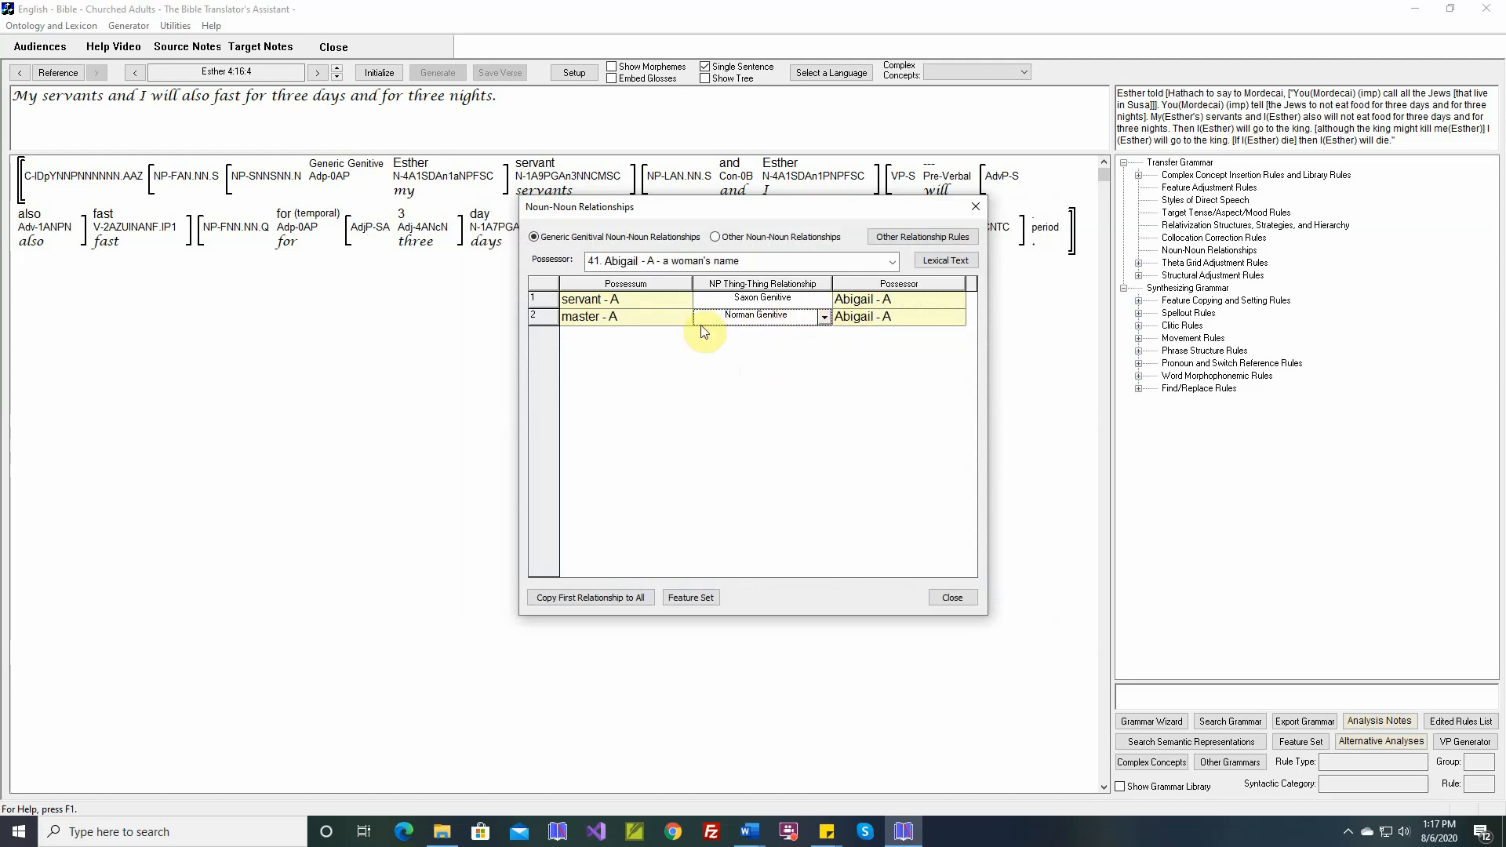
click(824, 317)
click(753, 353)
click(962, 598)
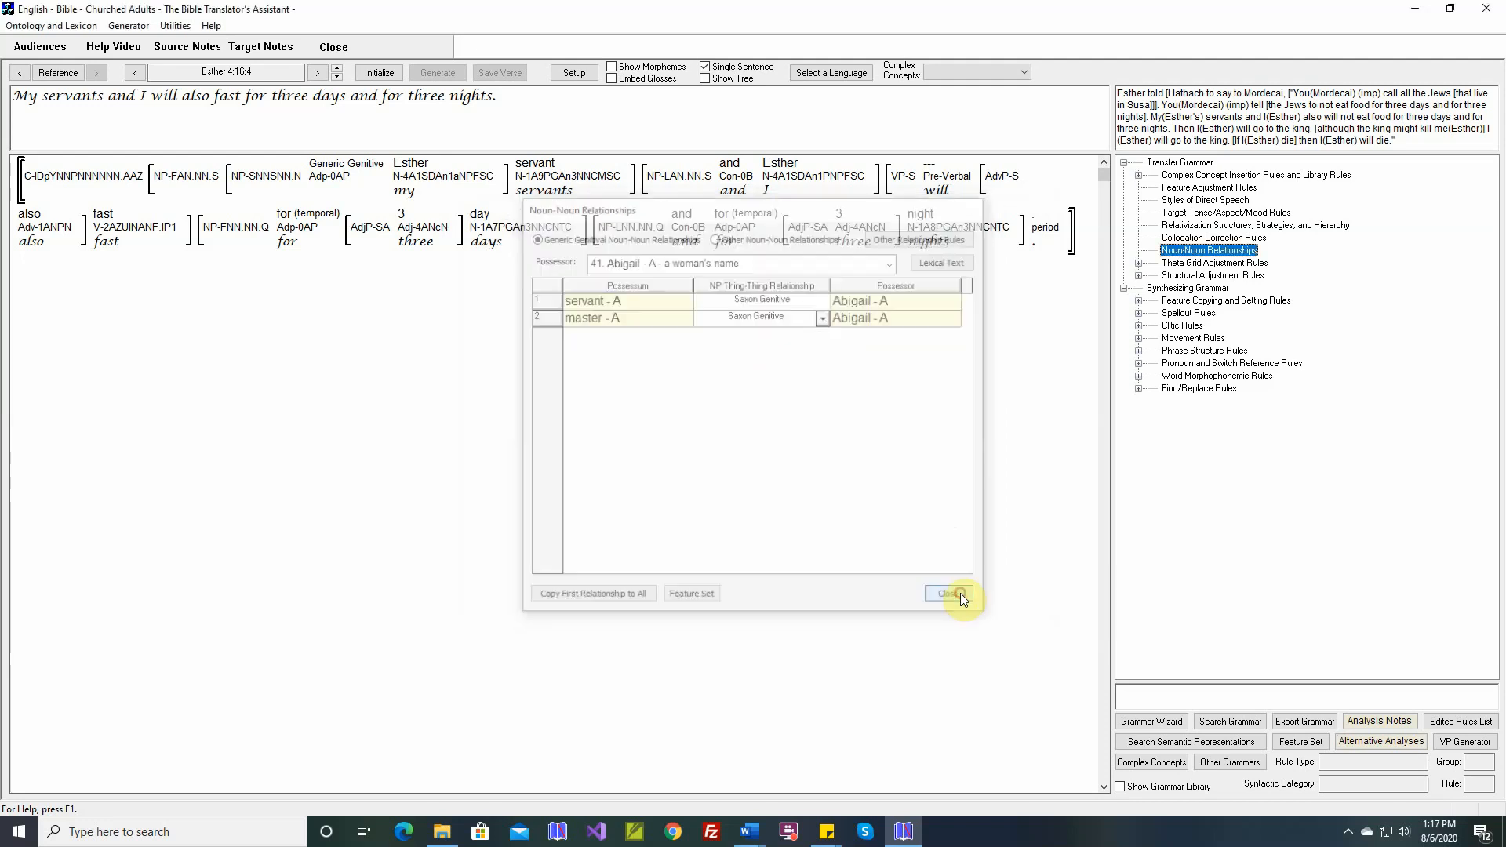
Open the Theta Grid Adjustment rule for anoint-A among the Events abolish-A through beat-A
click(1206, 265)
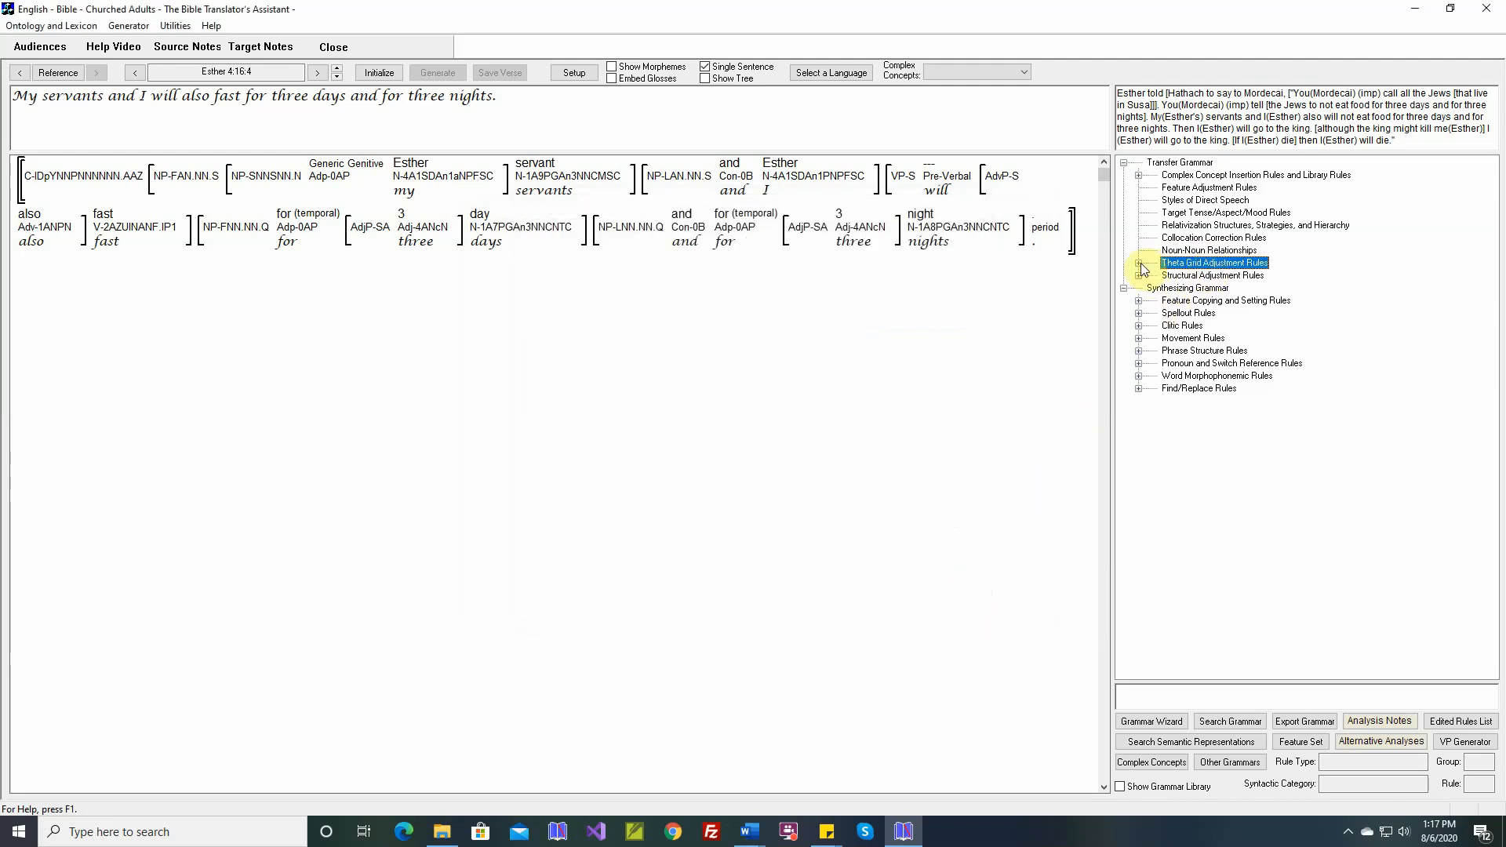
click(1139, 263)
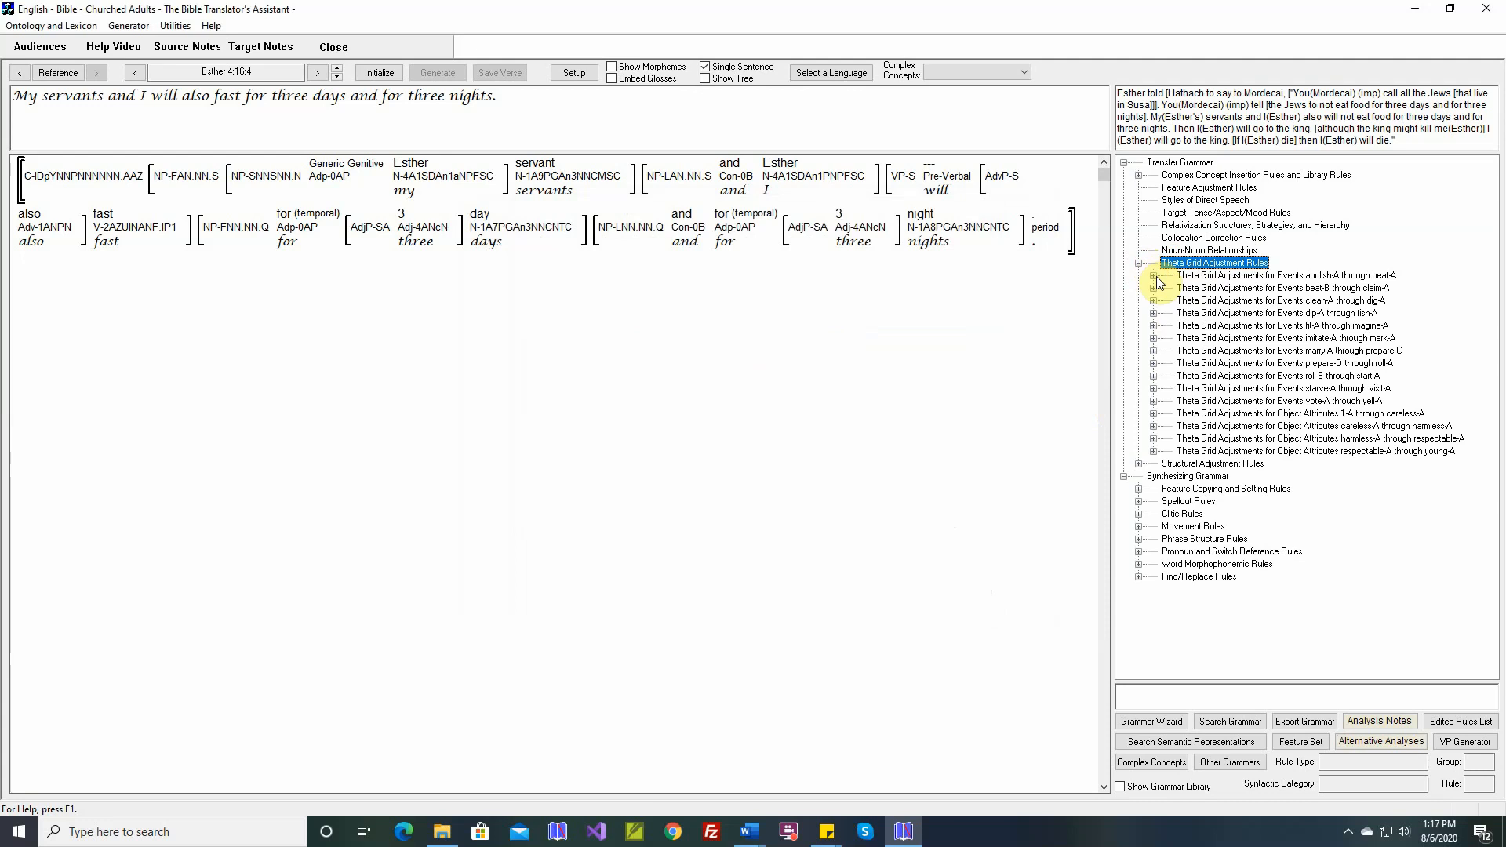
click(1153, 275)
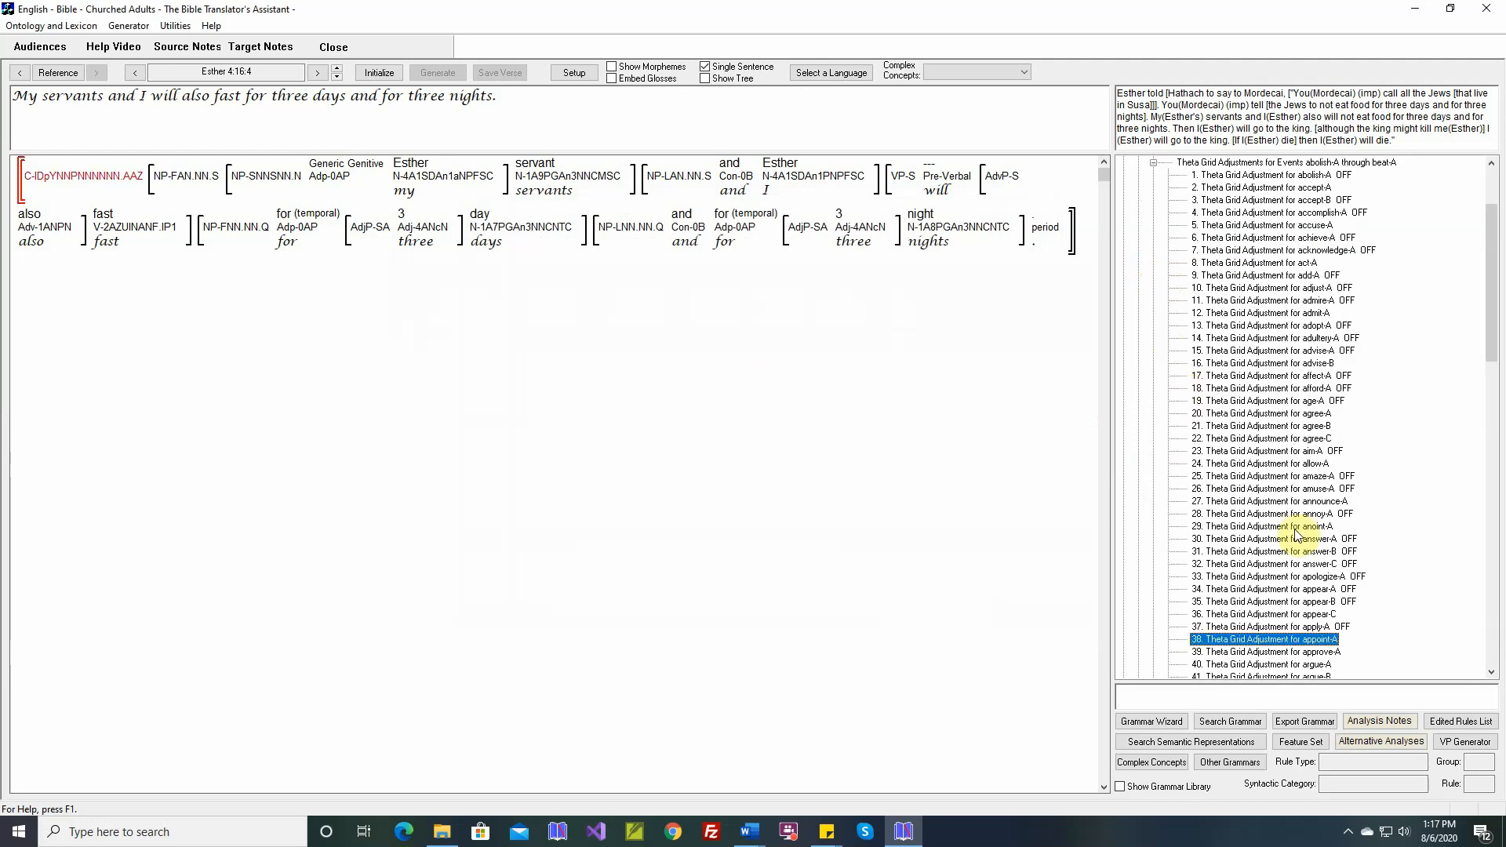
double_click(1295, 528)
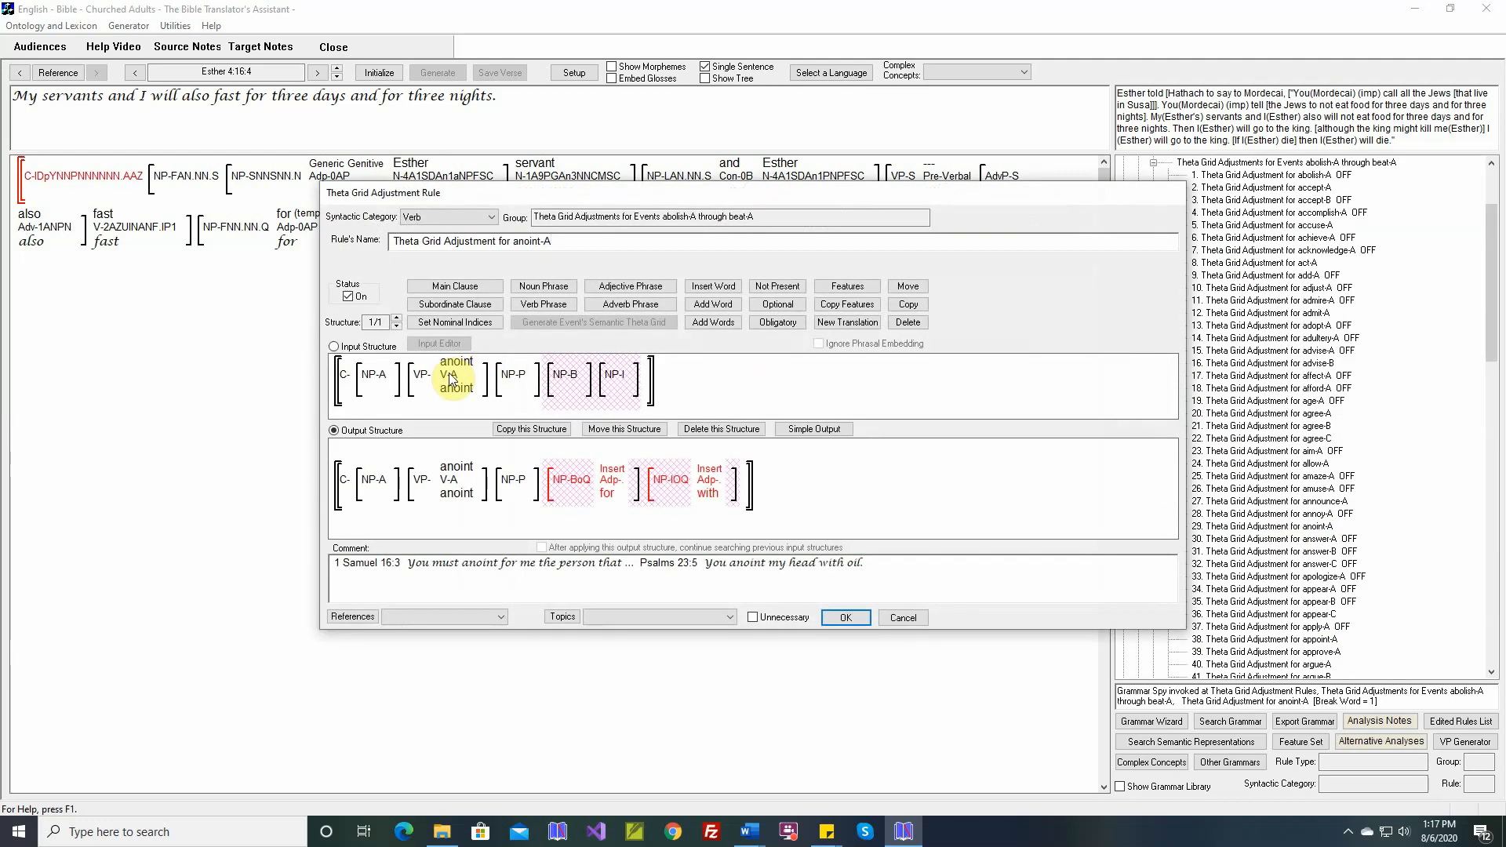
Examine the semantic roles in anoint-A's input structure and the adpositions inserted in its output, and leave without saving
mouse_move(456, 366)
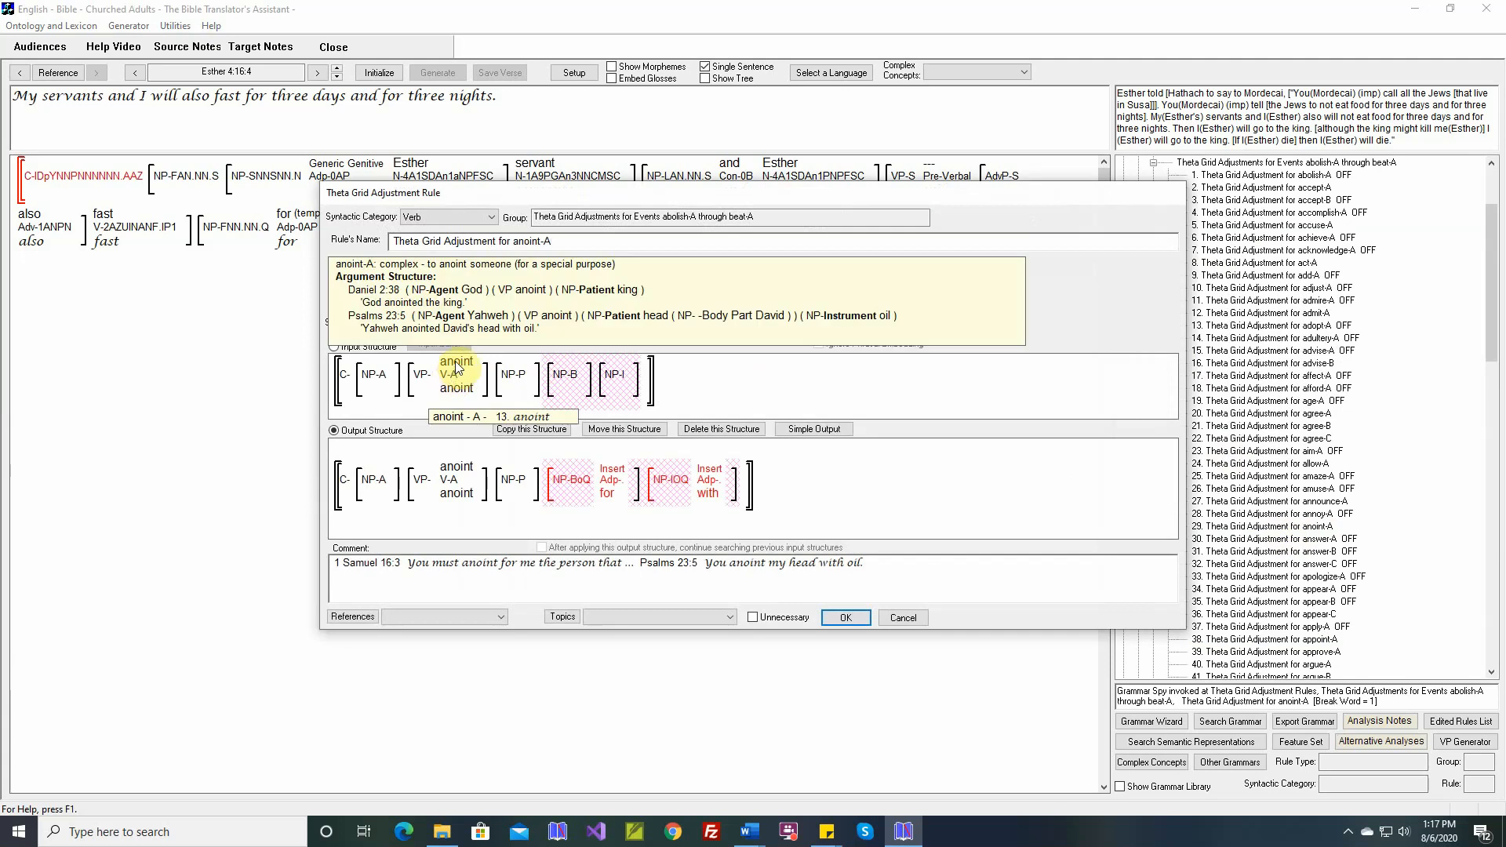
mouse_move(386, 381)
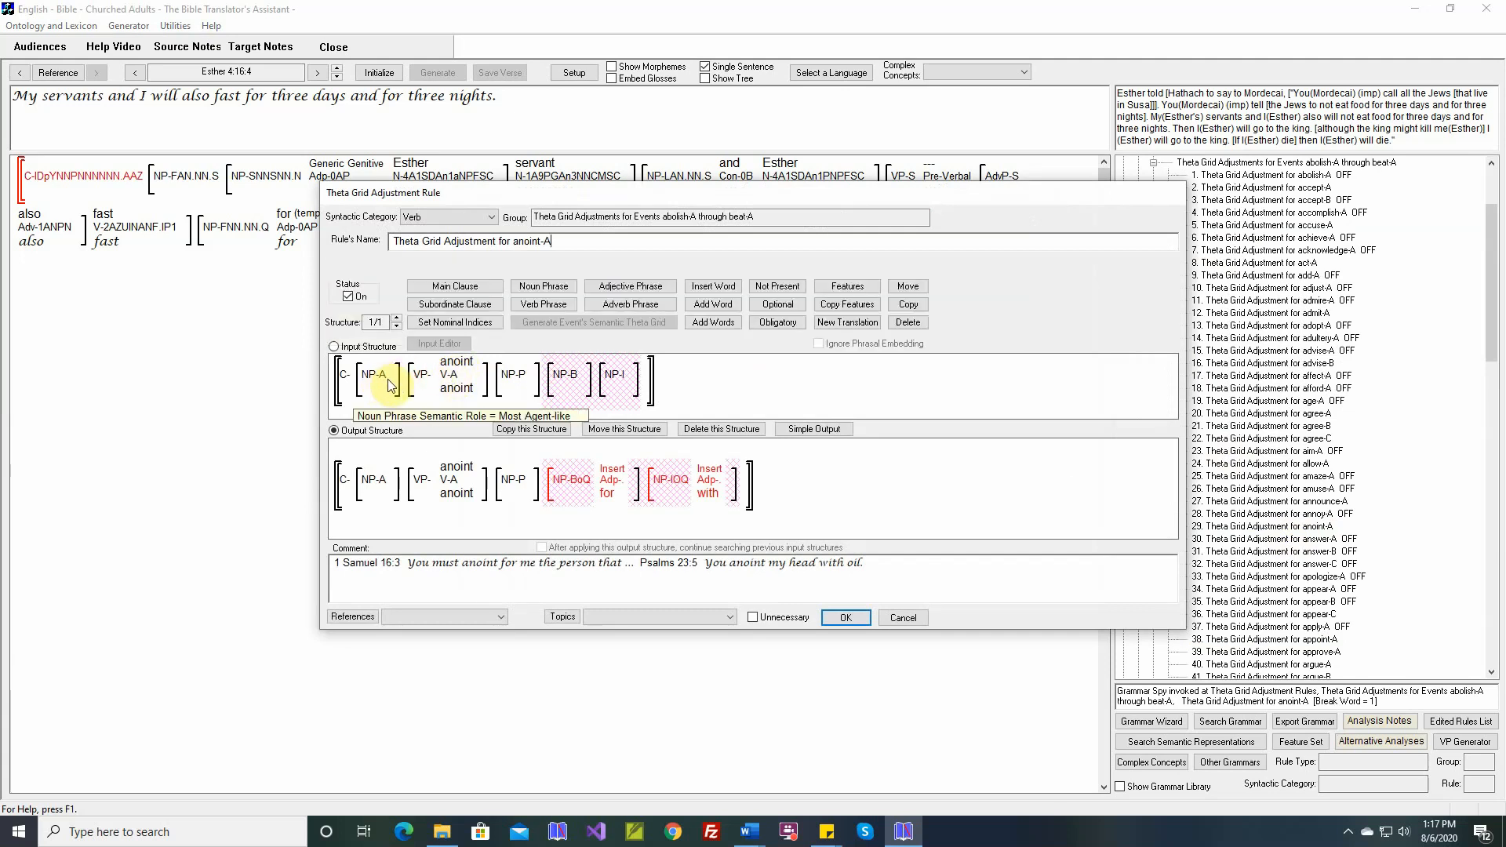
mouse_move(518, 385)
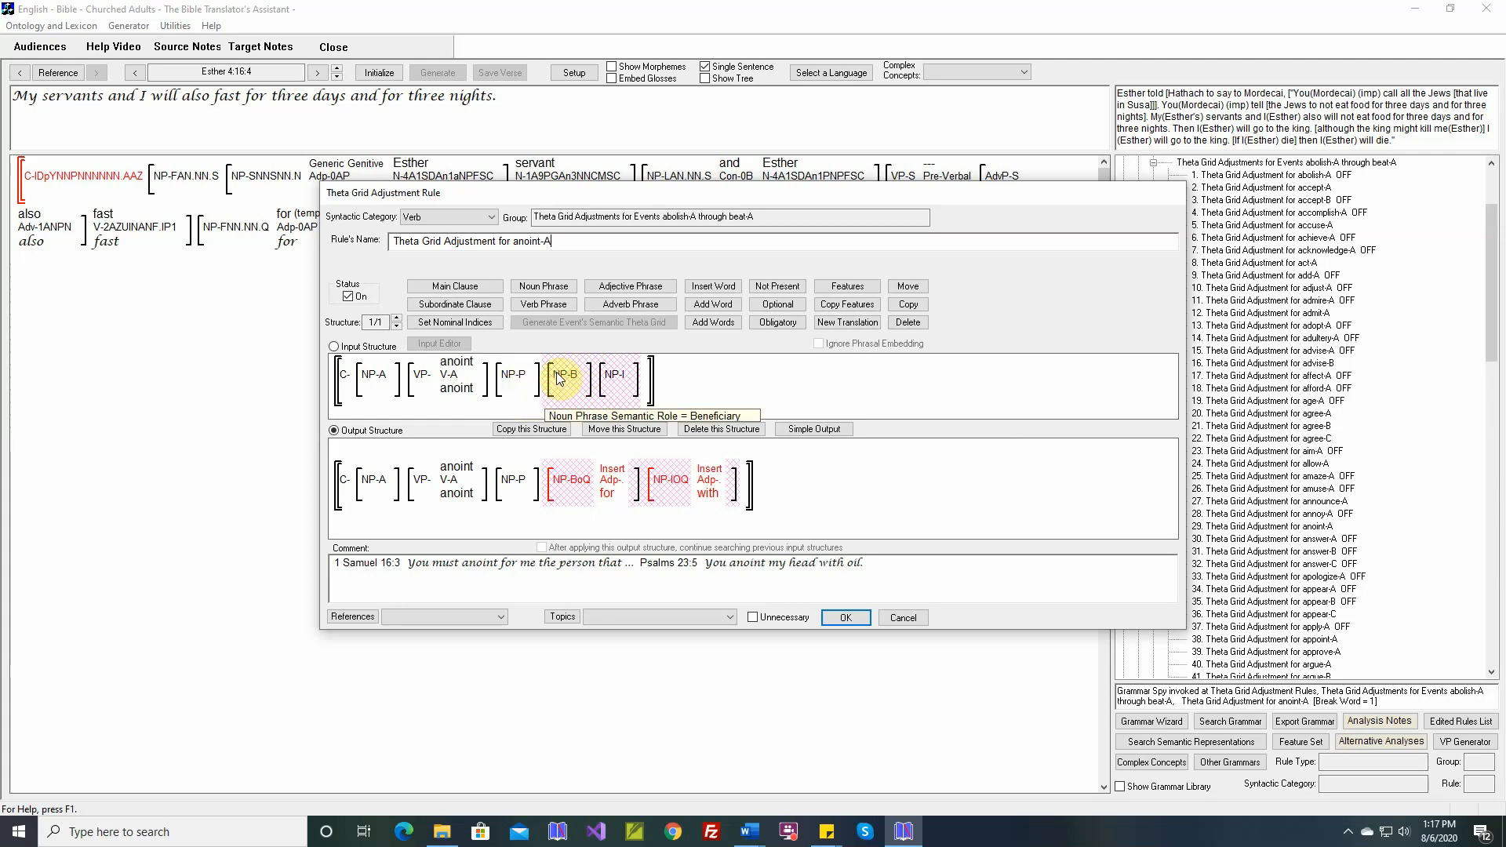
mouse_move(576, 386)
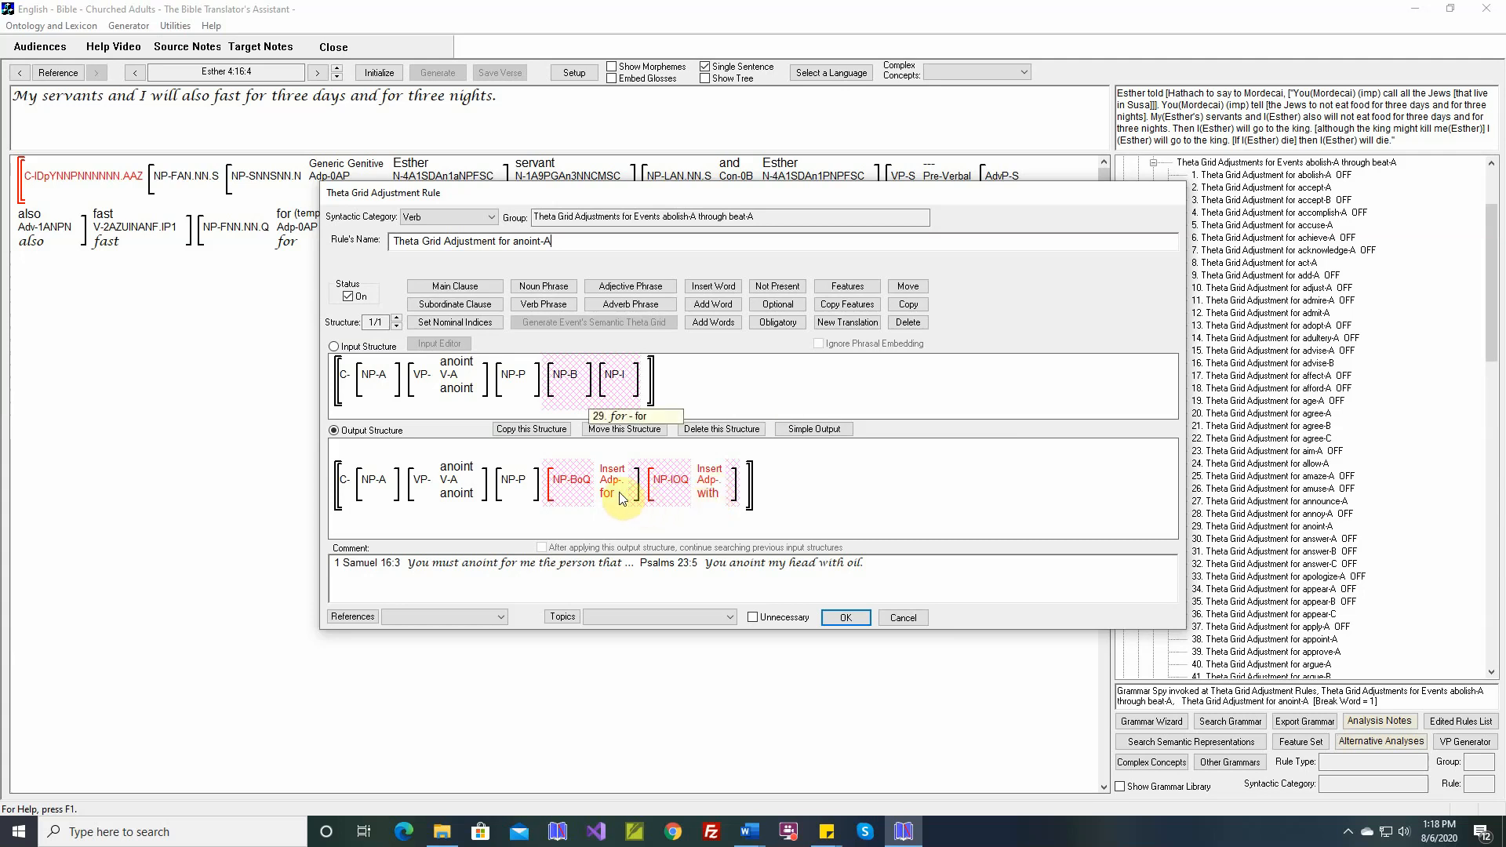
mouse_move(682, 489)
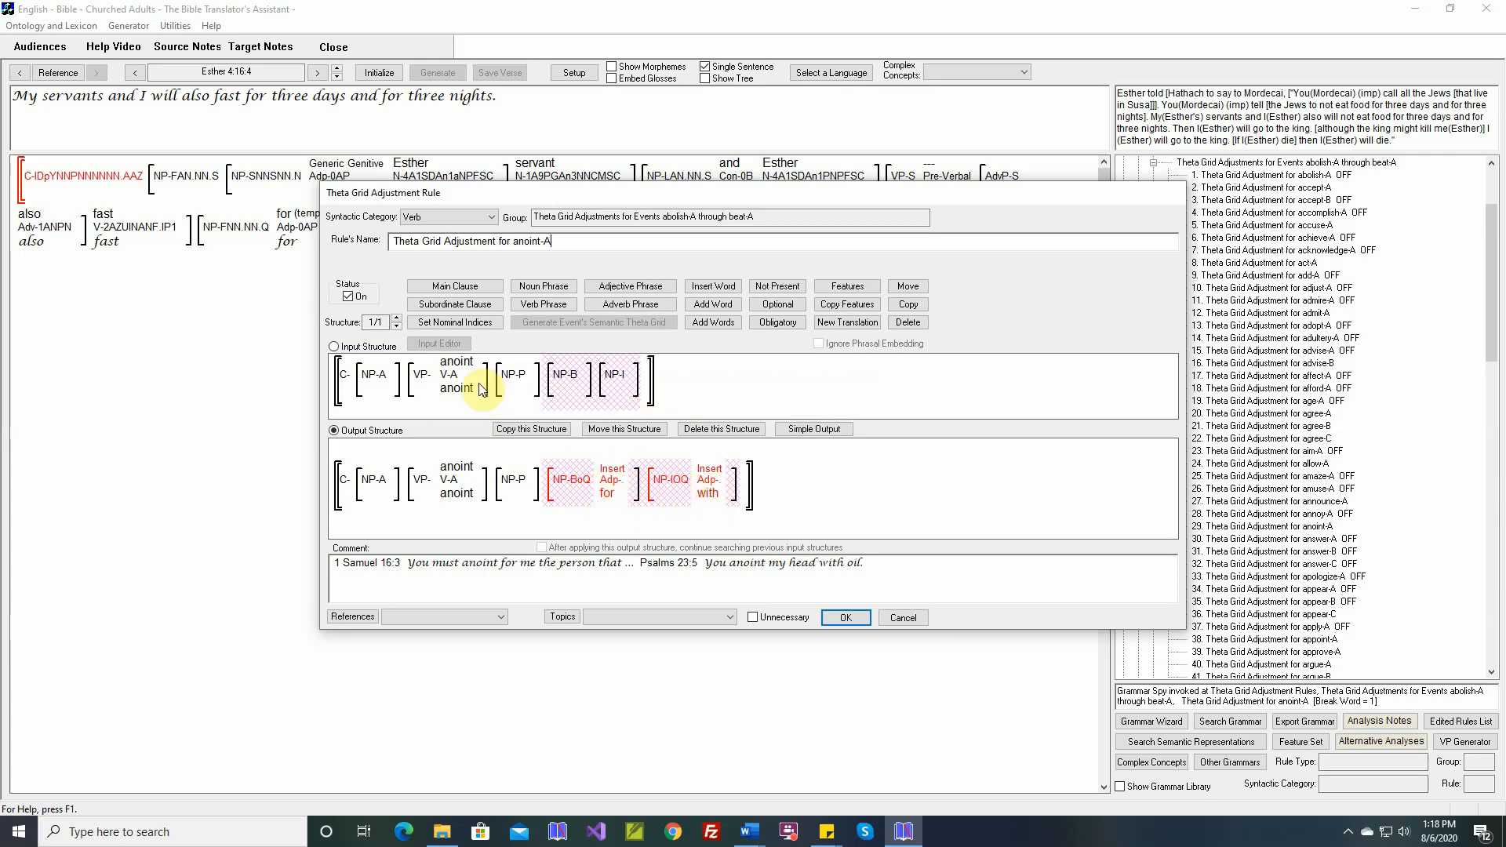
click(902, 618)
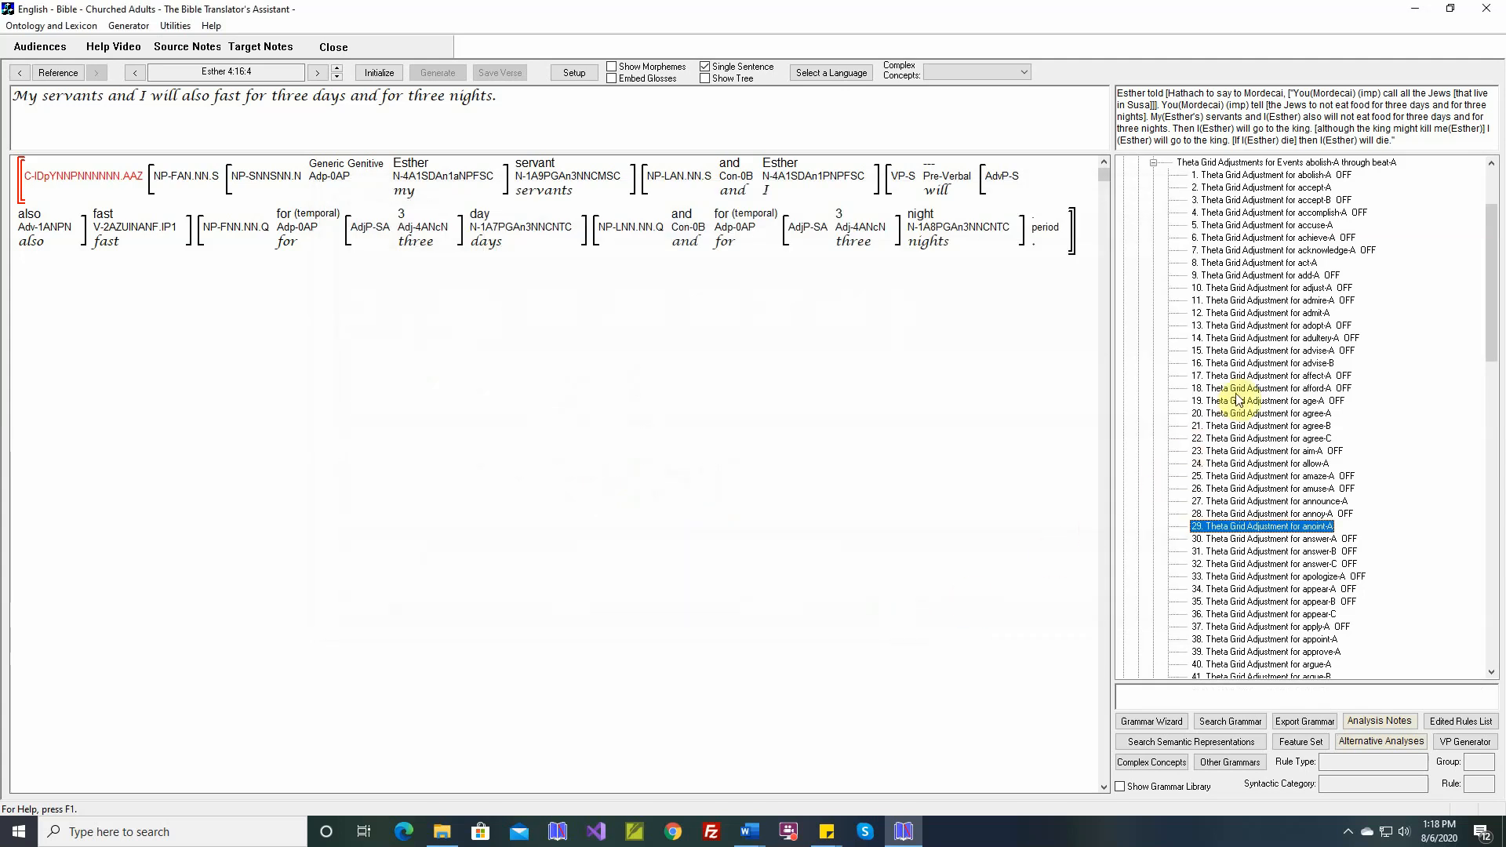
Examine the input and output structures of the accuse-A theta grid rule, cancel it, and collapse its rule group
double_click(1284, 226)
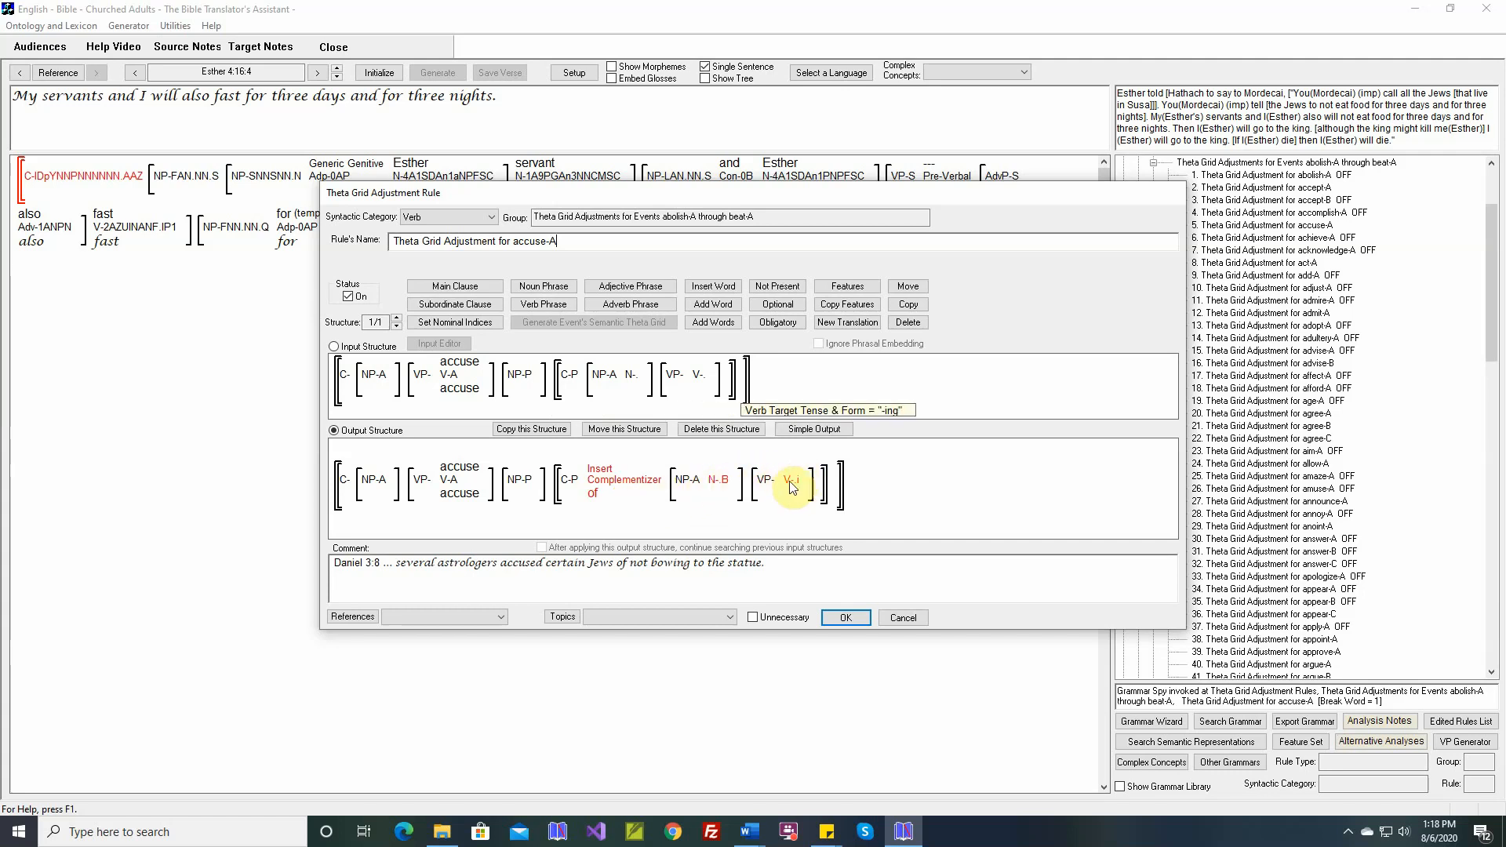
click(902, 618)
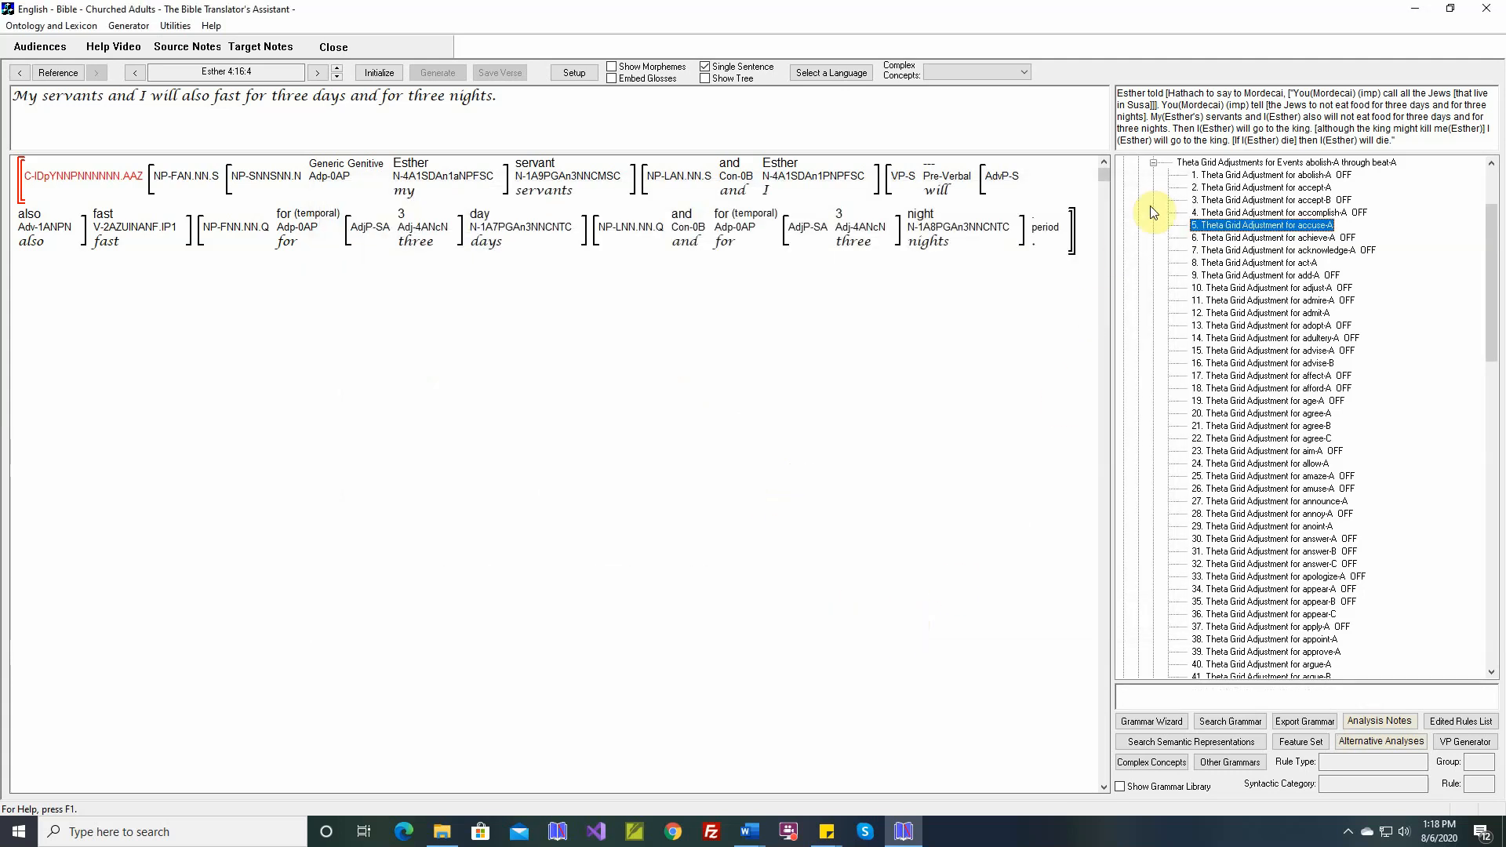
click(1153, 162)
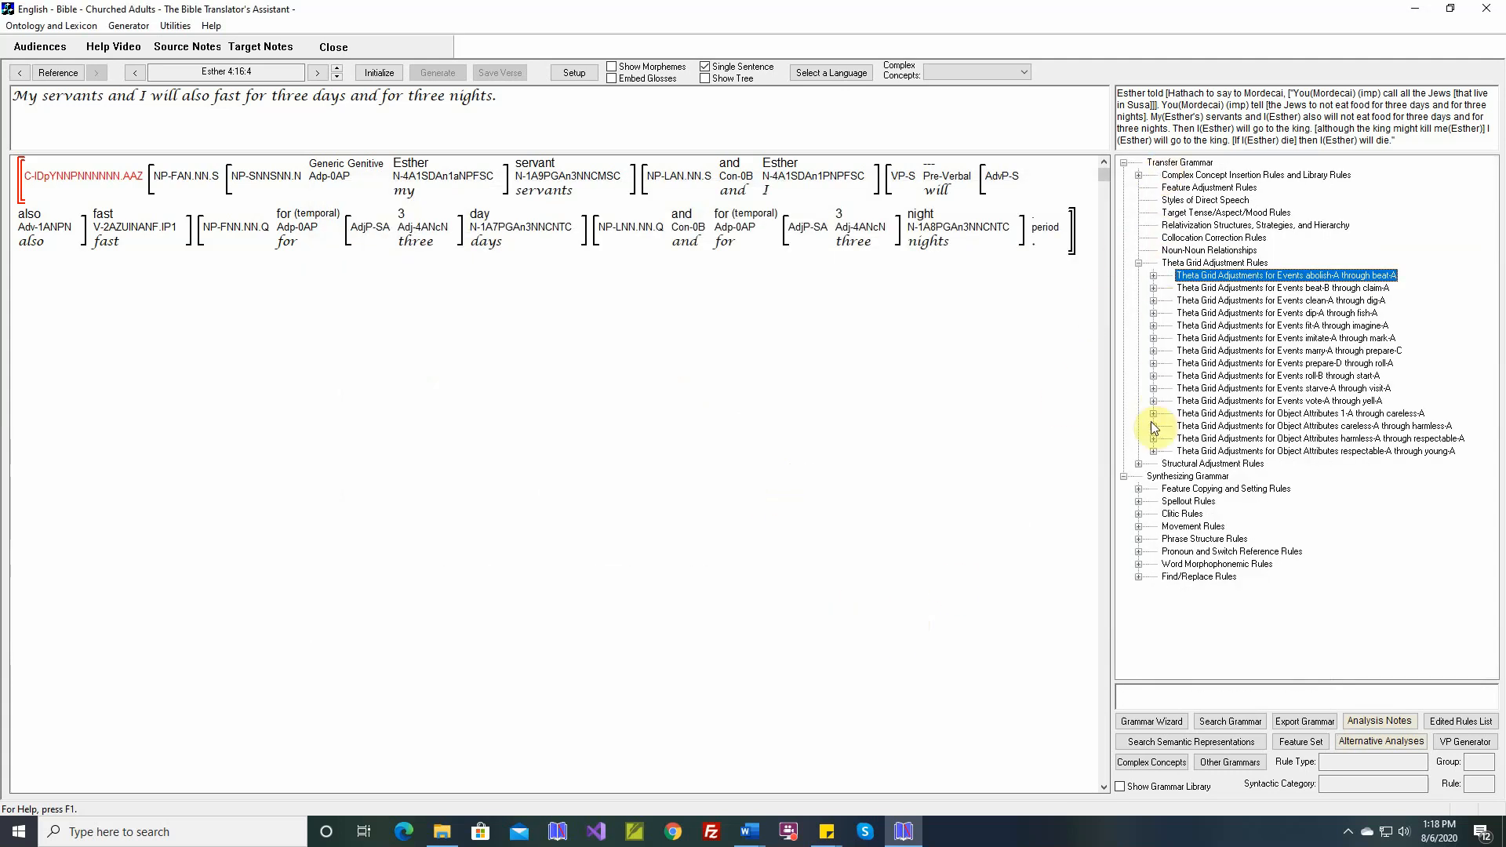
Open the Convert kilograms to pounds rule in the Metric Conversions group of the Structural Adjustment Rules
click(1139, 464)
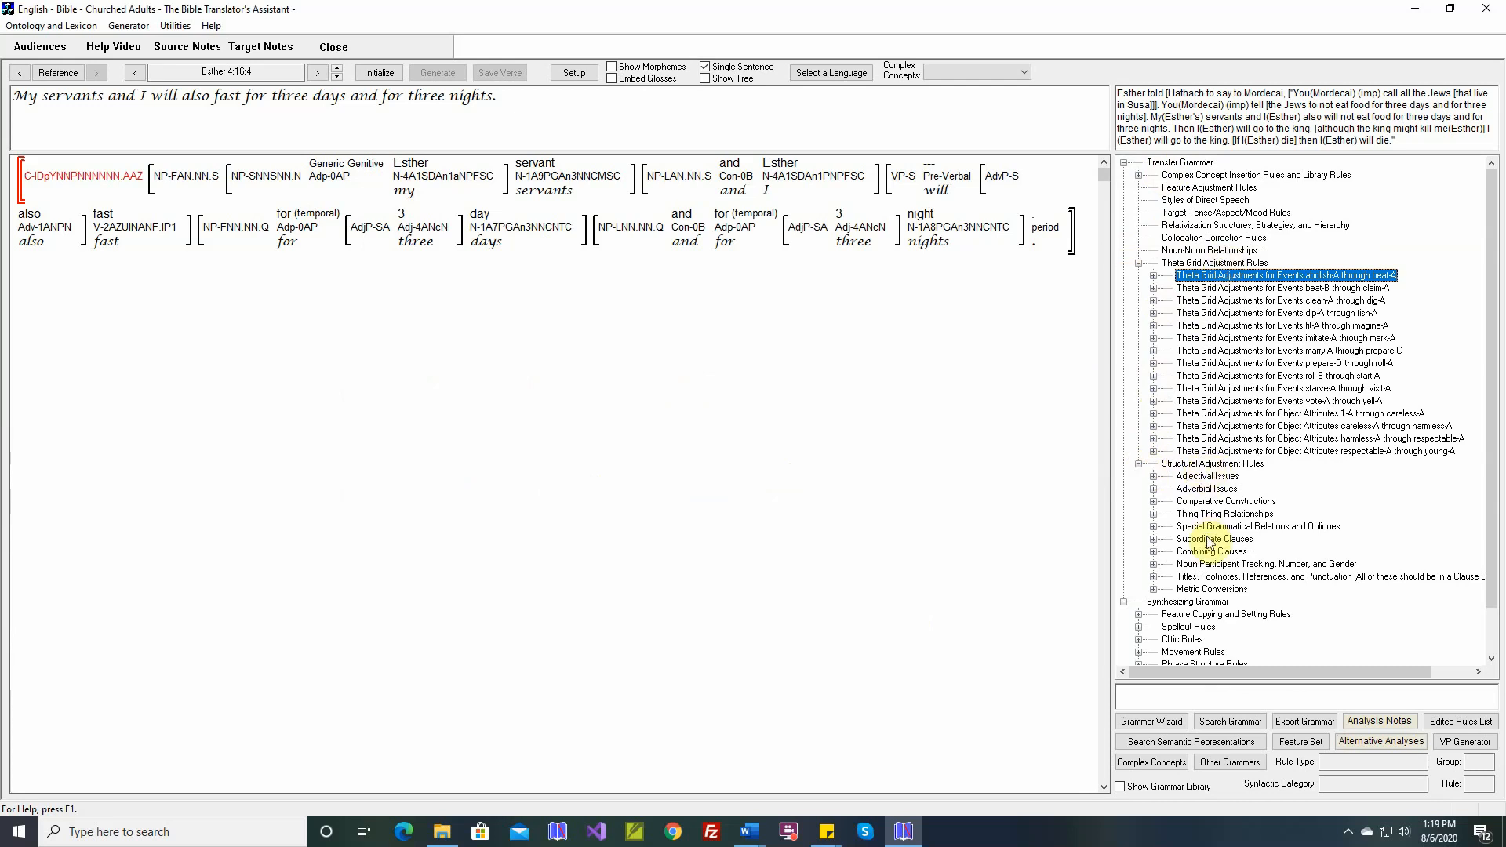
click(1153, 590)
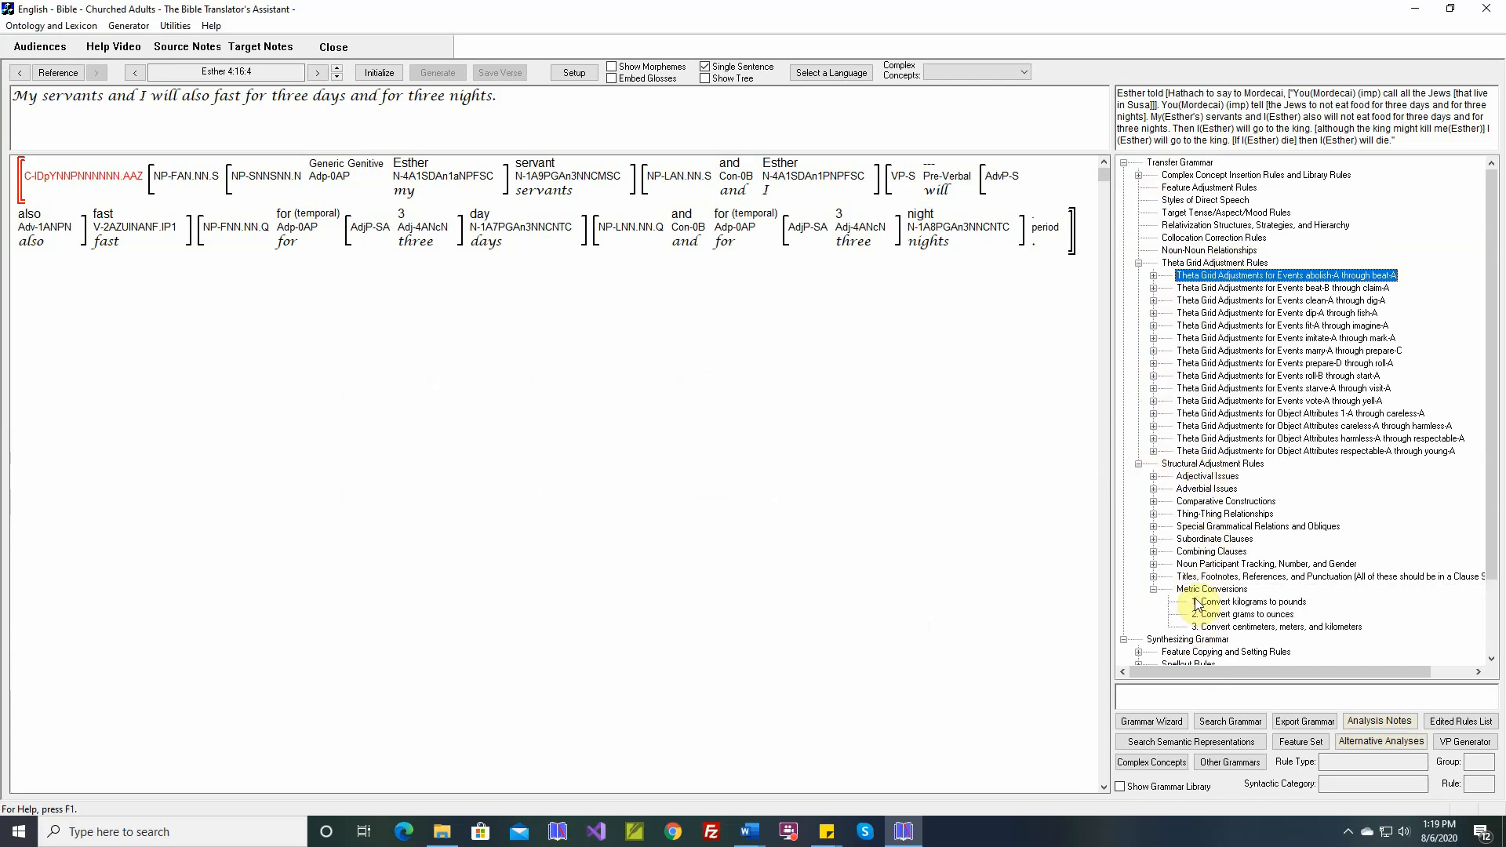
double_click(1237, 601)
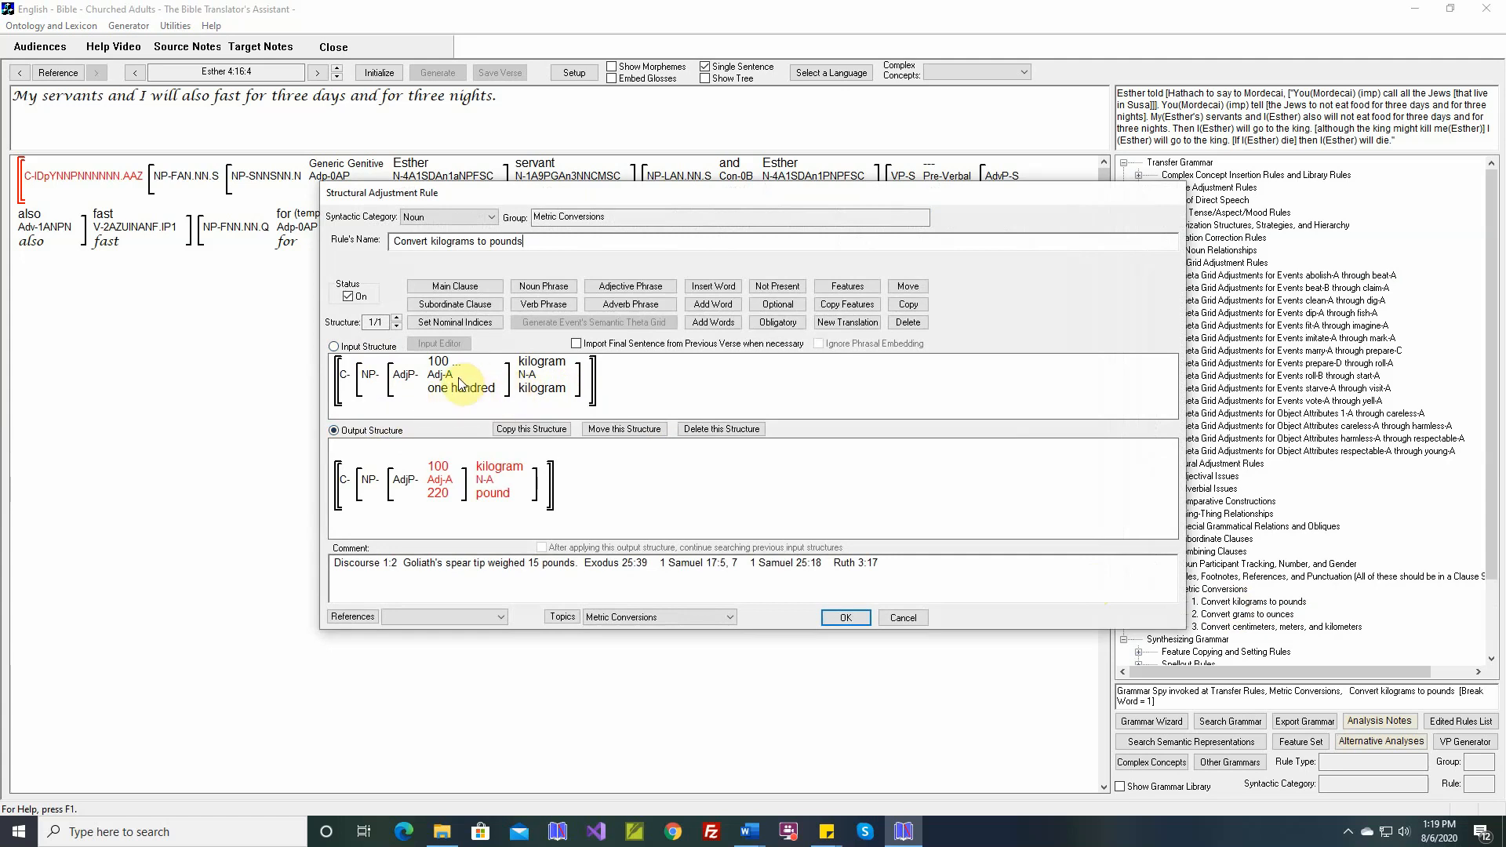
Review the source-to-target number translations behind 100 in the kilogram rule's output structure, and leave without saving
mouse_move(251, 245)
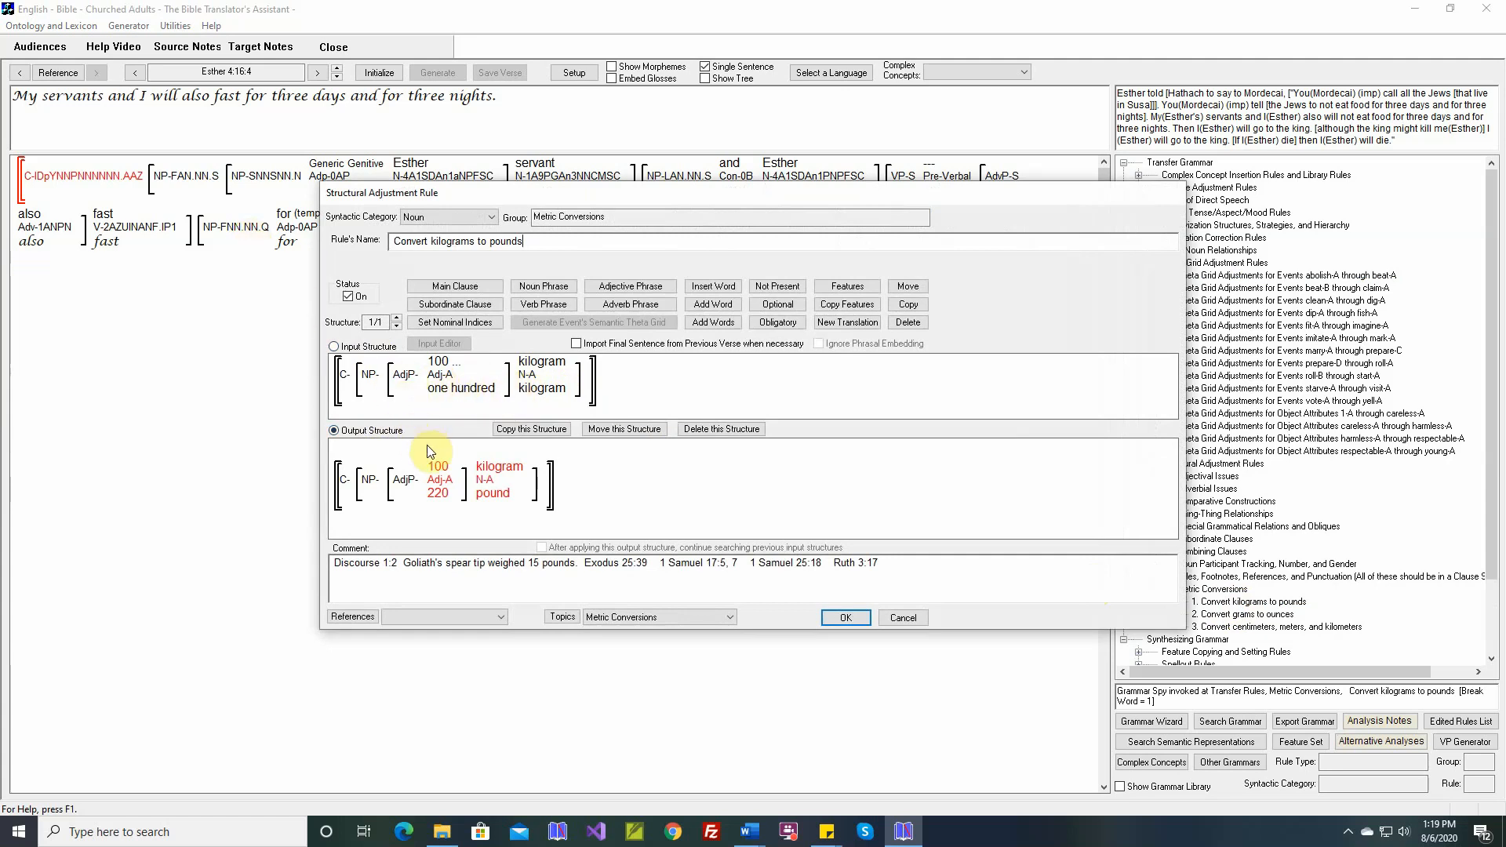
mouse_move(457, 463)
click(713, 304)
mouse_move(523, 416)
click(438, 465)
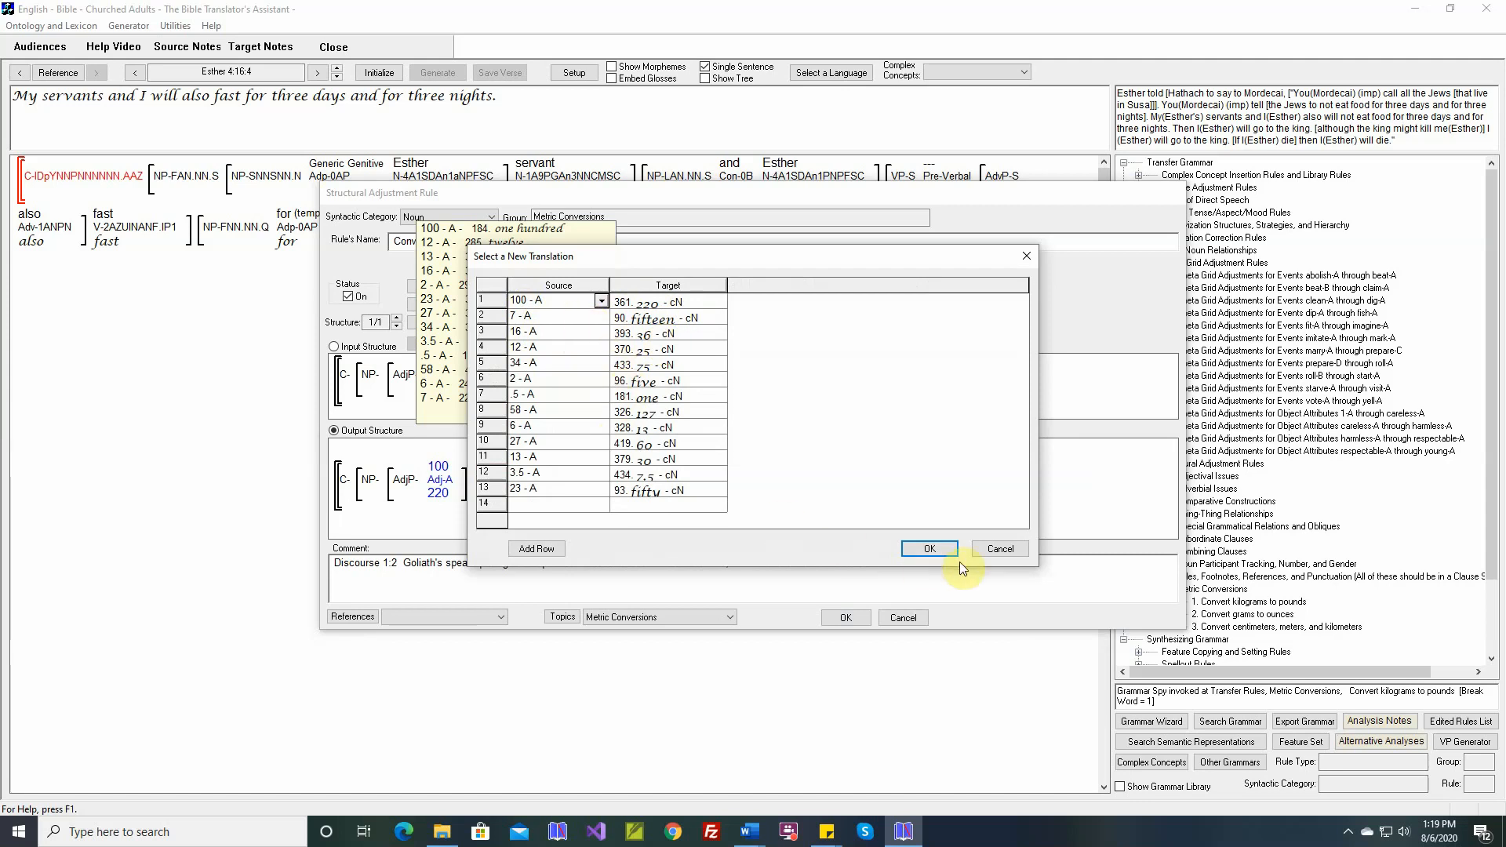
click(995, 551)
click(910, 615)
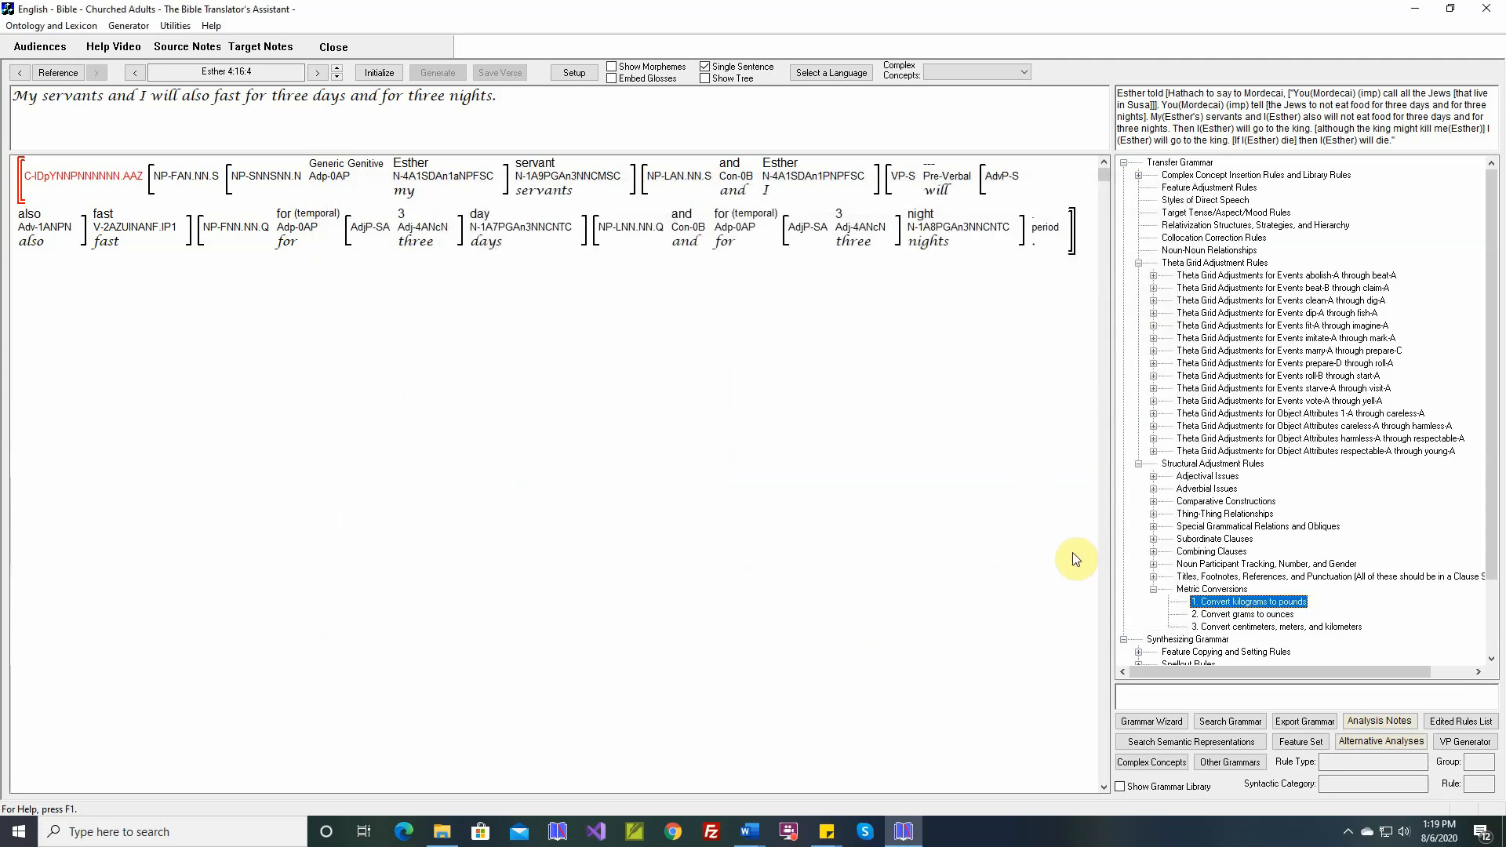
Open the Combining Clauses rule for two simple clauses sharing a subject and highlight its example "Then David went to Saul and said to him,"
click(1153, 551)
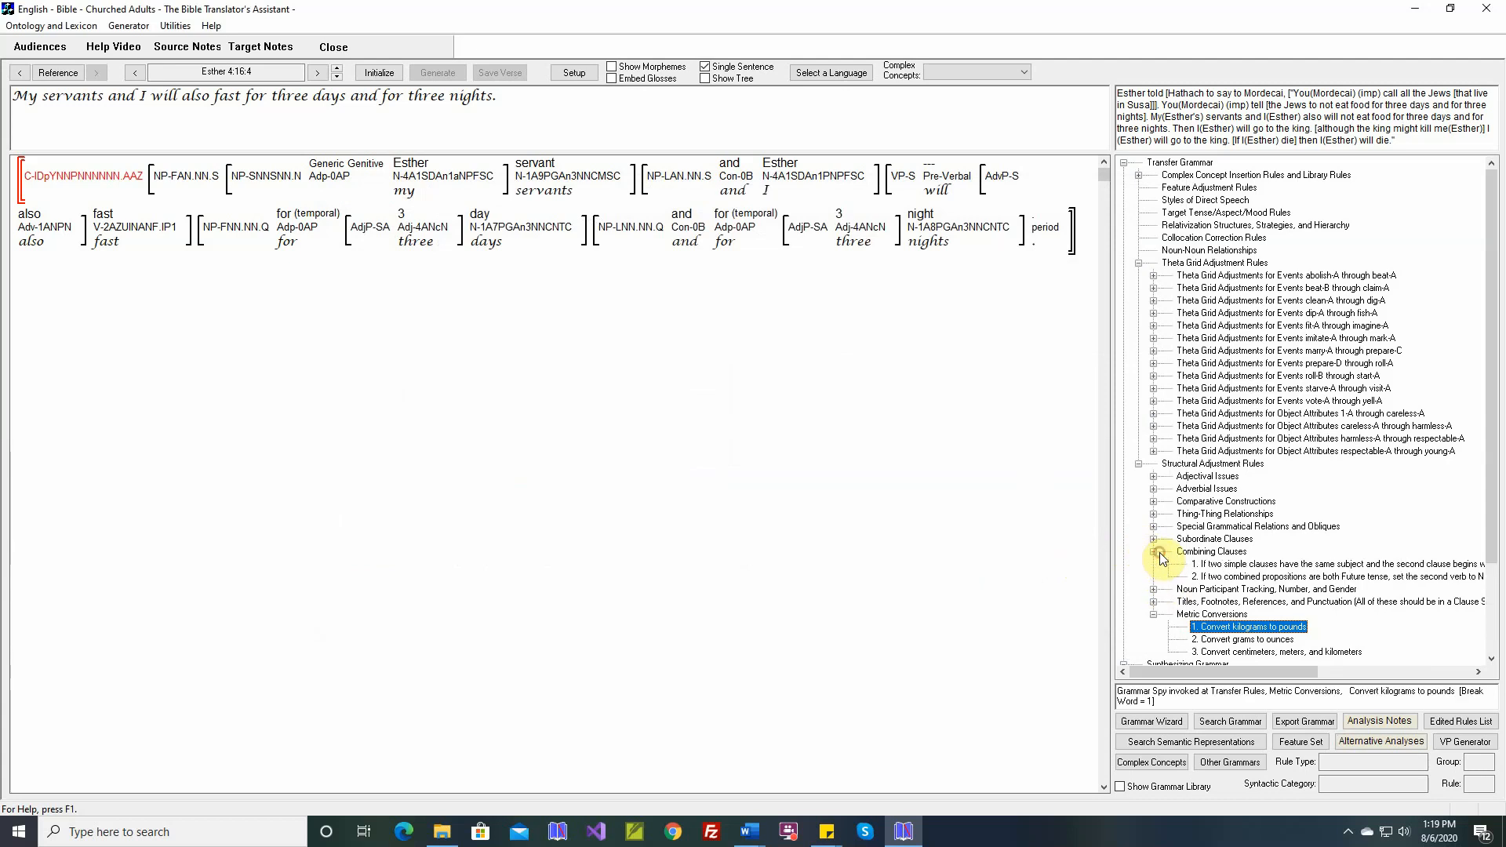
double_click(1216, 573)
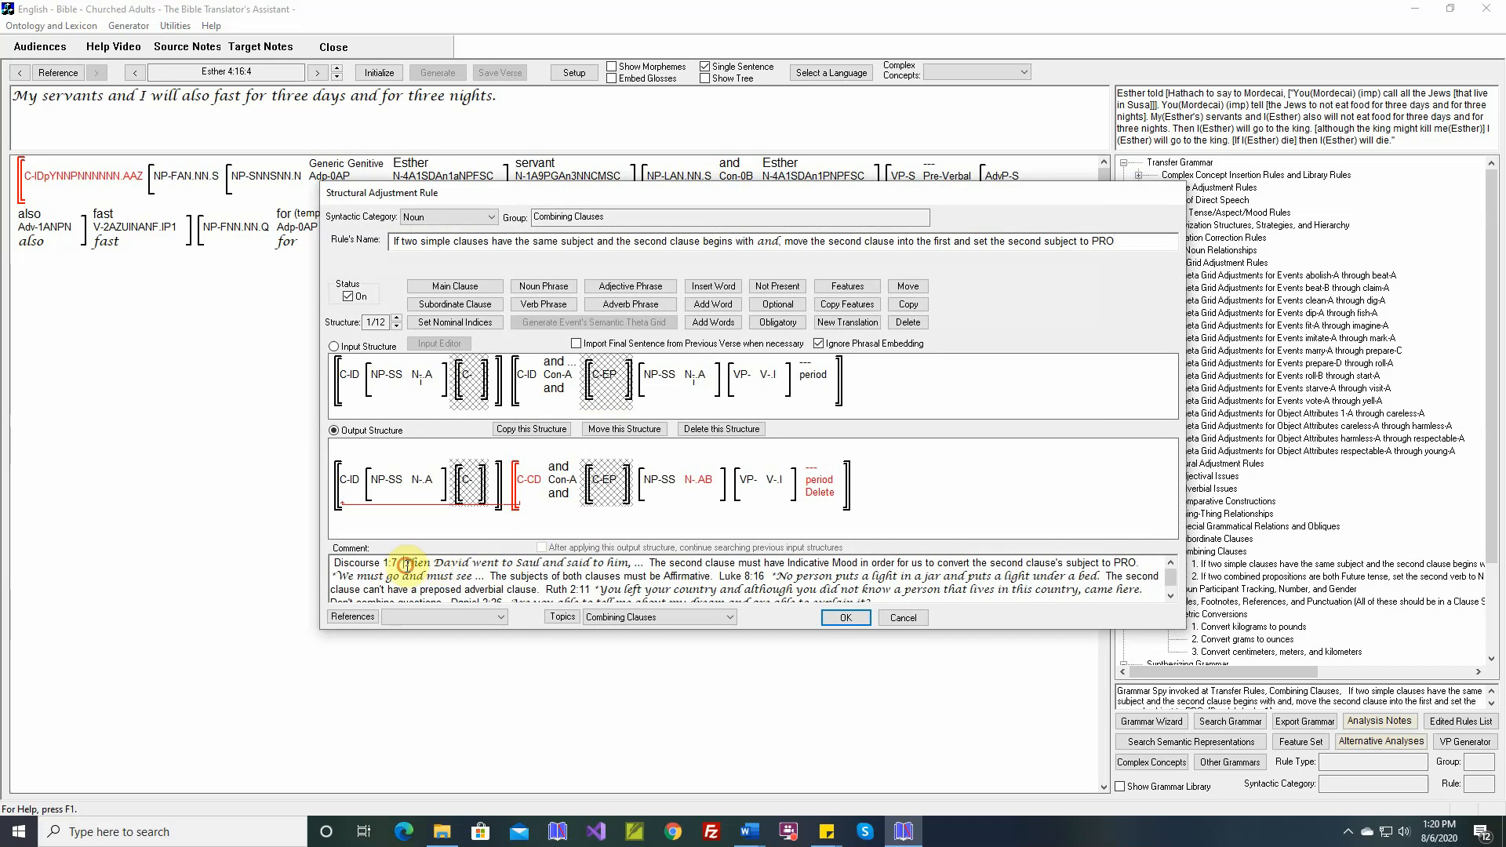
drag(405, 564, 633, 565)
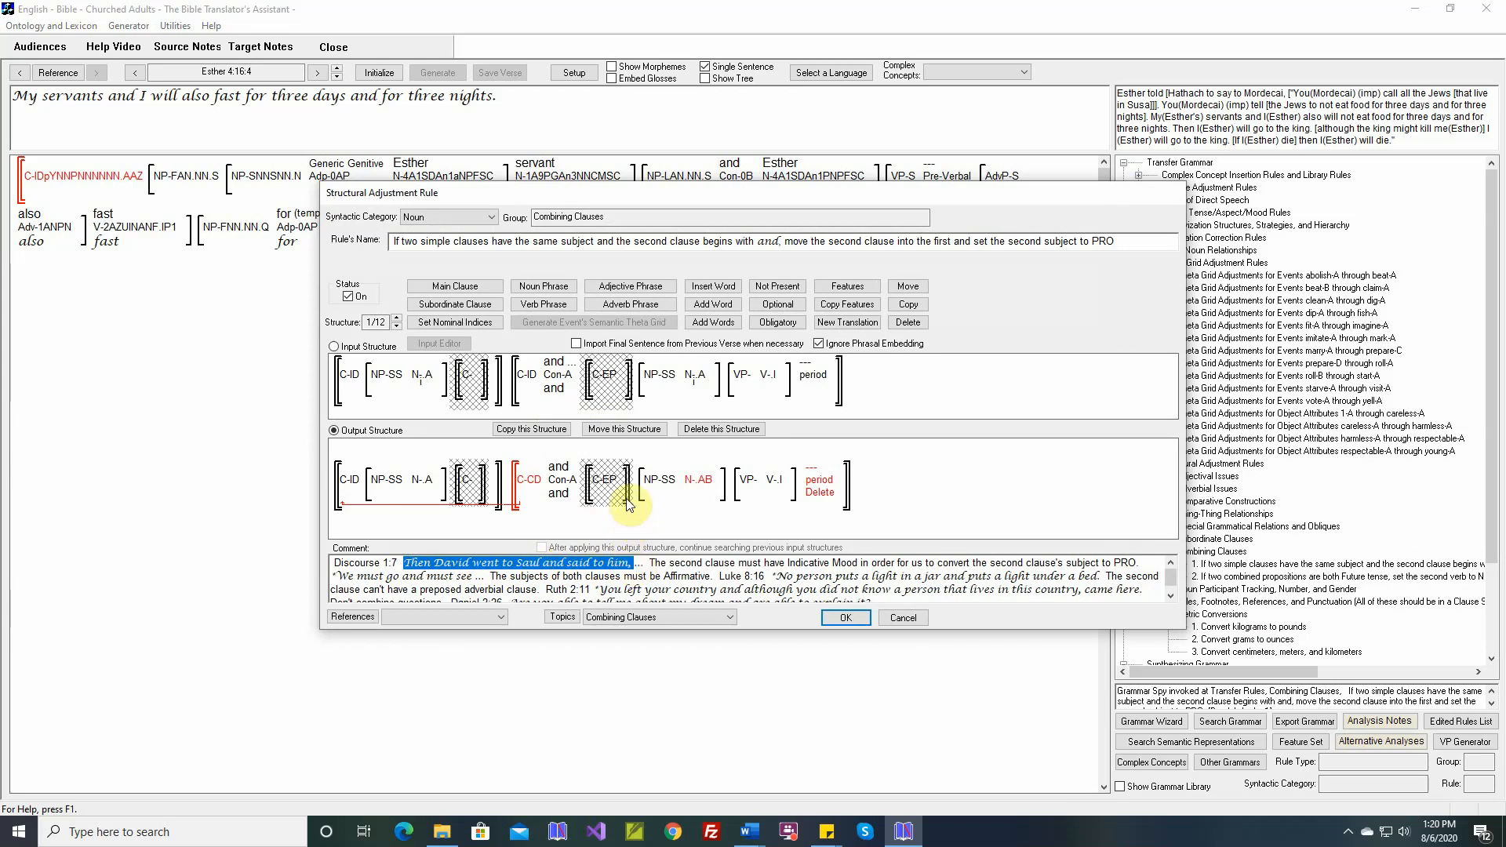
Browse the clause-combining rule's structures up to the seventh and back to the third, cancel it, and collapse the Structural Adjustment Rules
click(397, 318)
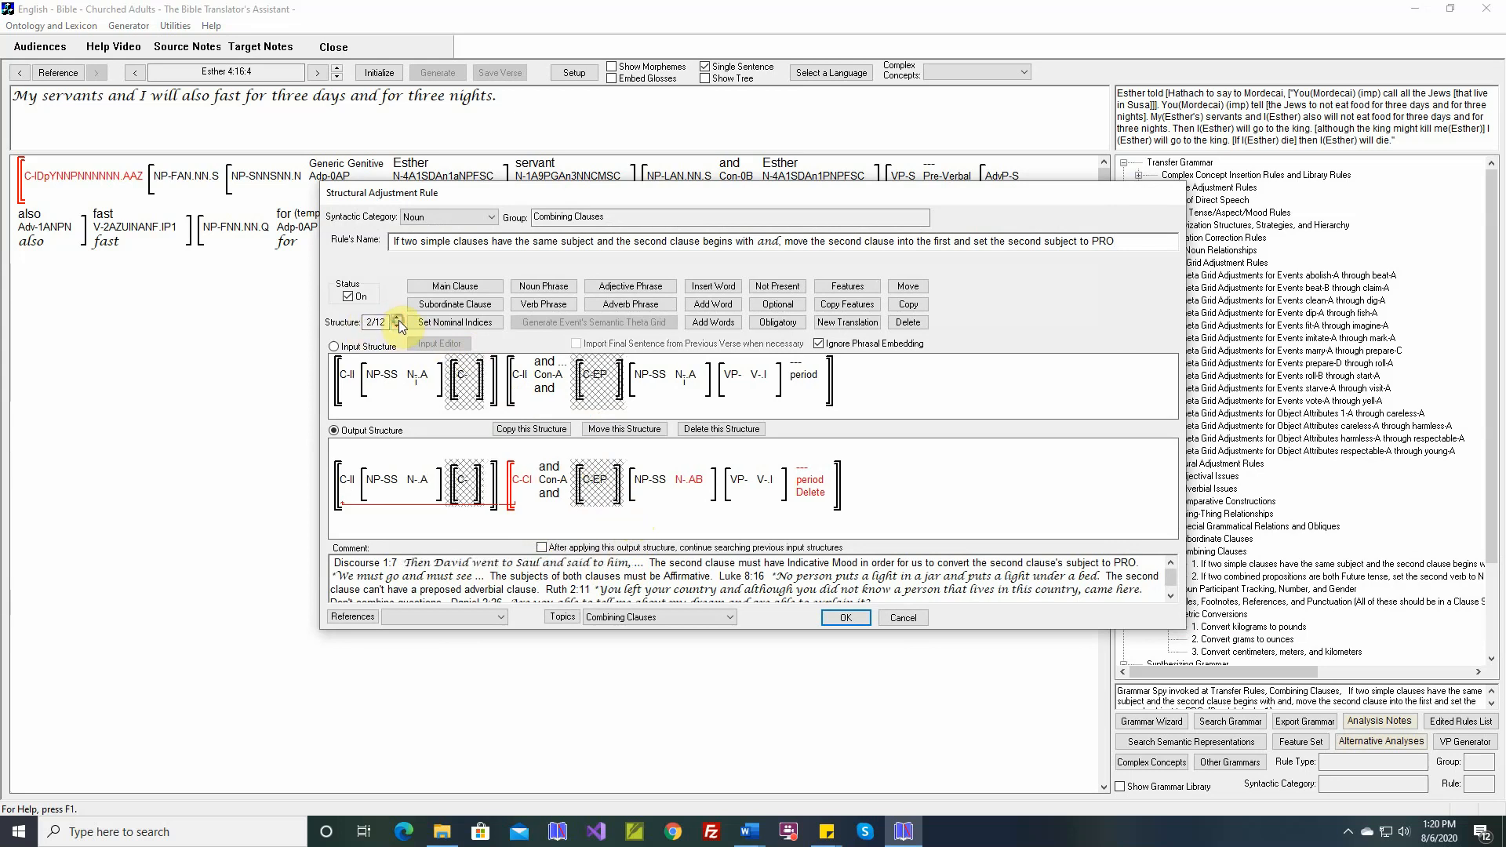
click(398, 318)
click(398, 318)
click(398, 318)
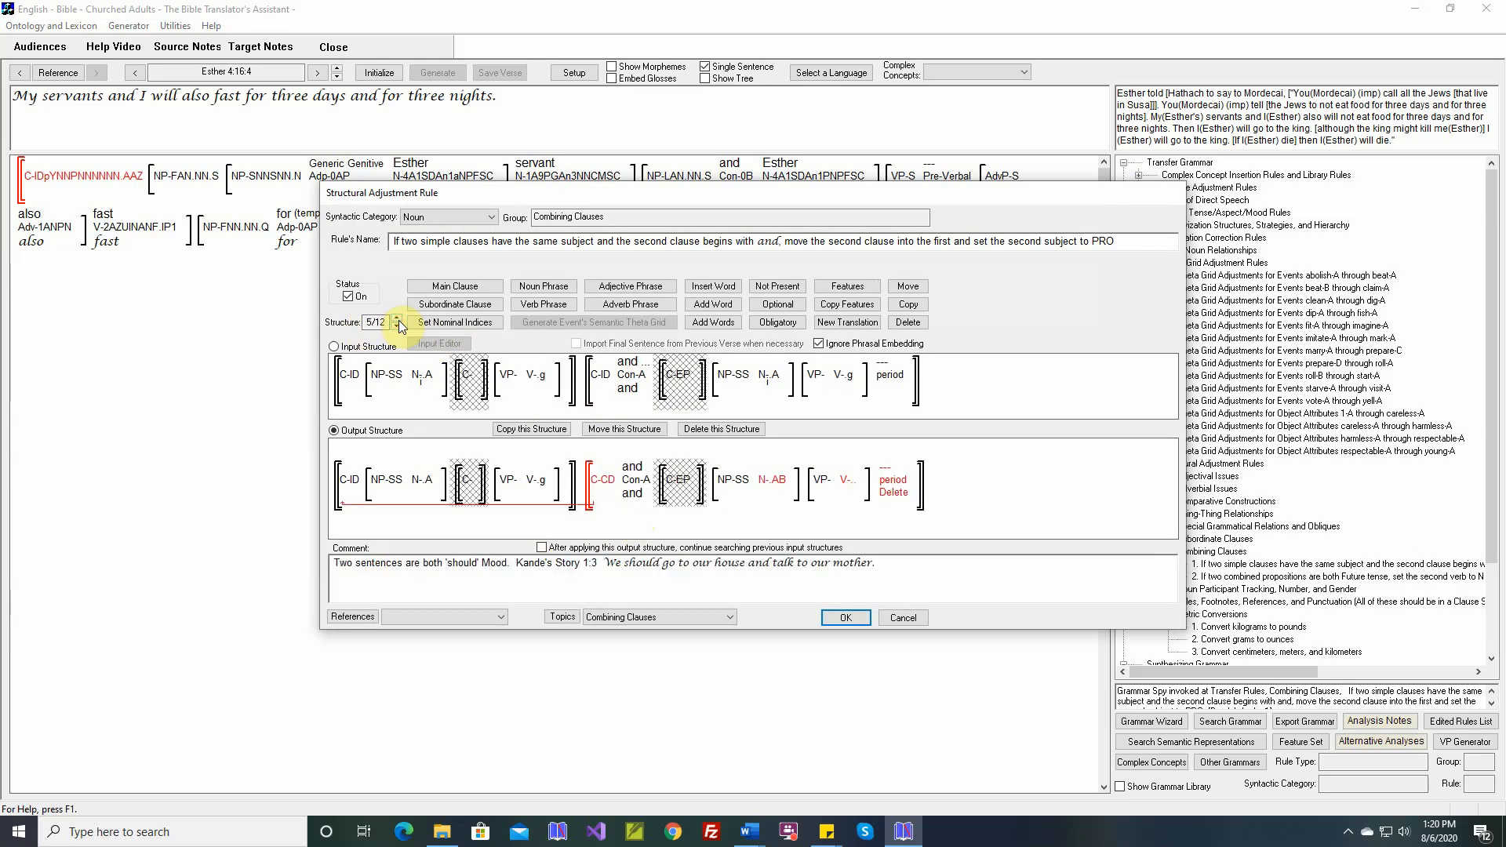
click(398, 318)
click(398, 318)
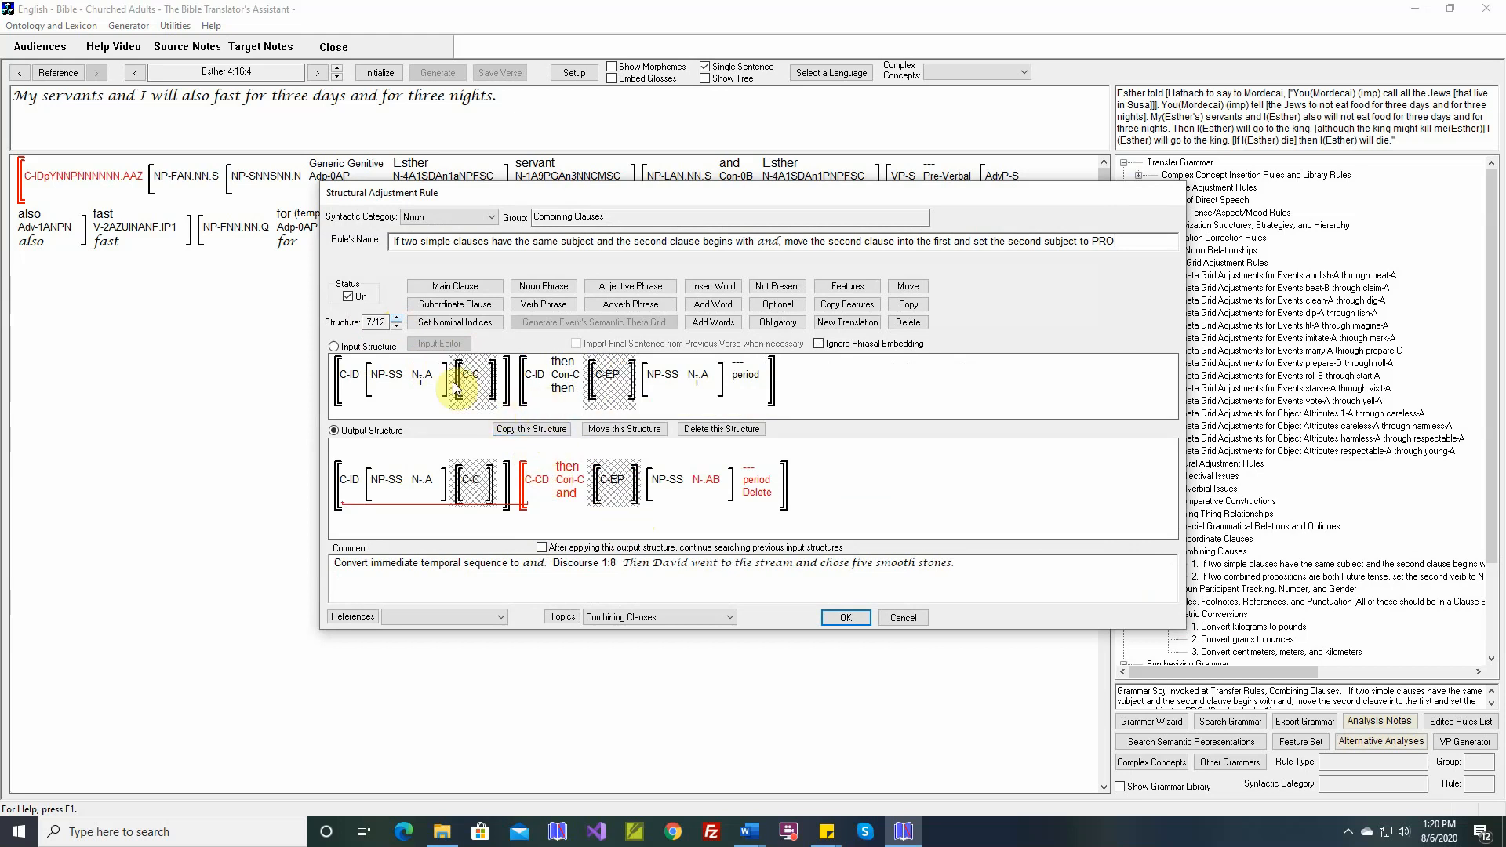
click(396, 328)
click(397, 327)
click(397, 327)
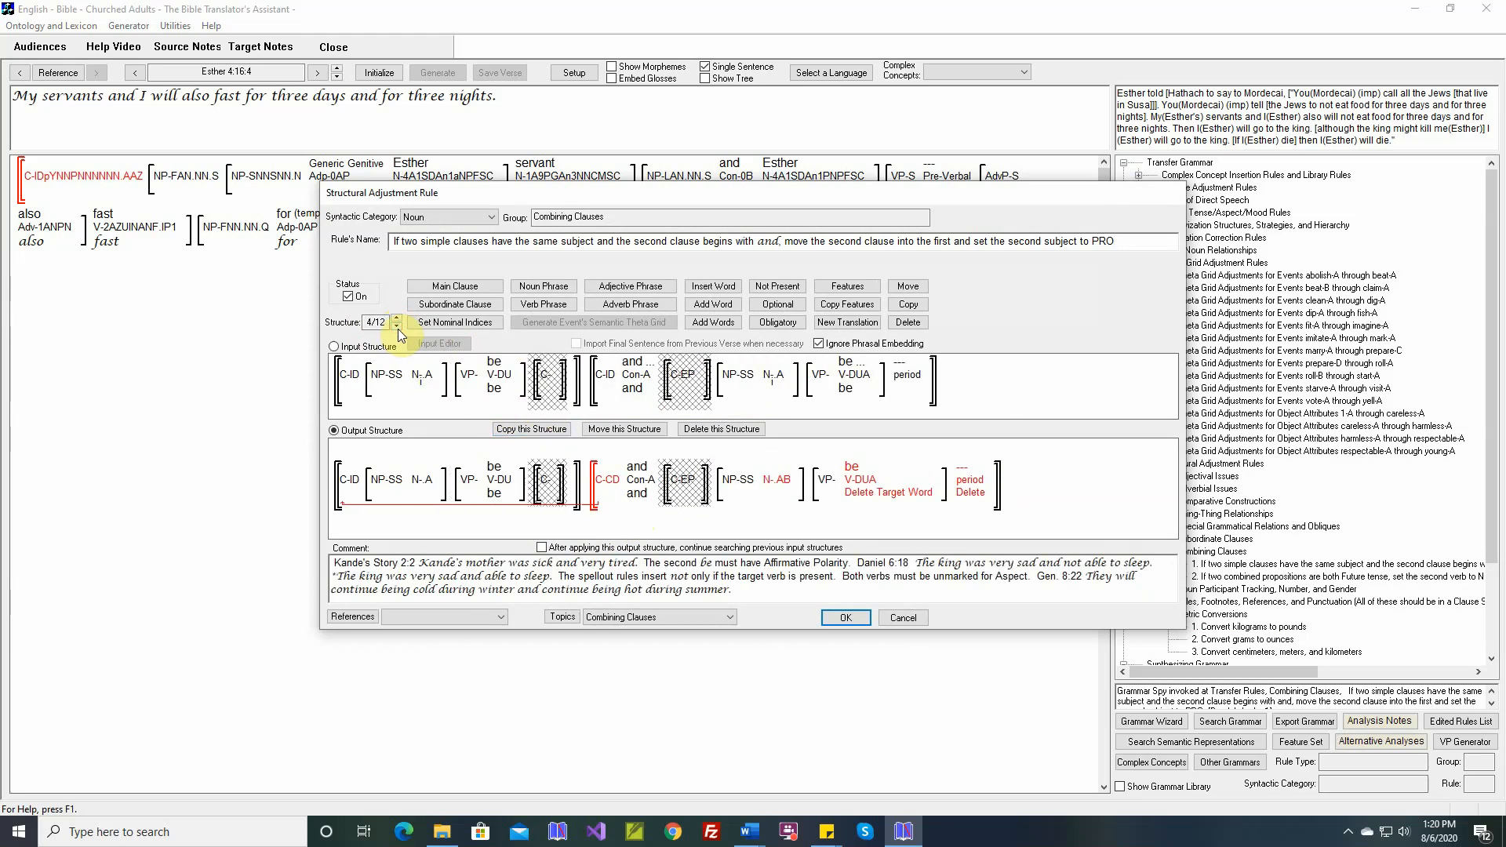
click(397, 327)
click(902, 619)
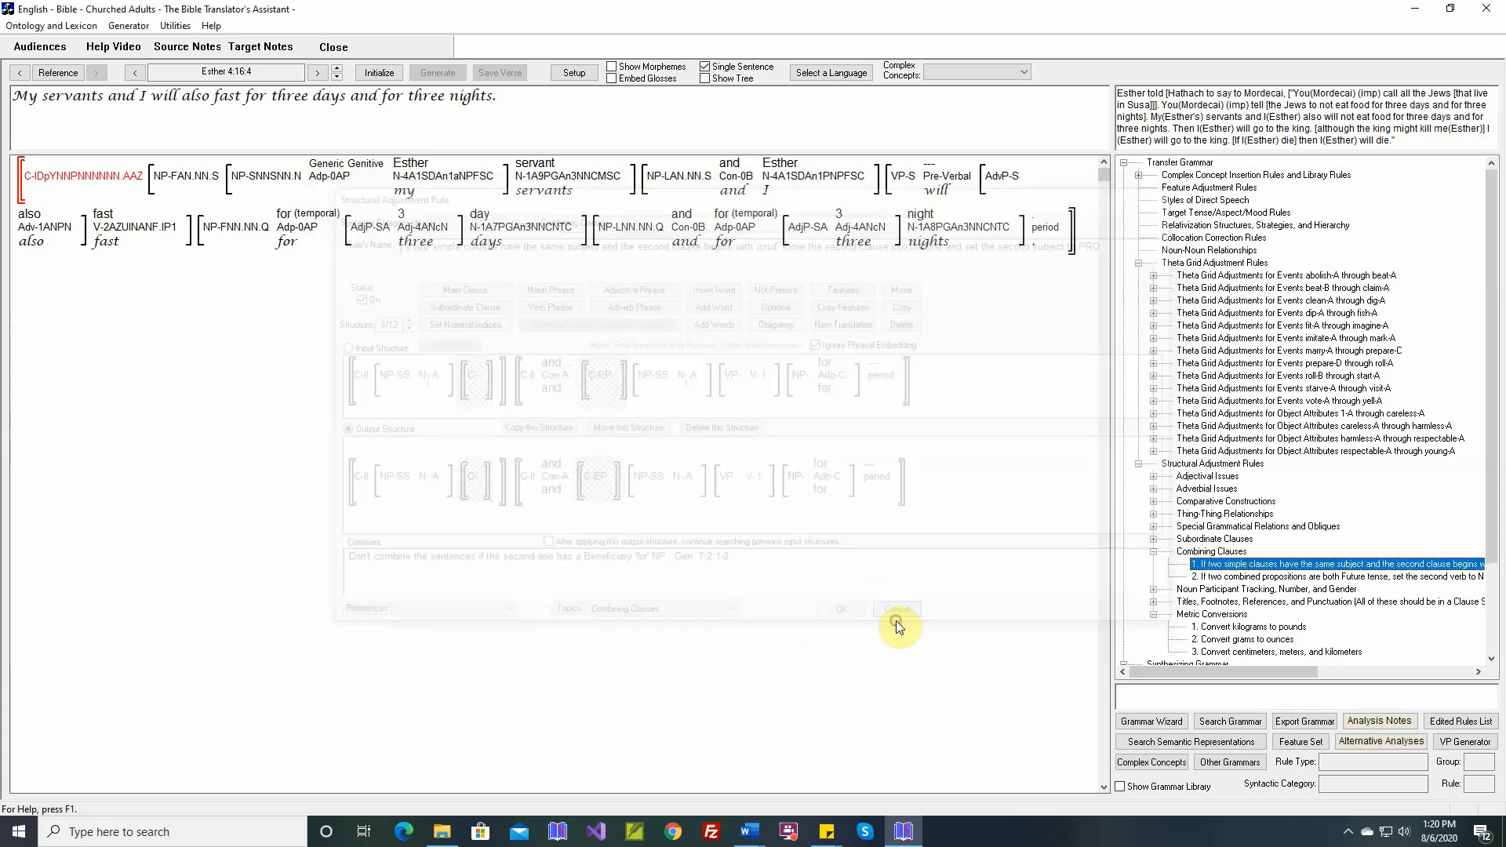
click(1140, 464)
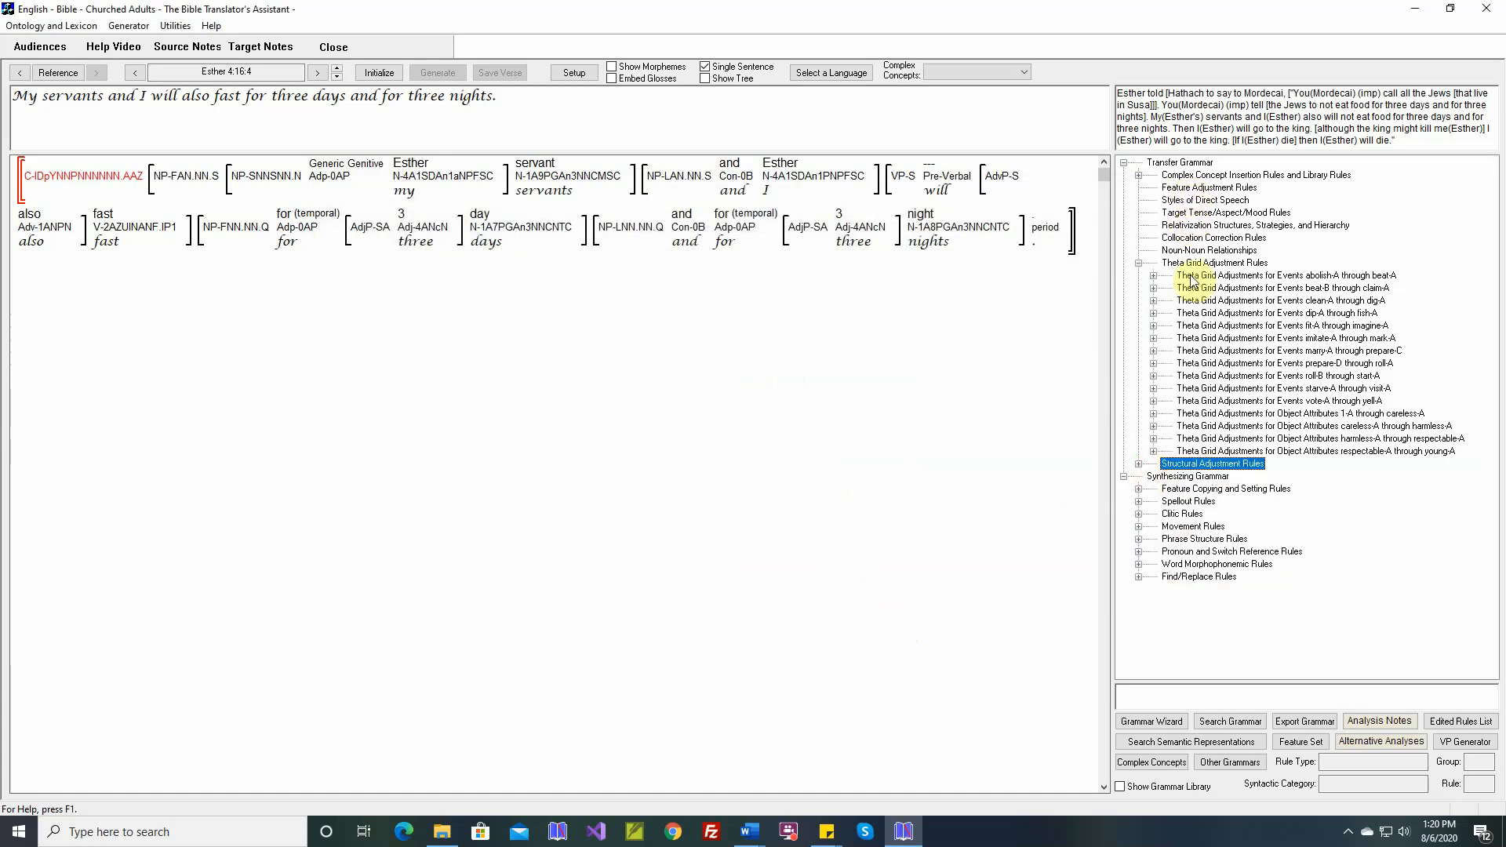